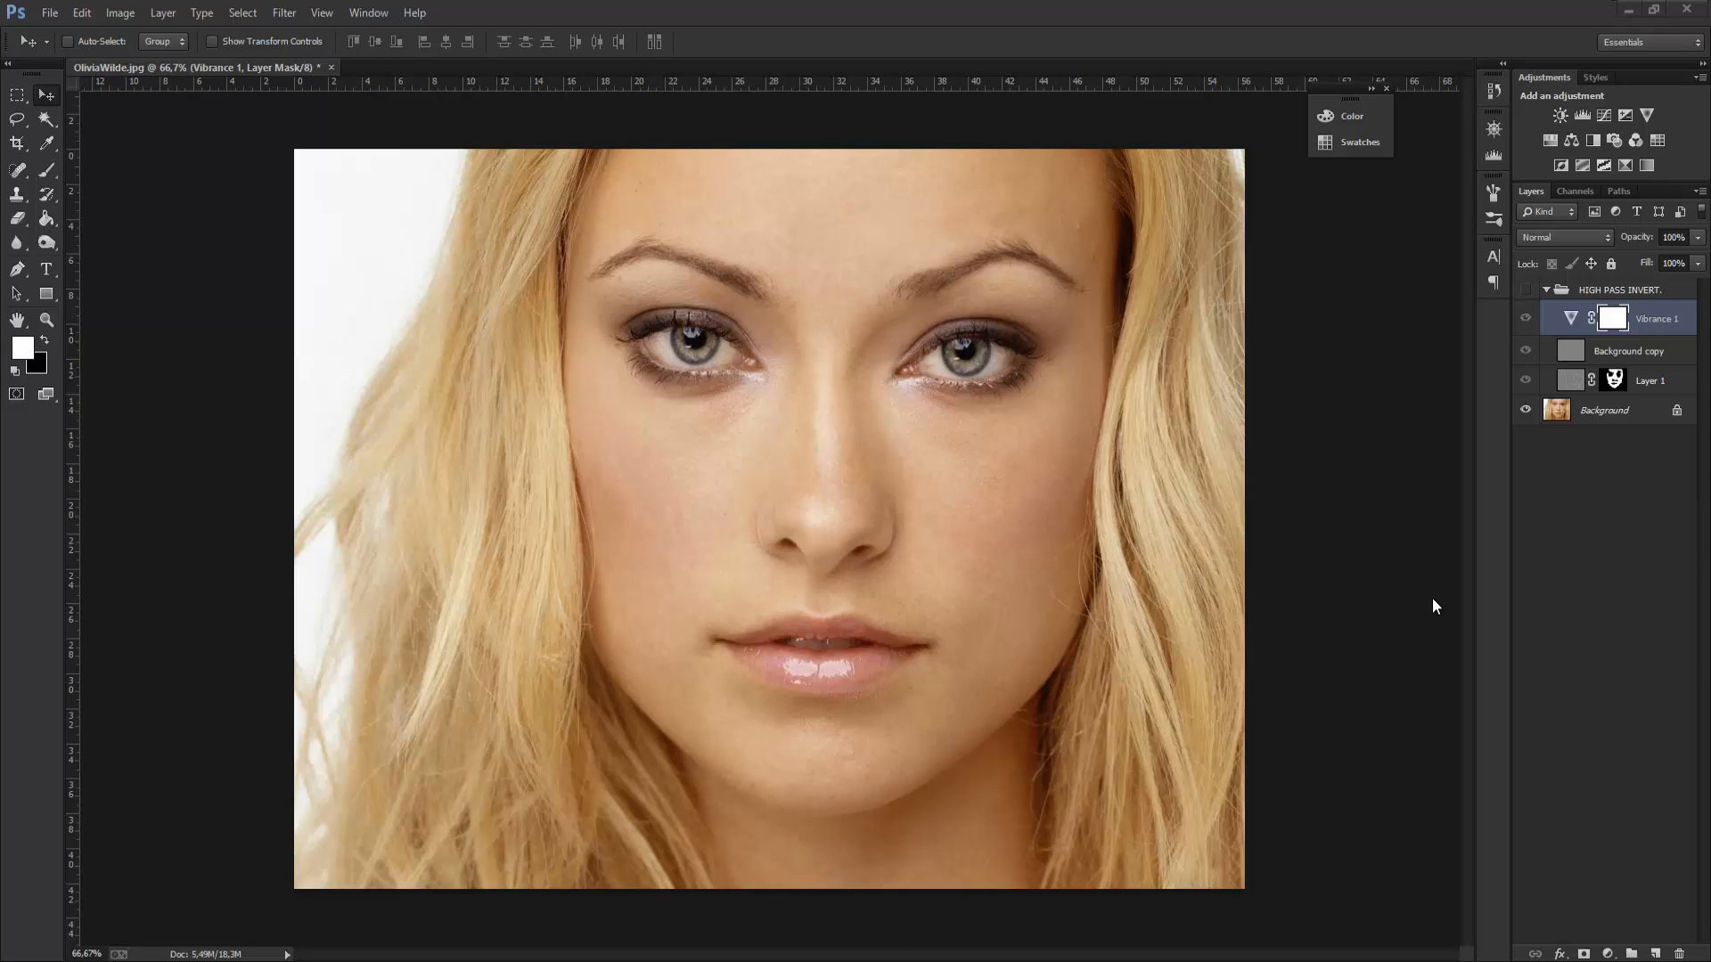
- Compare the portrait with and without the HIGH PASS INVERT. group by toggling the group's visibility
click(1526, 290)
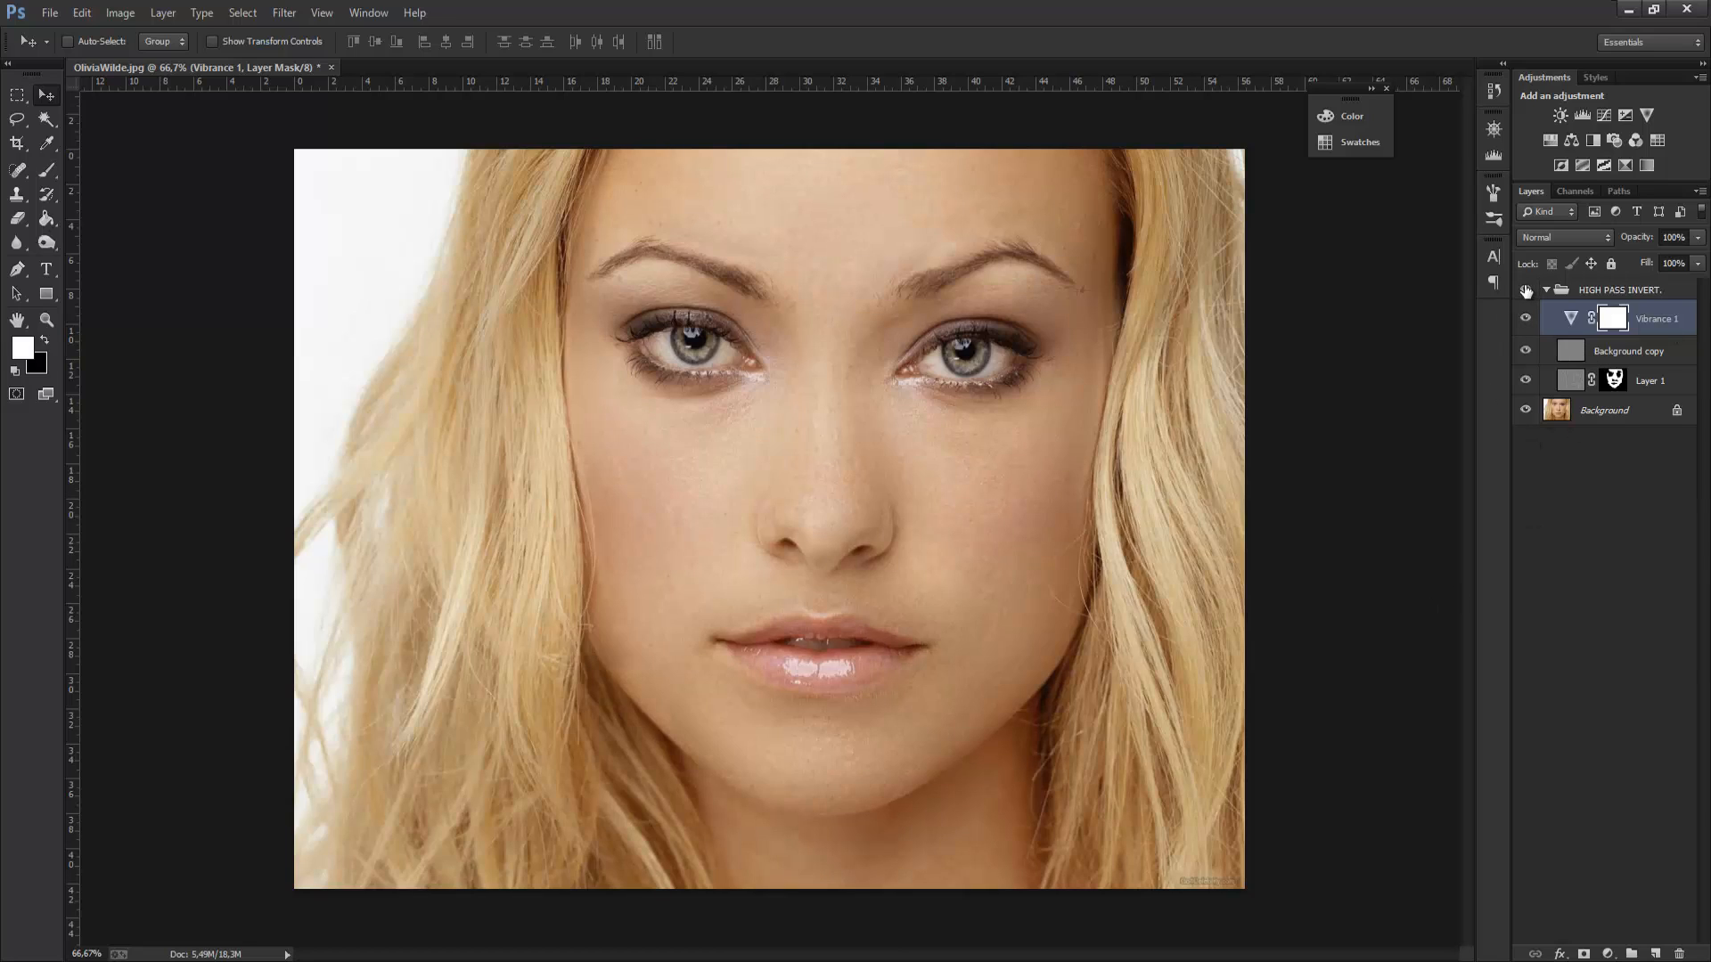
click(1525, 290)
click(1525, 290)
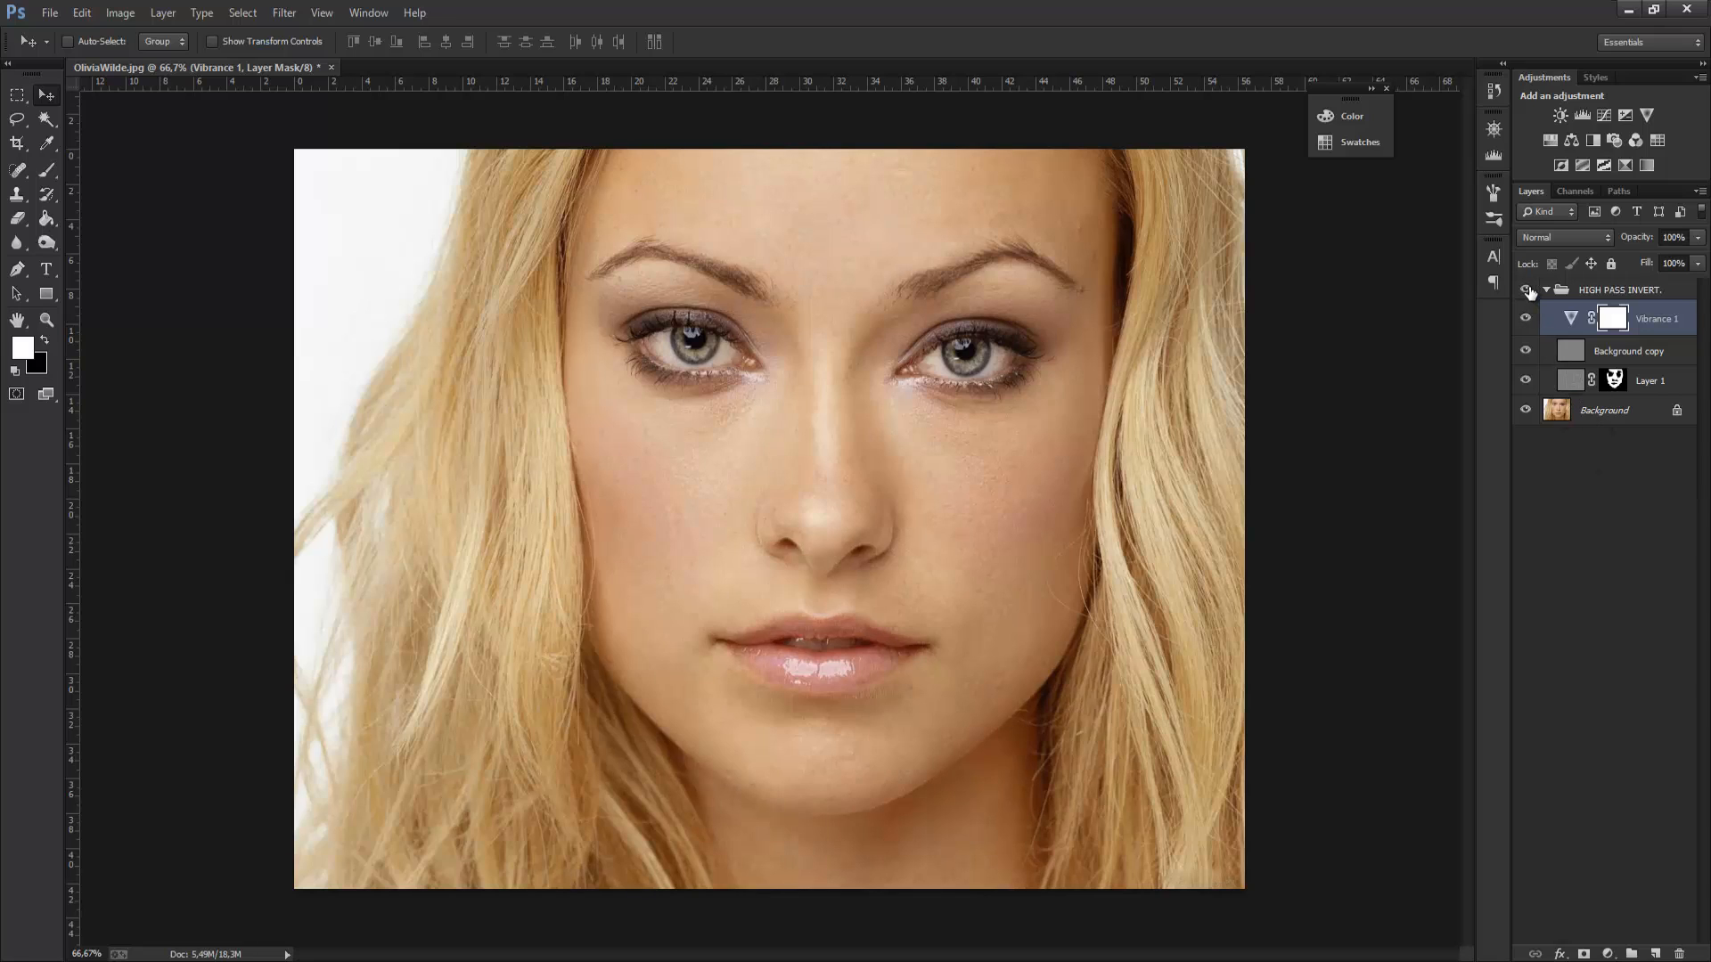
click(1525, 290)
click(1525, 291)
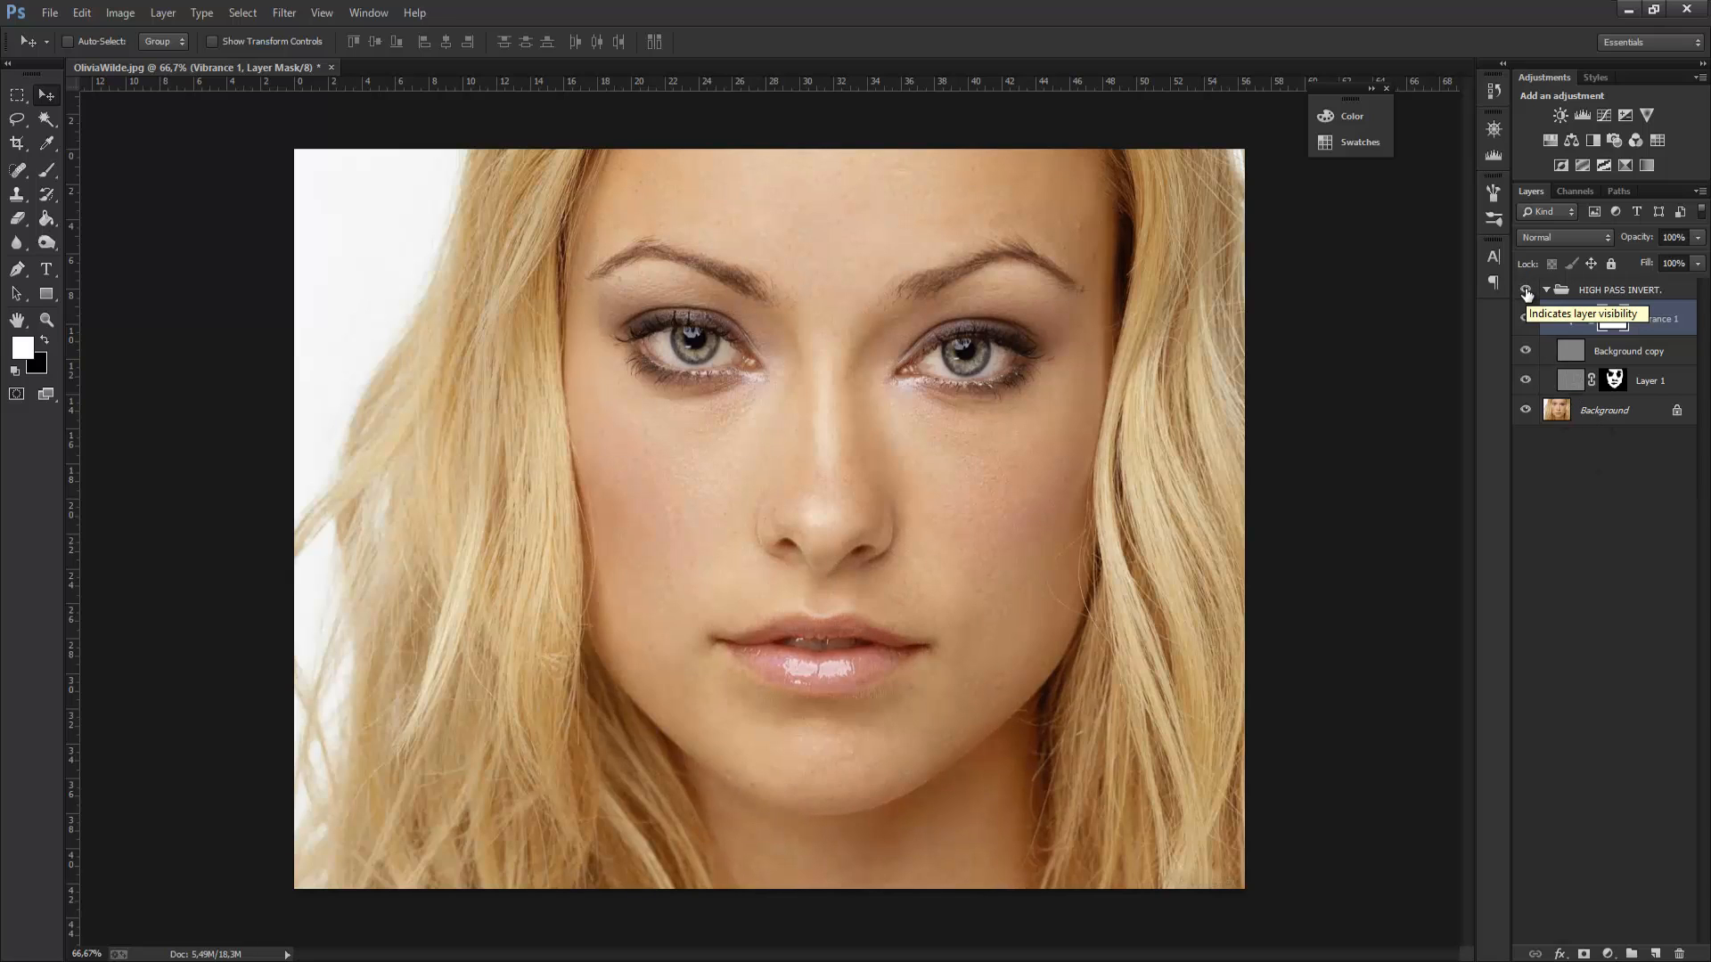
click(1525, 290)
click(1526, 291)
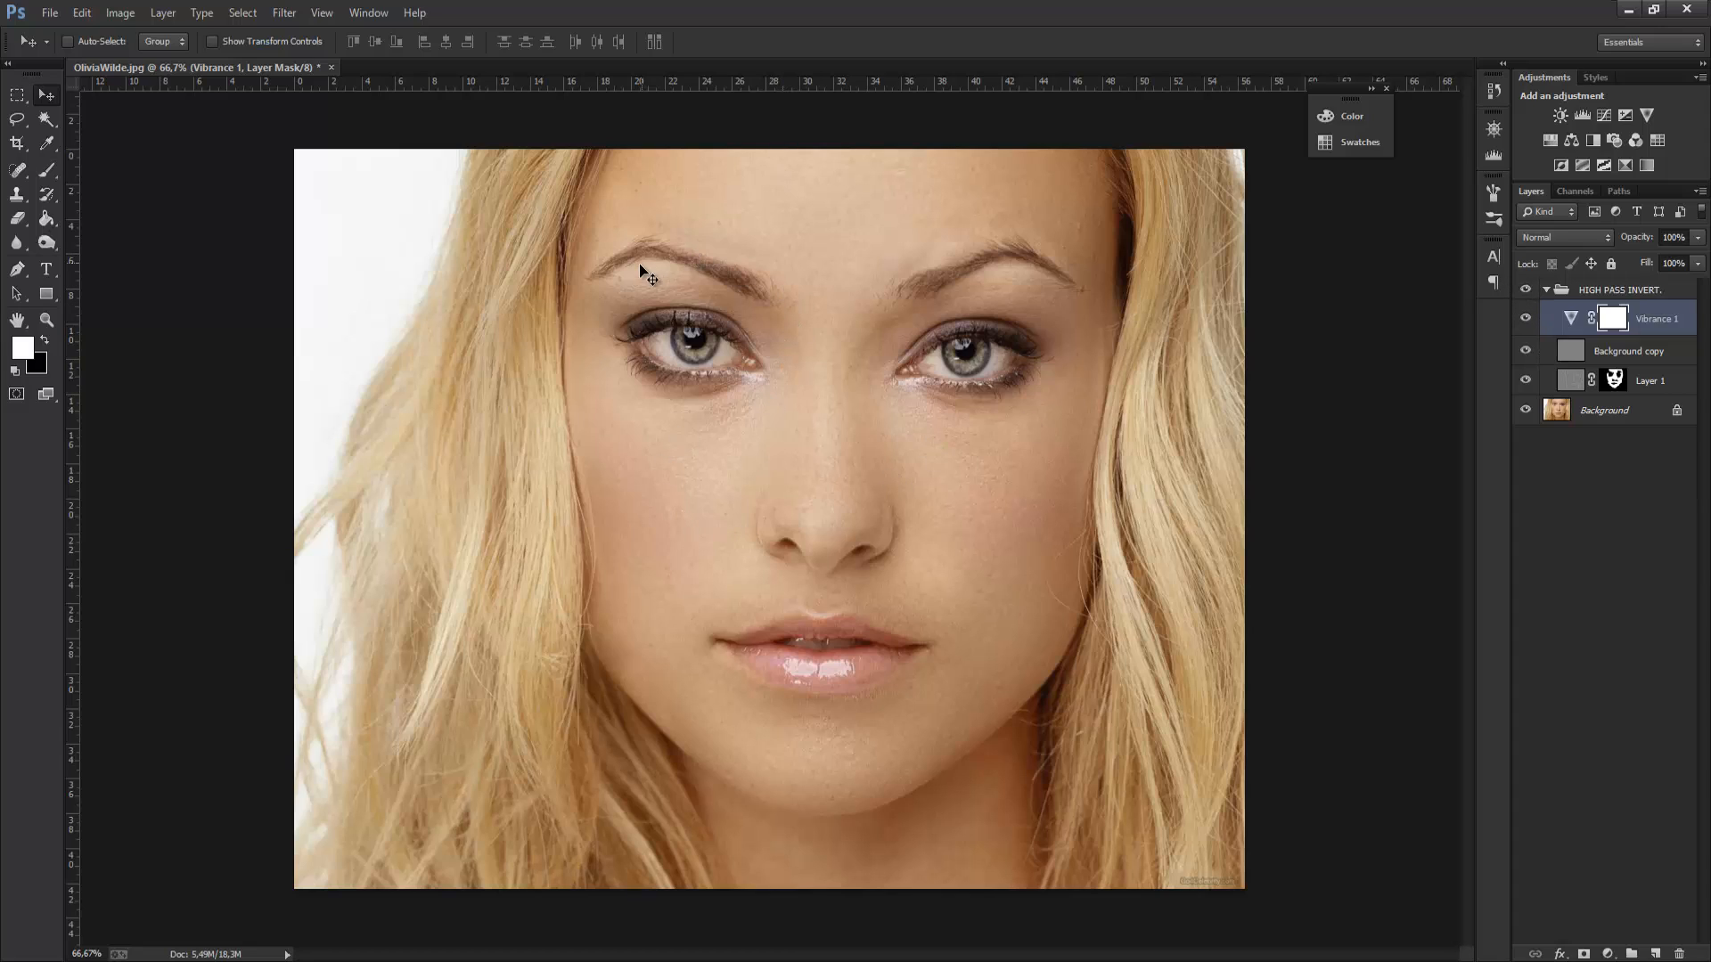
click(1524, 293)
click(1524, 292)
click(1525, 292)
click(1524, 292)
click(1524, 292)
- Delete the three layers inside the HIGH PASS INVERT. group and duplicate the Background layer
click(1647, 381)
shift+click(1663, 327)
key(Delete)
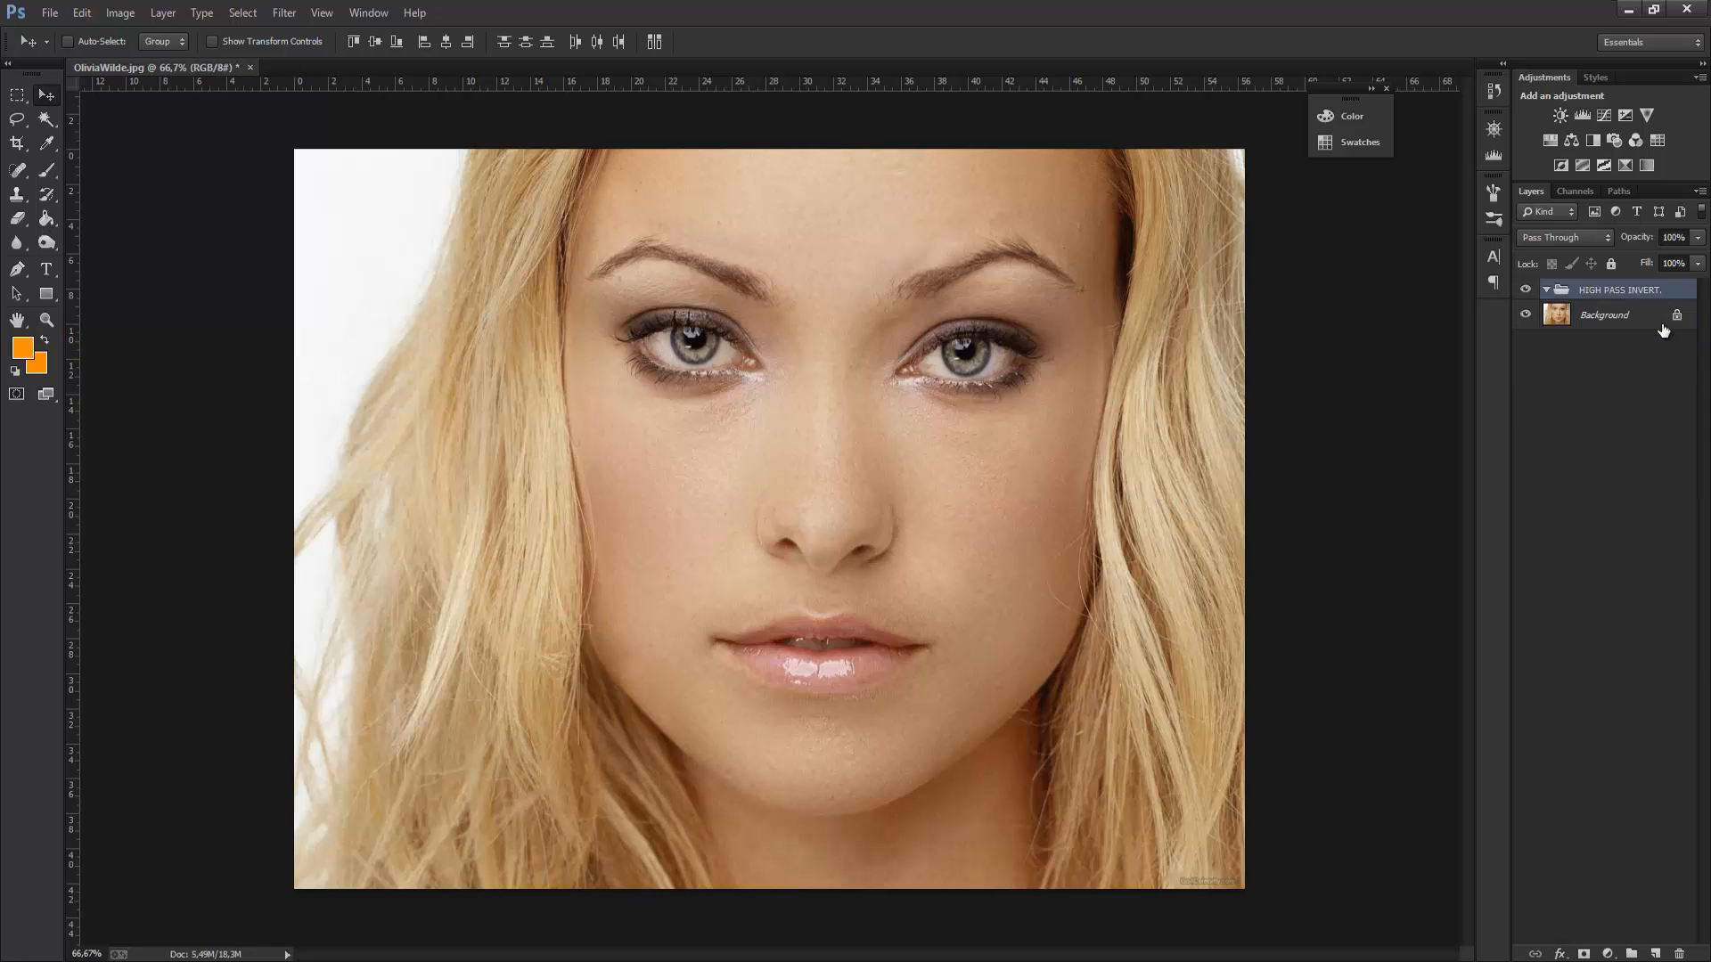
click(1615, 324)
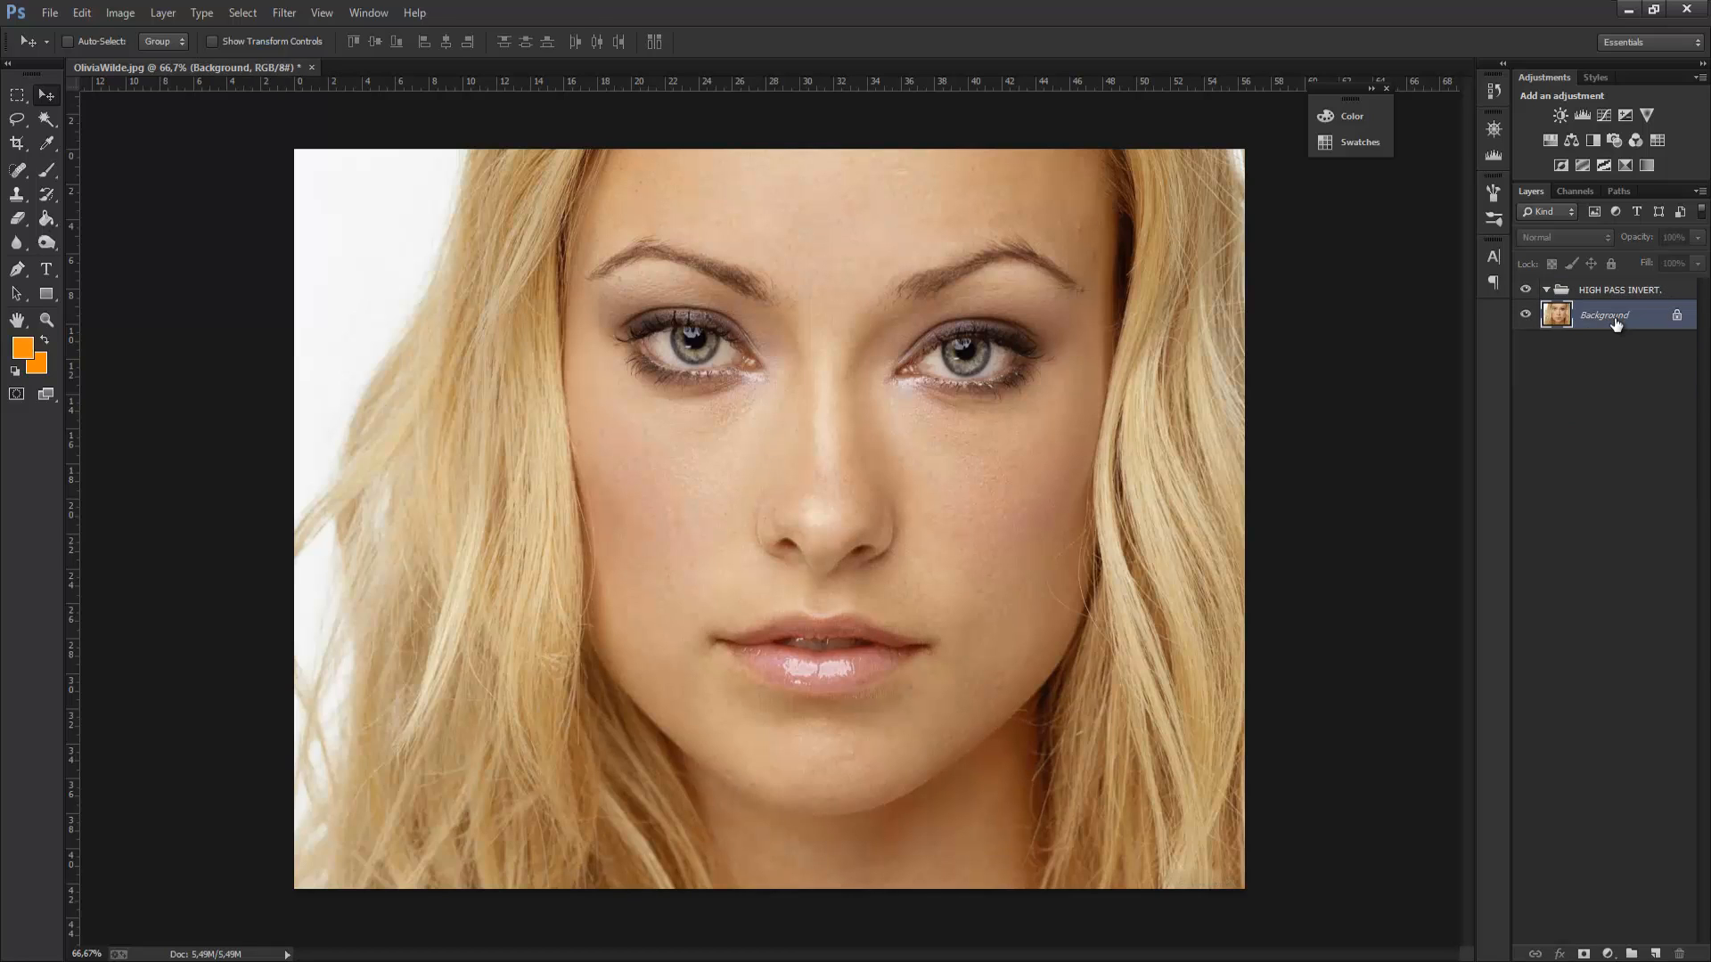
key(ctrl+j)
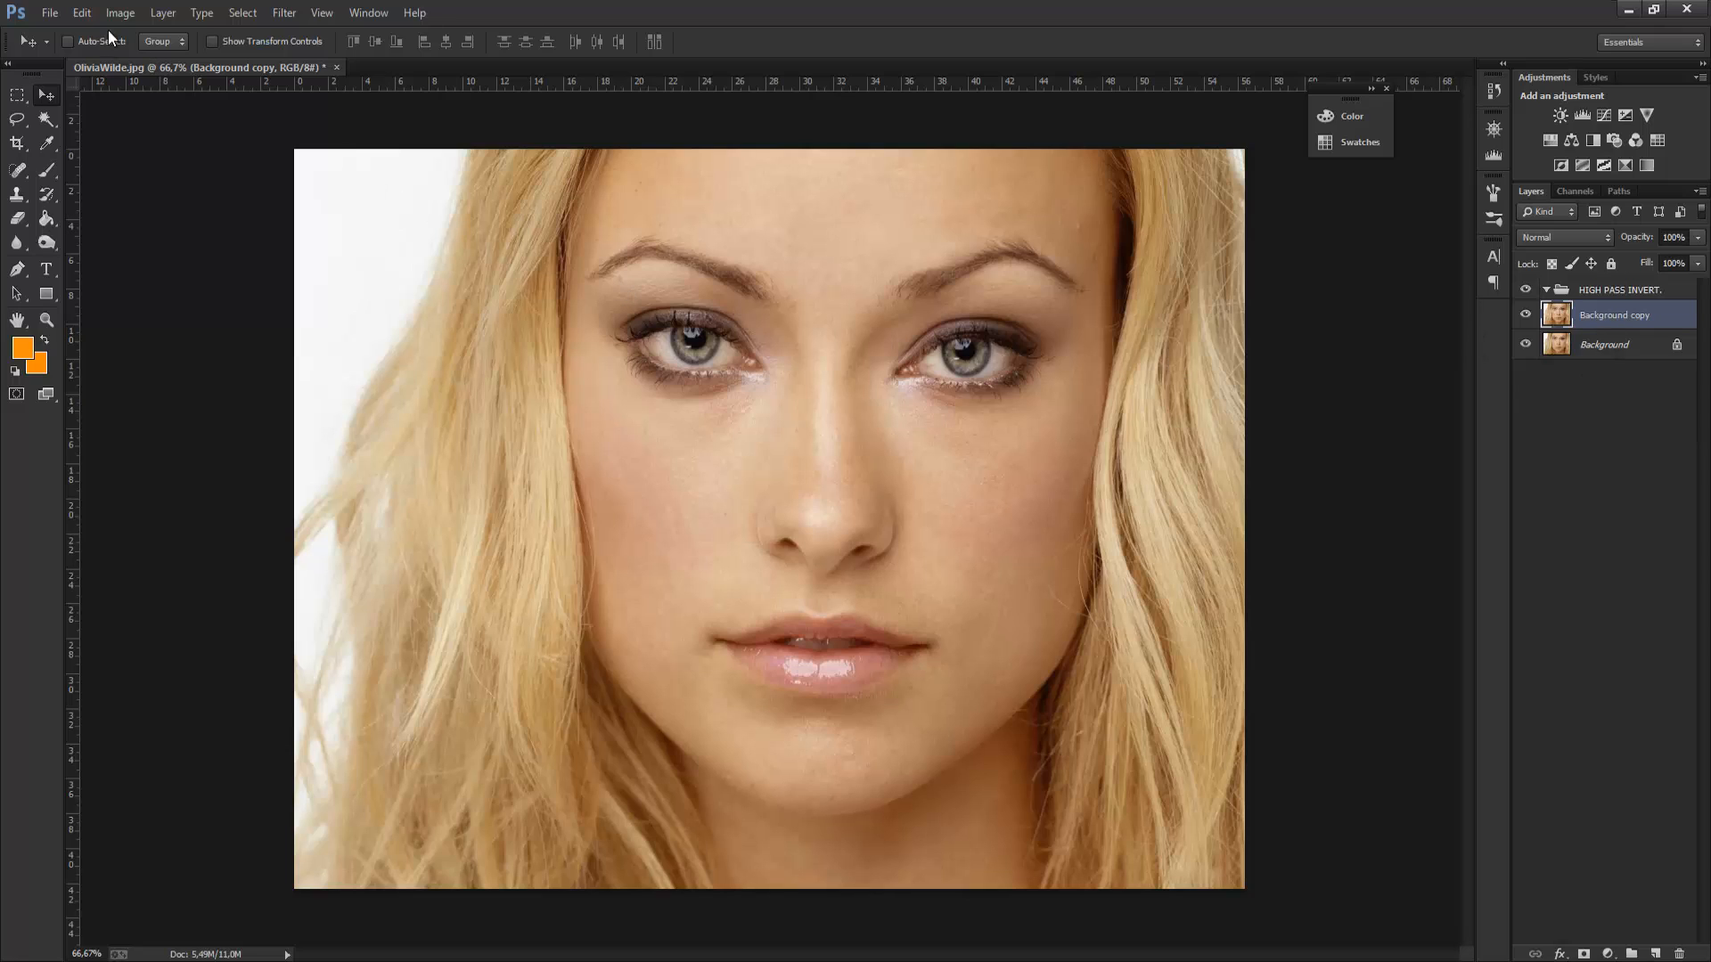
- Start a Brightness/Contrast adjustment on the Background copy layer and set its contrast to -35
click(125, 13)
mouse_move(138, 58)
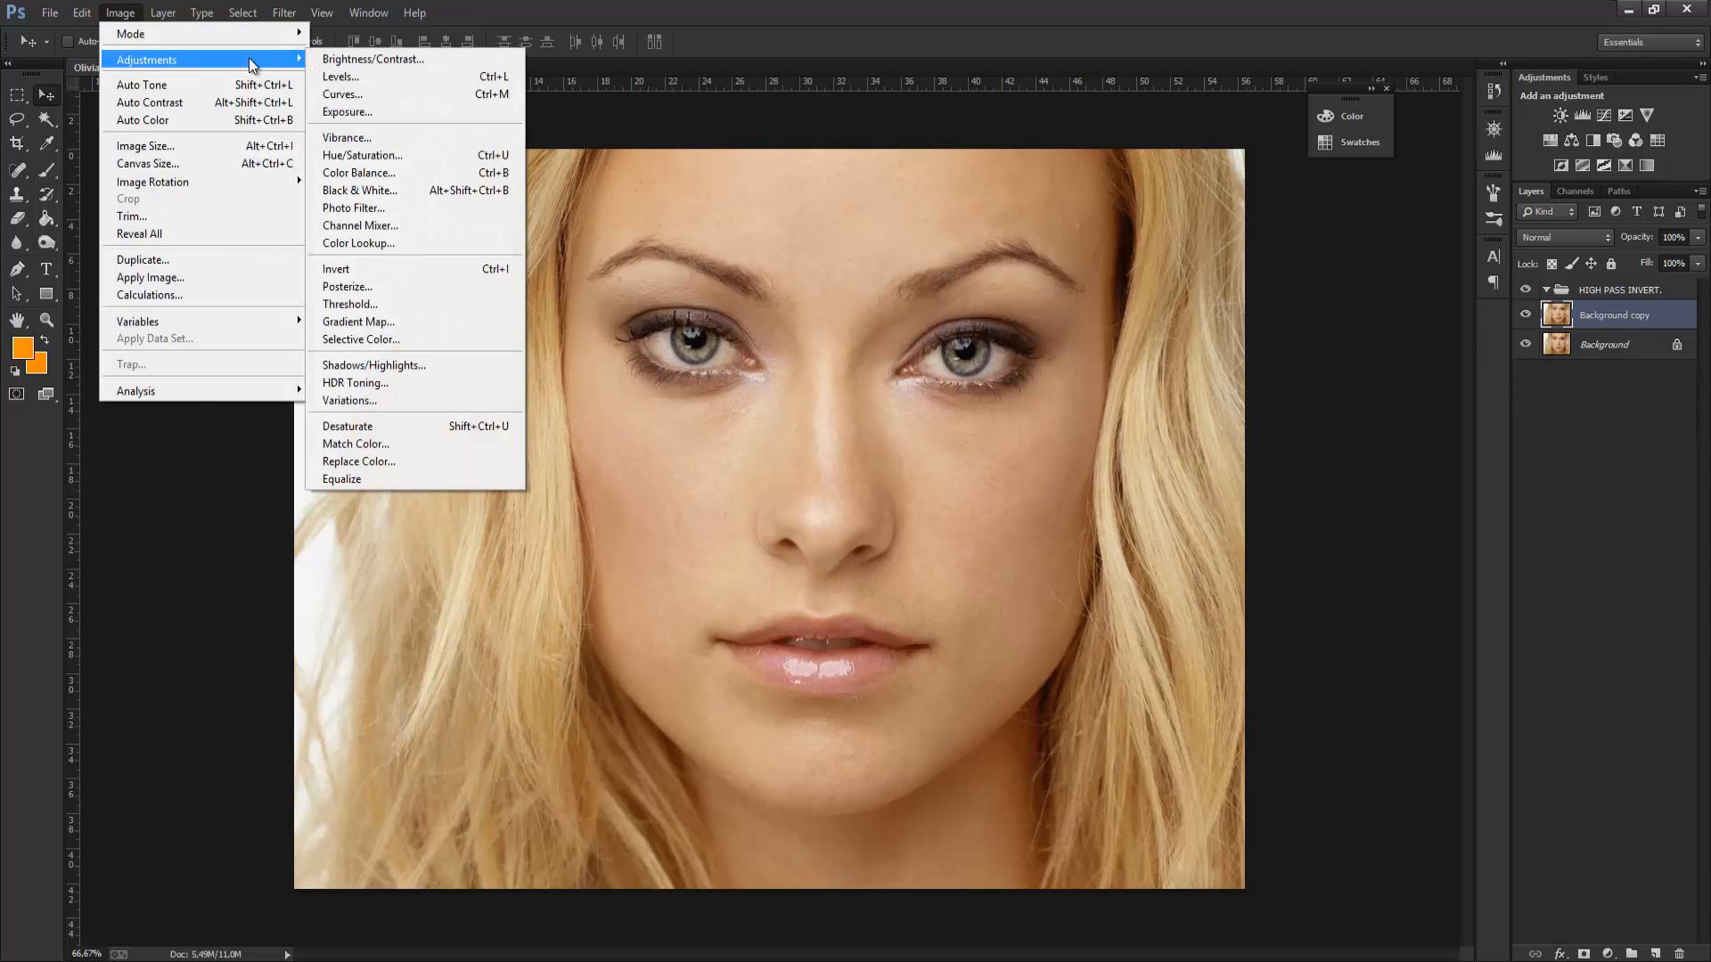
click(403, 60)
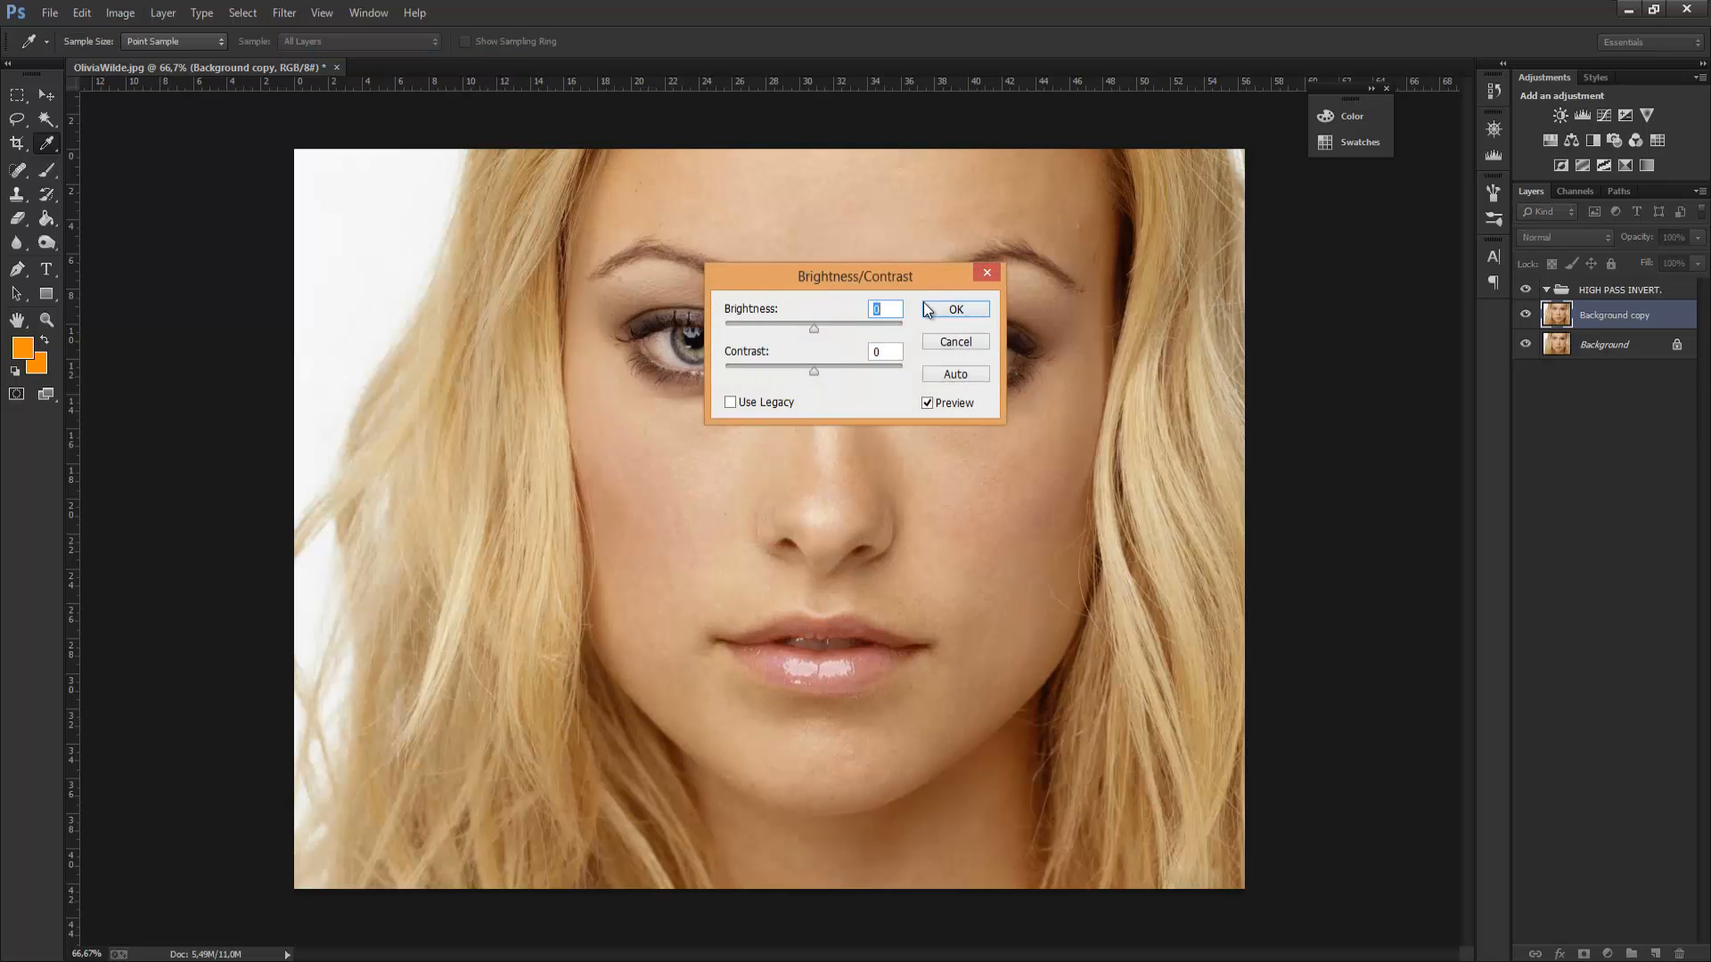
drag(923, 272, 1223, 347)
key(Tab)
text(-3)
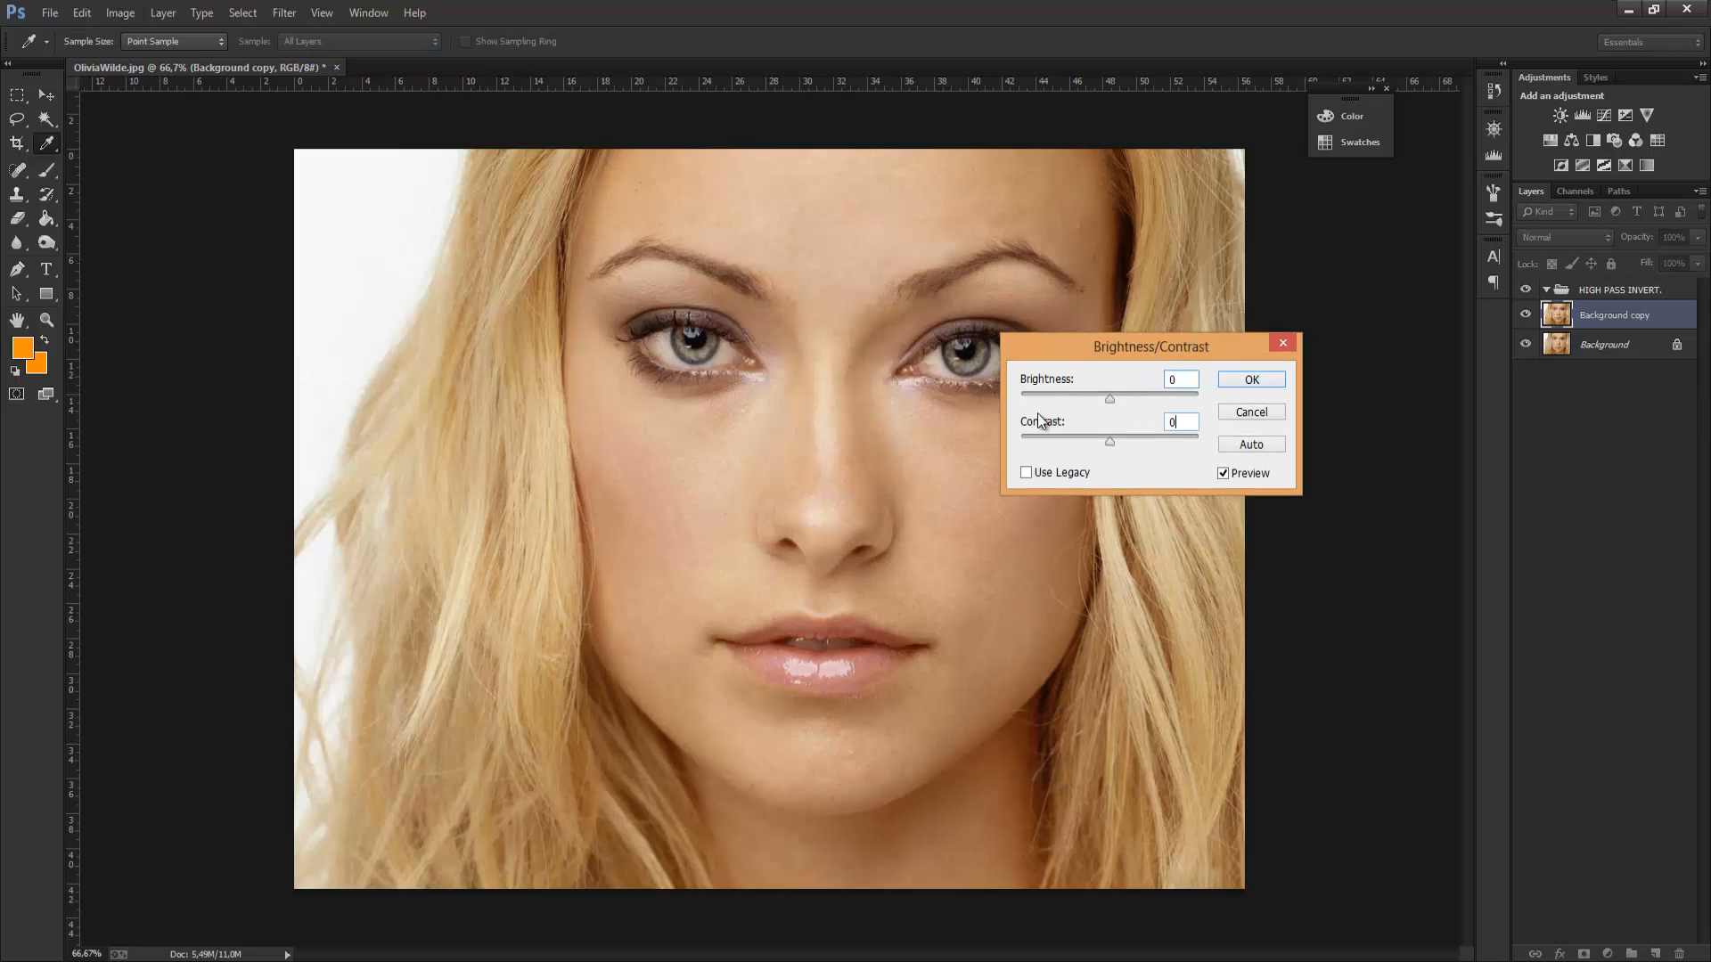
text(5)
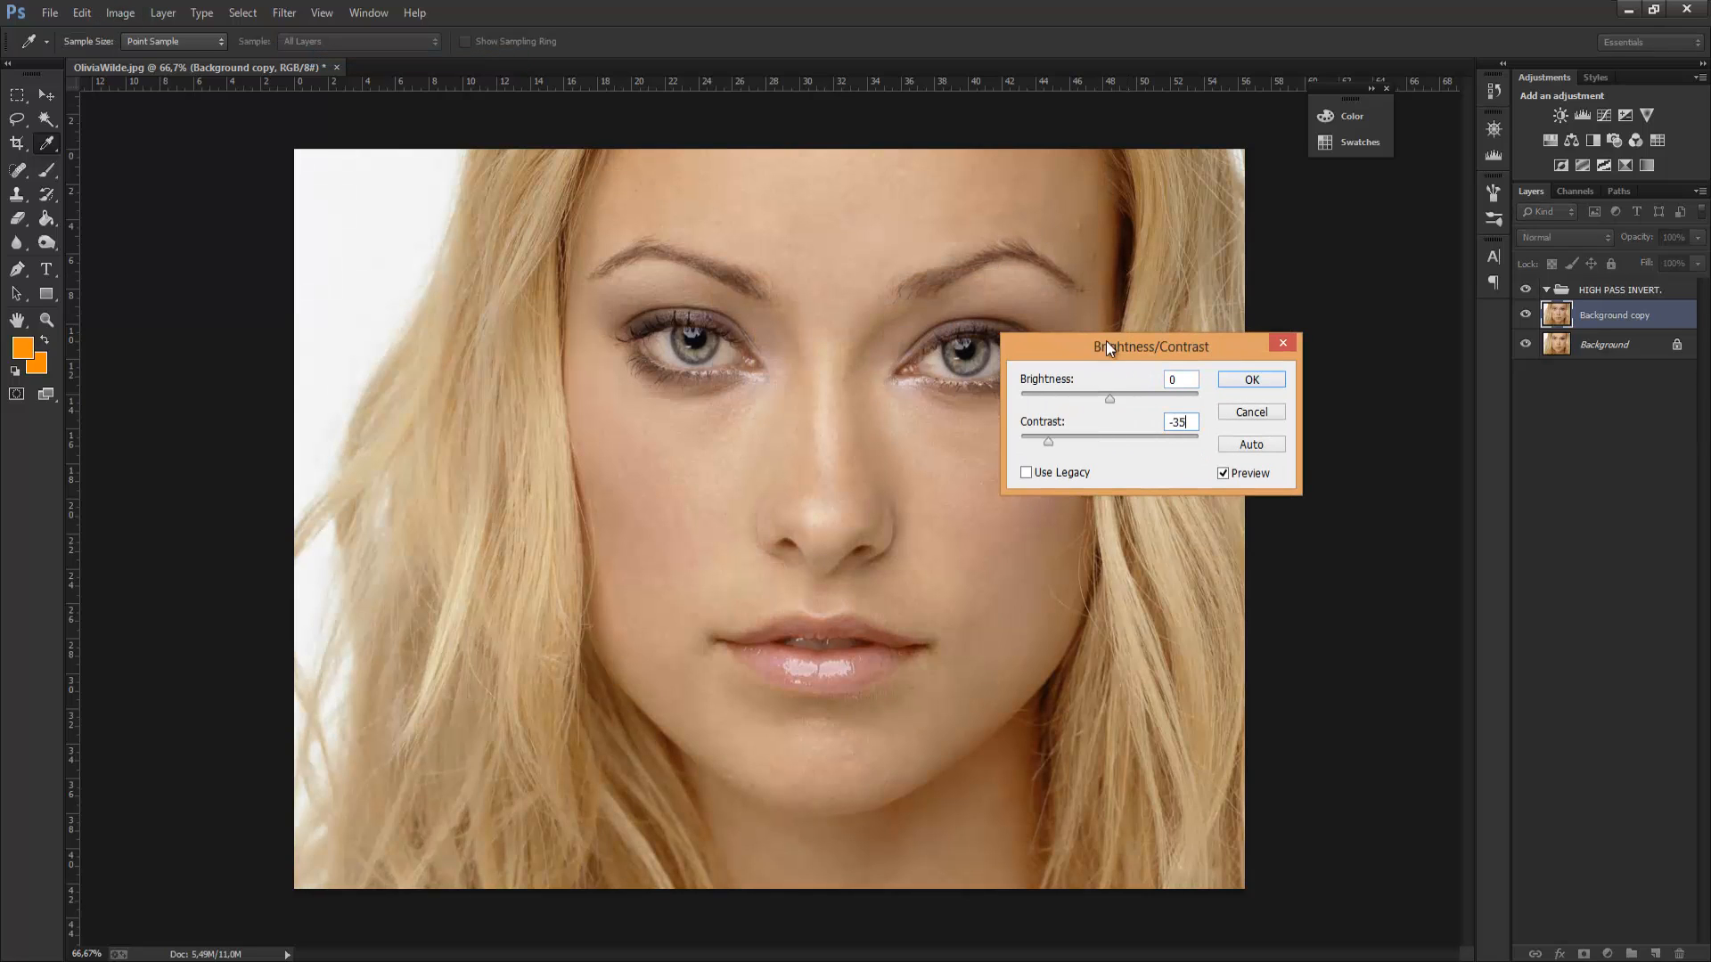
- Enable Use Legacy in the Brightness/Contrast adjustment, apply it with contrast -35, and compare the layer with the original
click(1026, 473)
drag(1134, 347, 1169, 327)
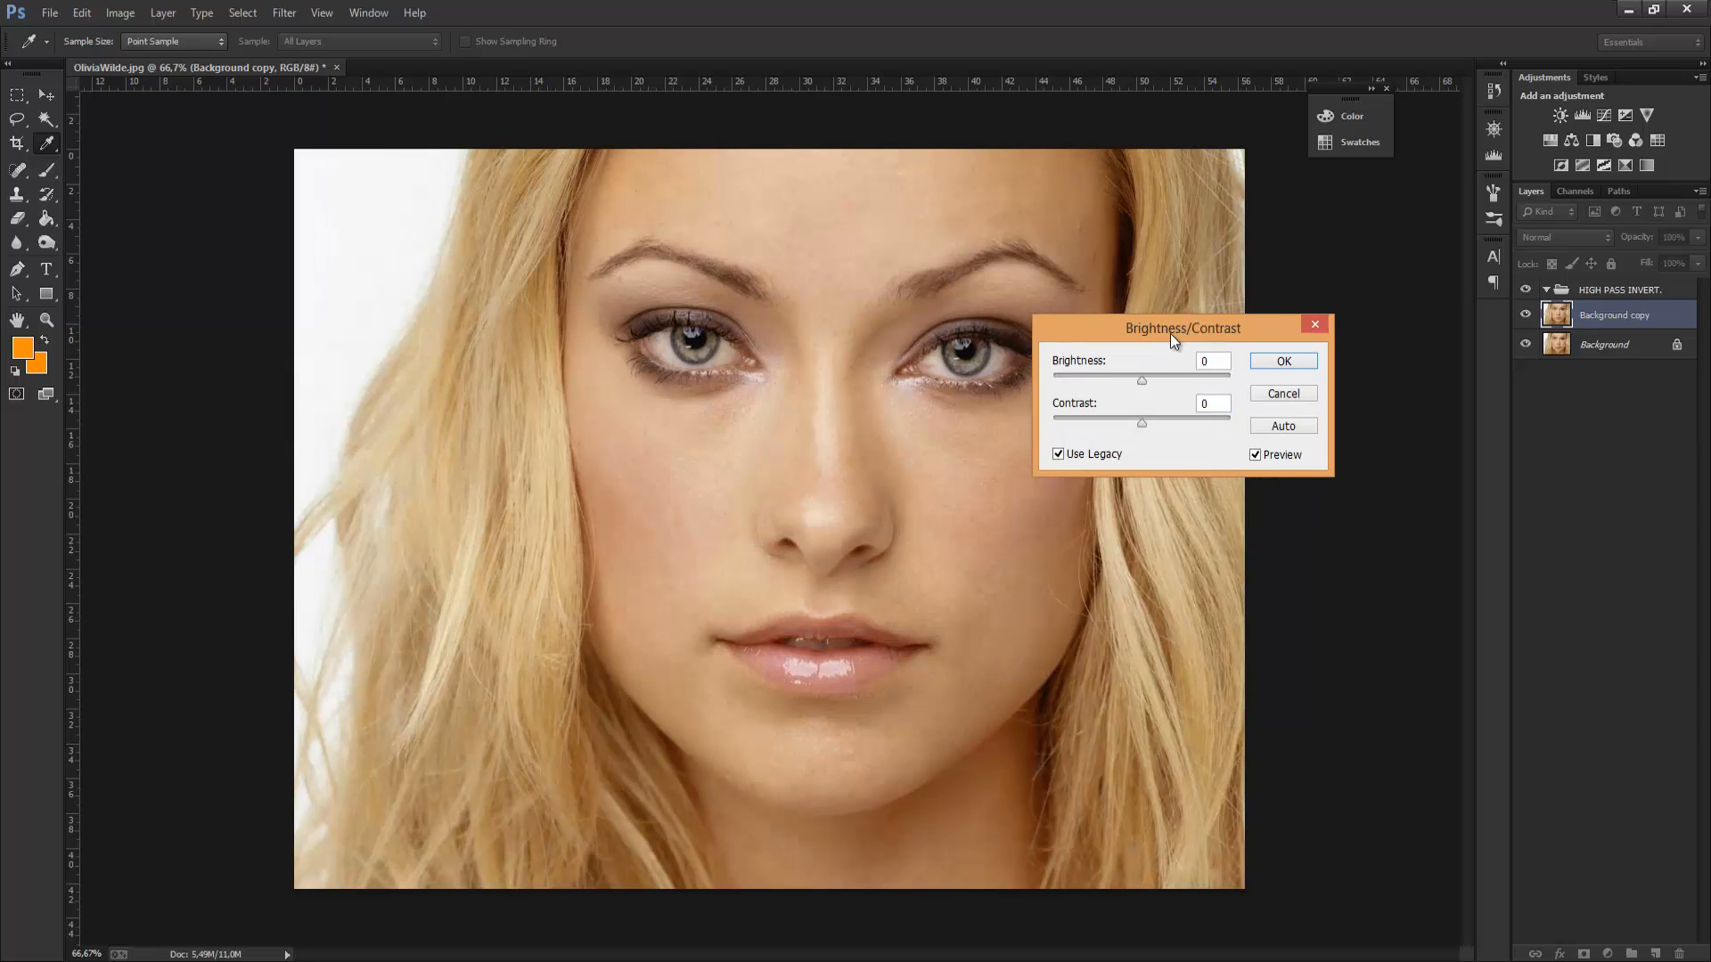
double_click(1212, 403)
text(-35)
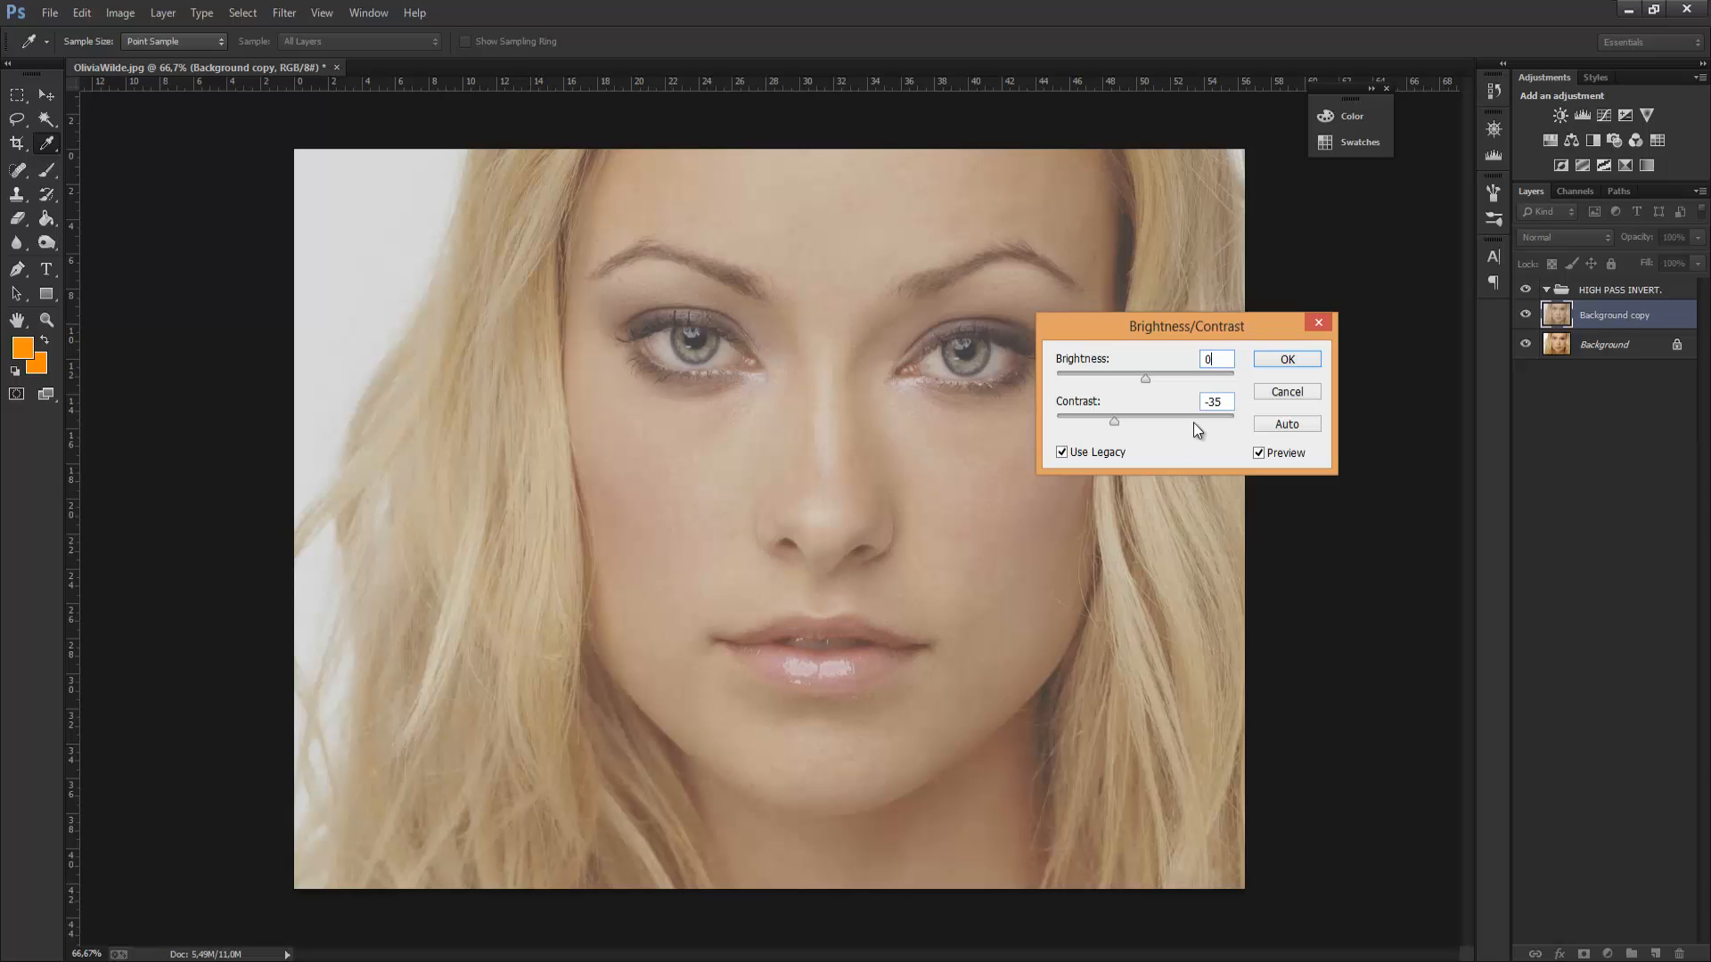
click(1143, 358)
drag(1180, 338, 1404, 376)
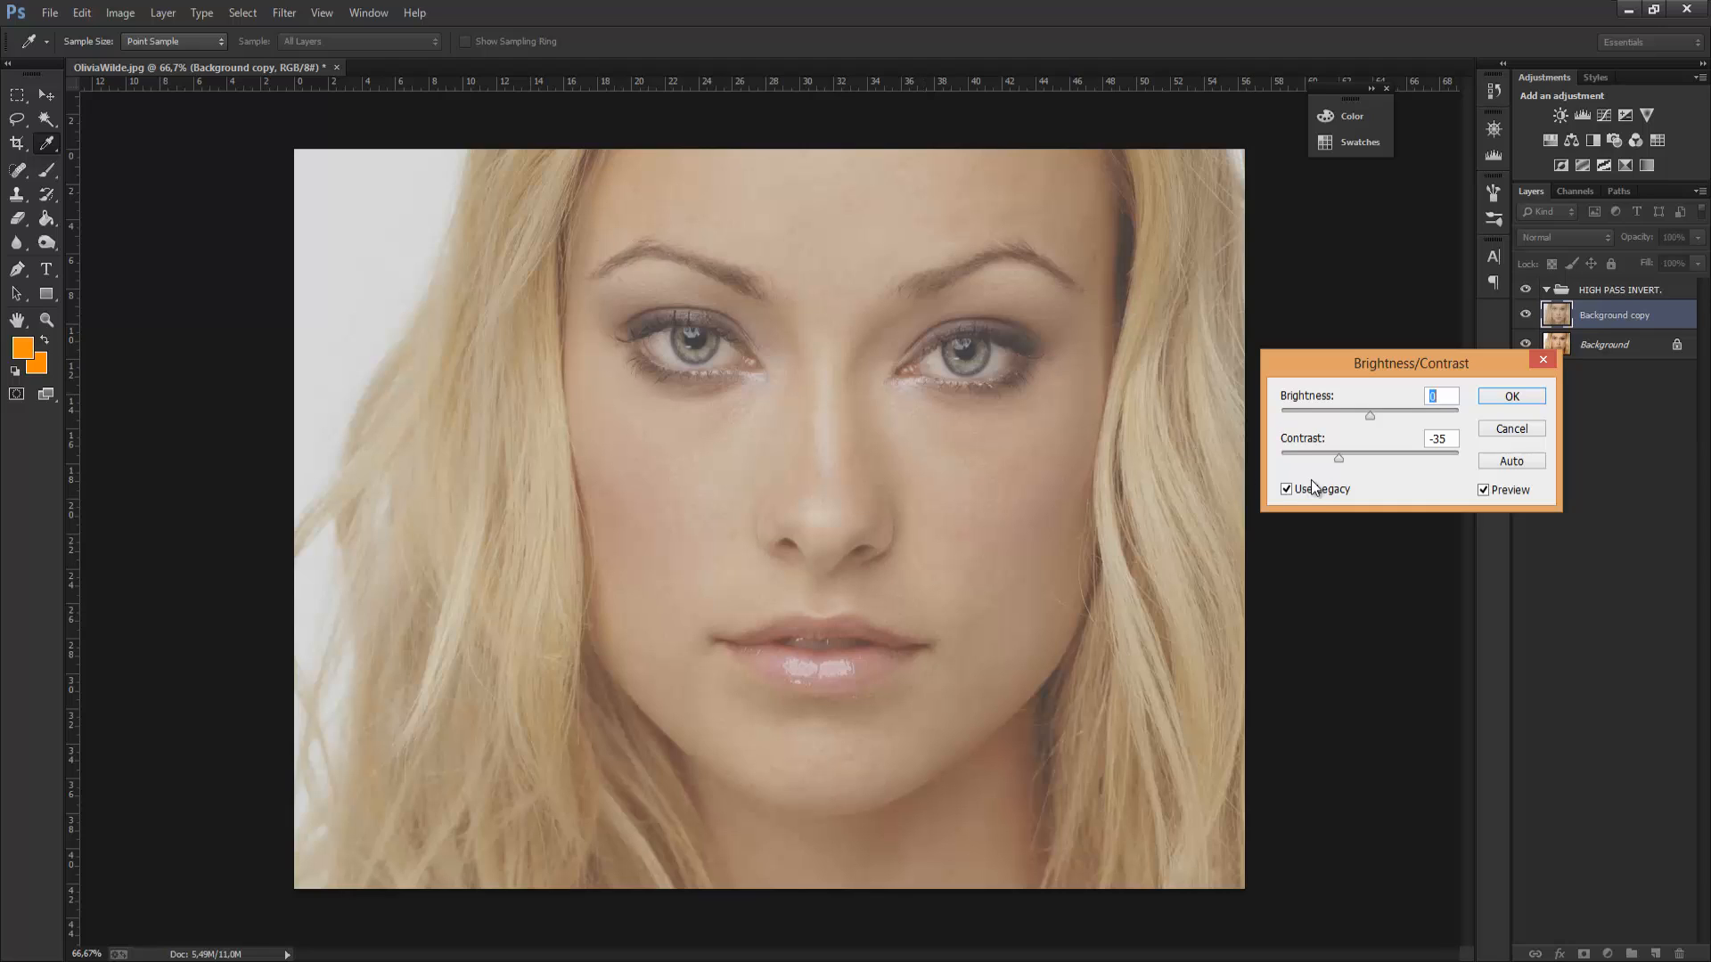
drag(1347, 360, 1223, 240)
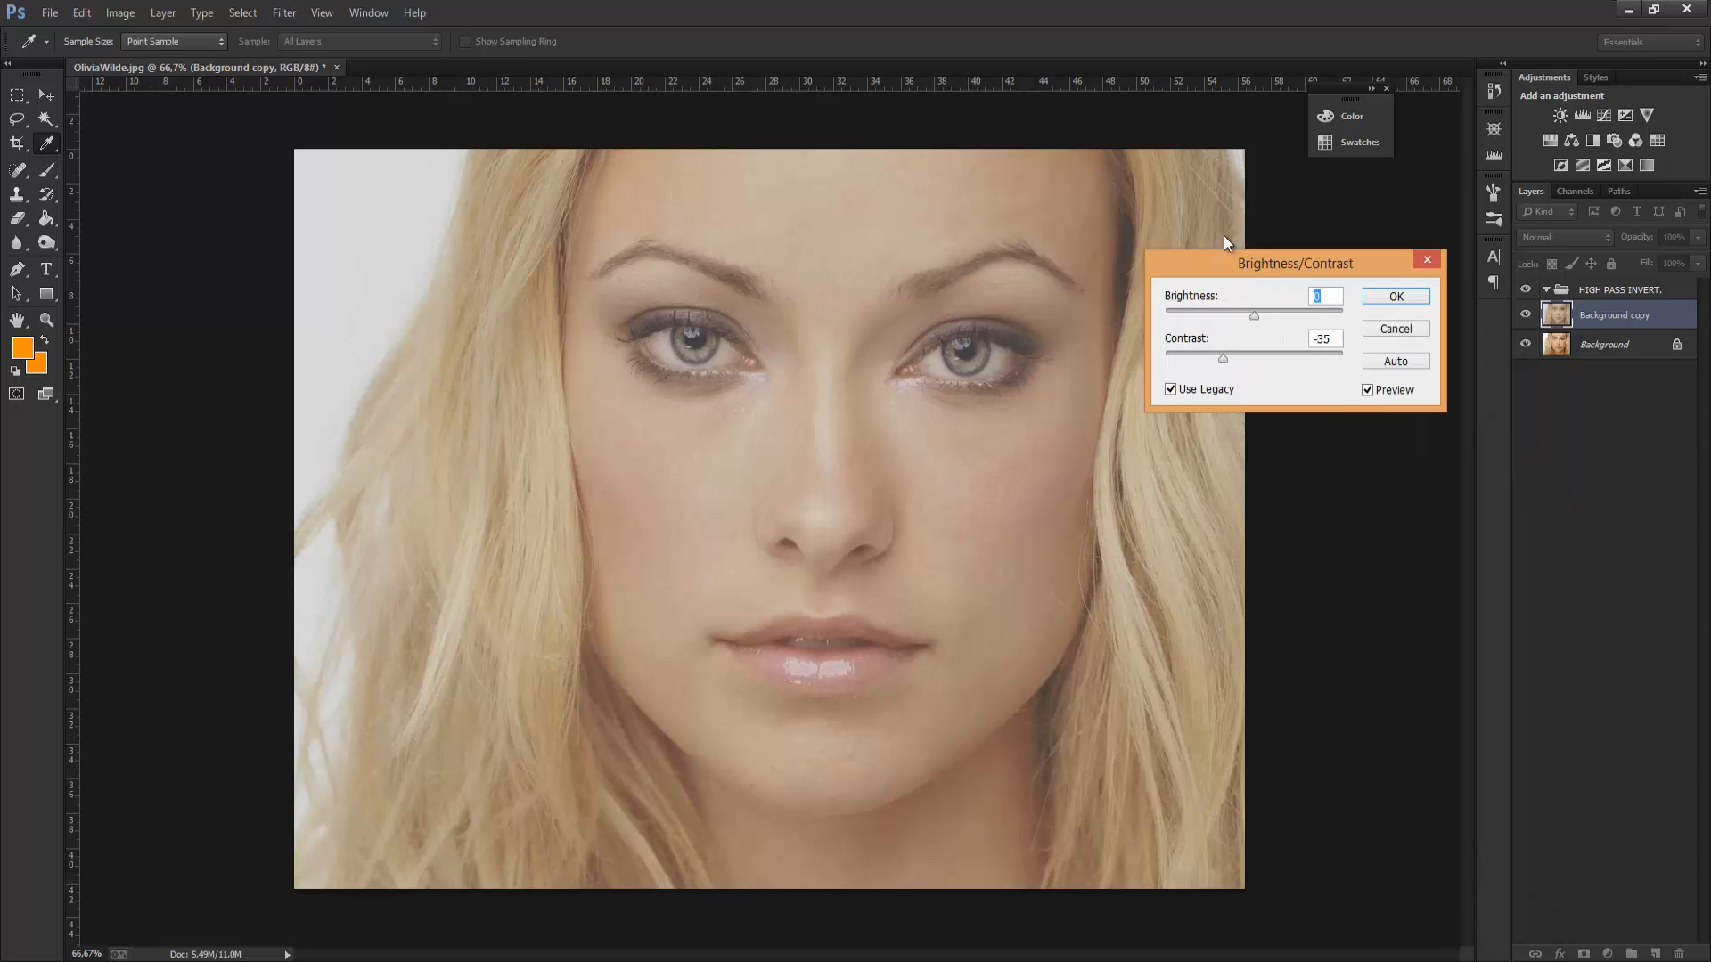
key(Tab)
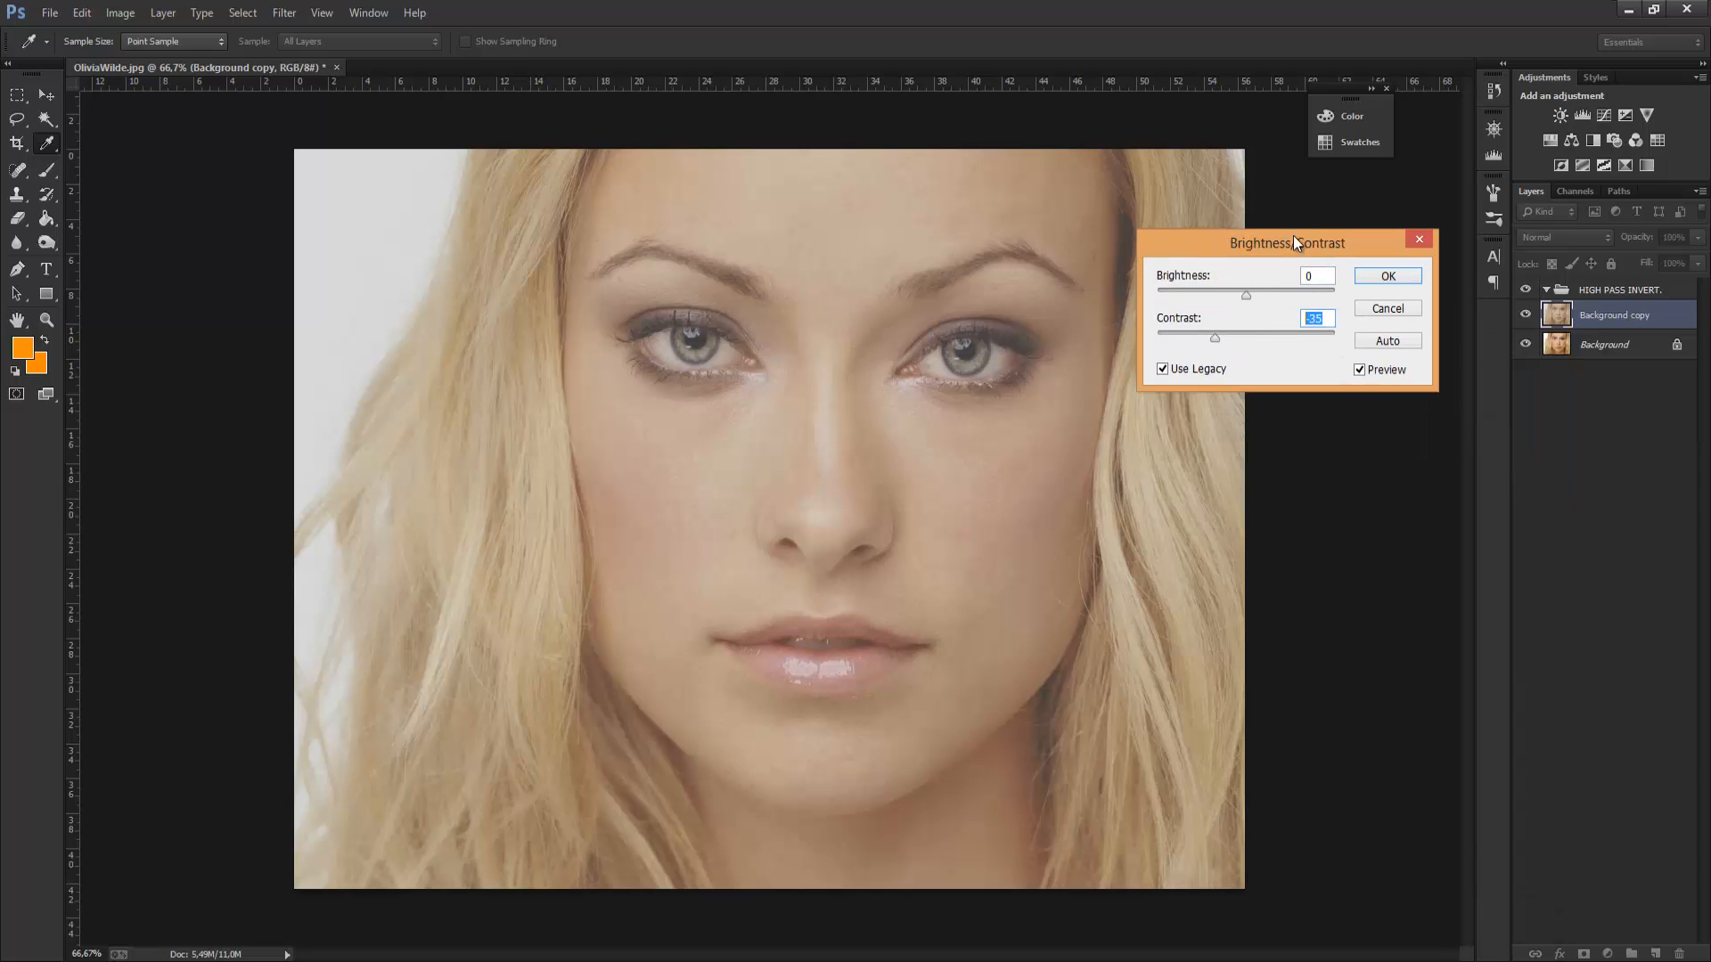
drag(1313, 239, 1323, 285)
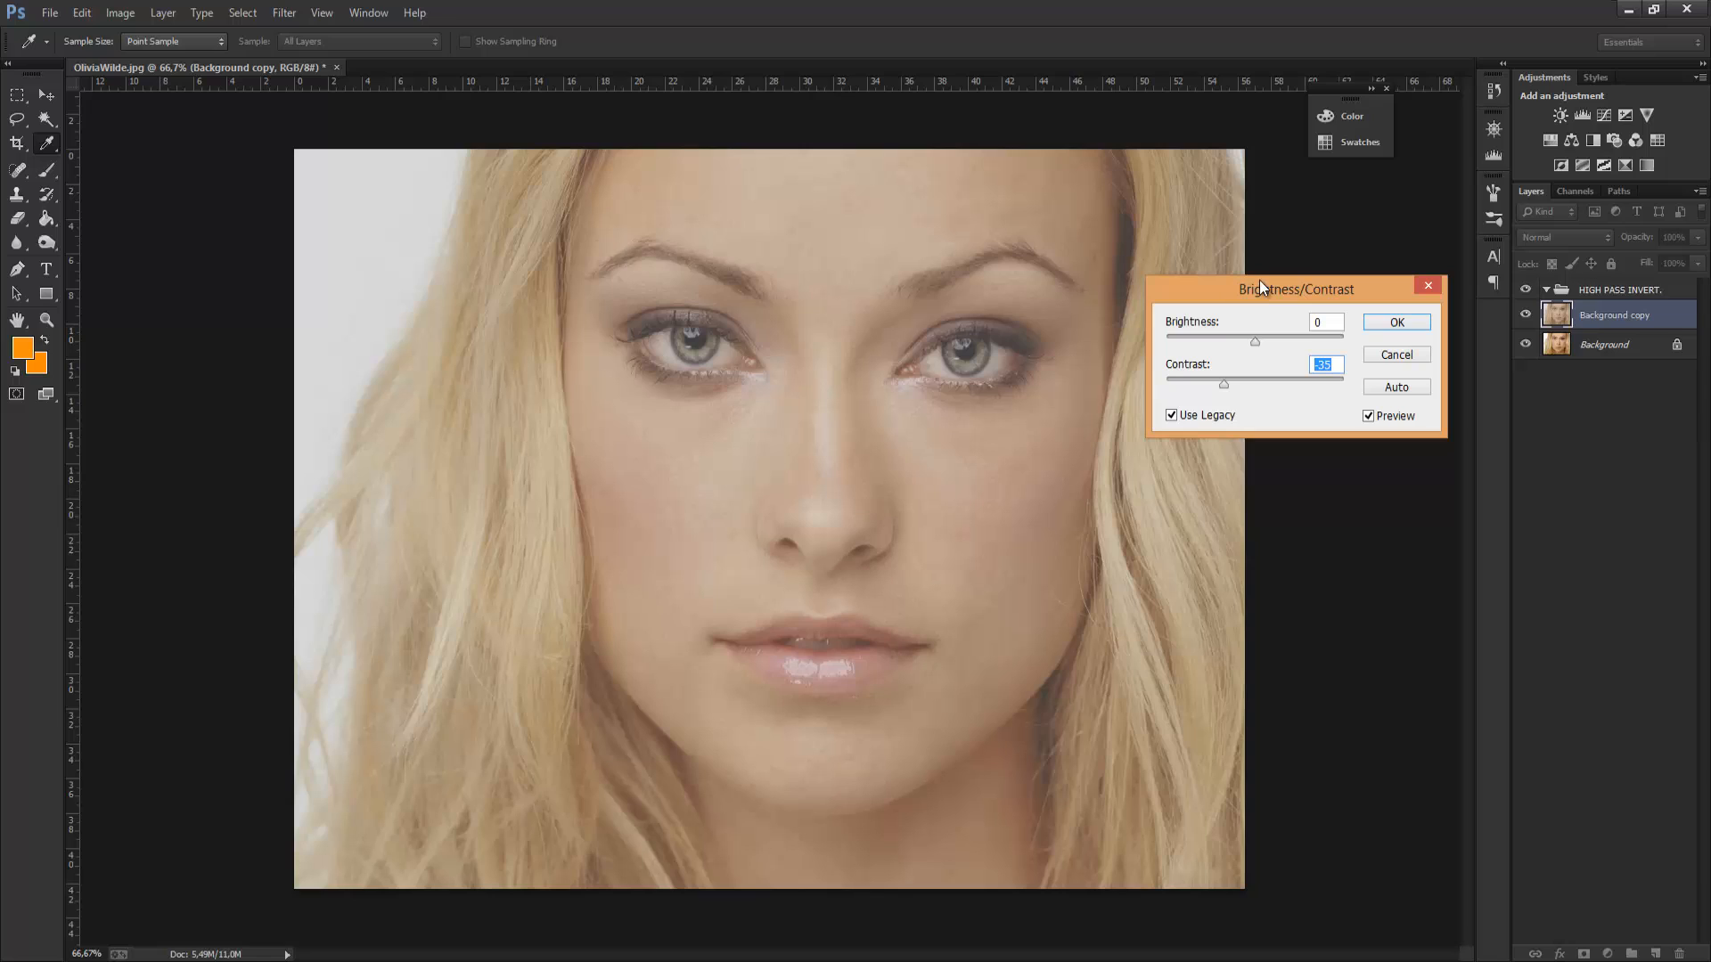
click(1397, 323)
key(v)
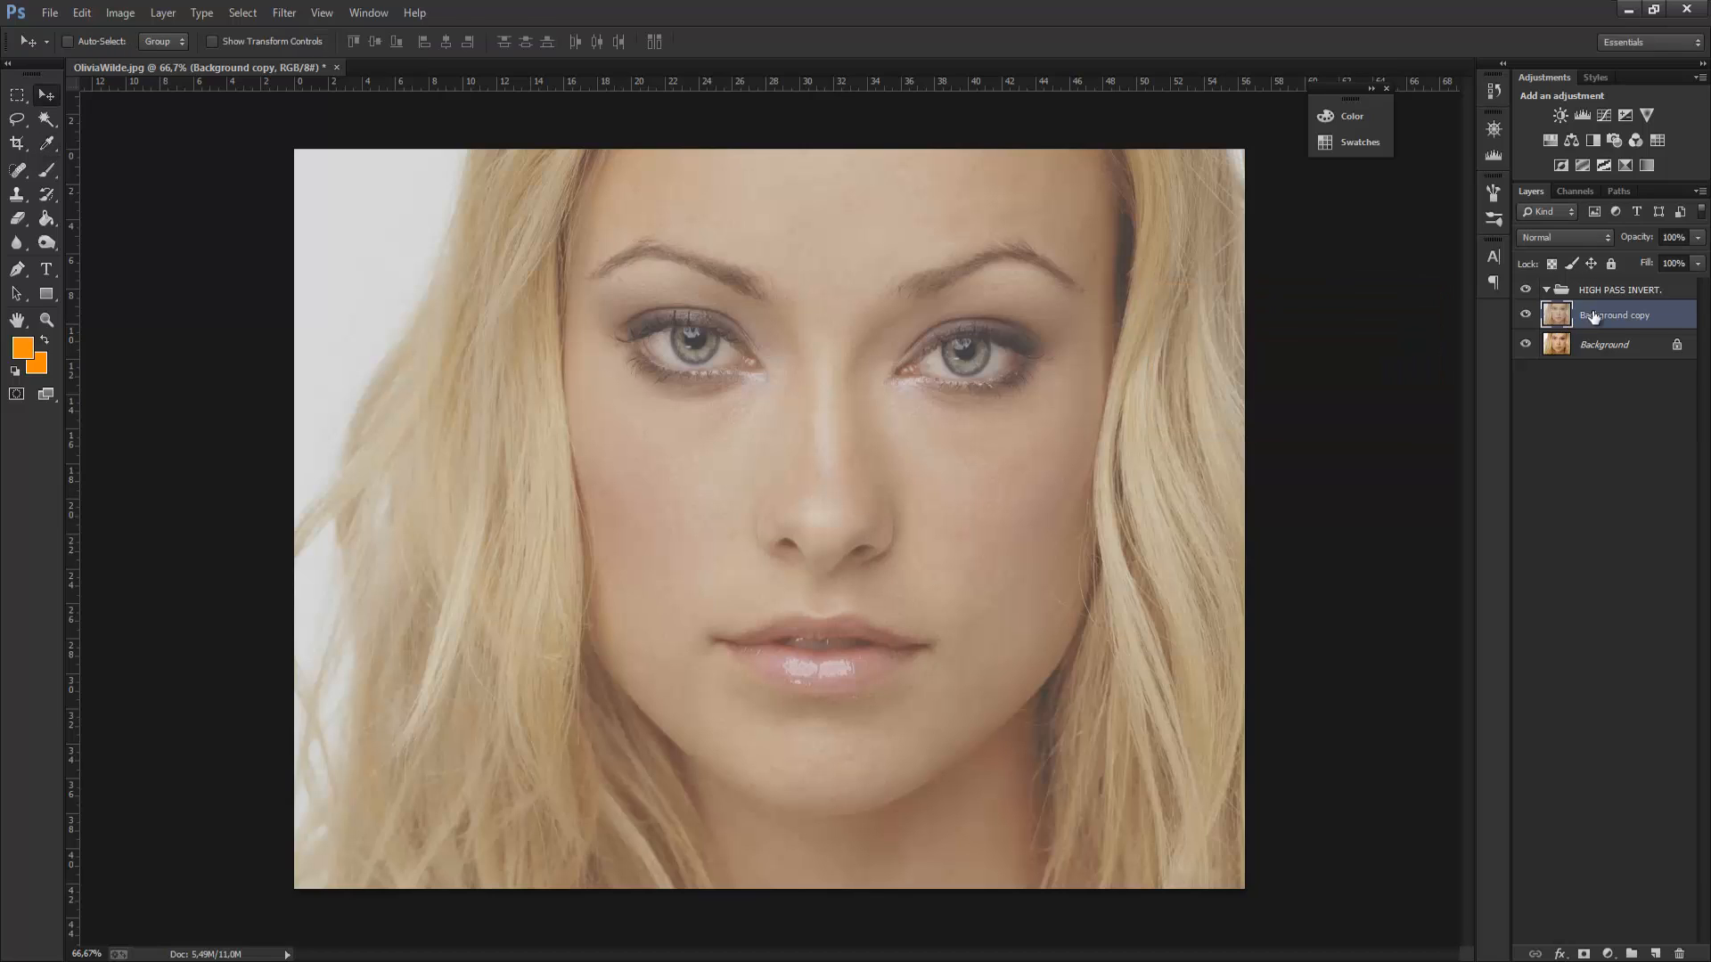
click(1525, 317)
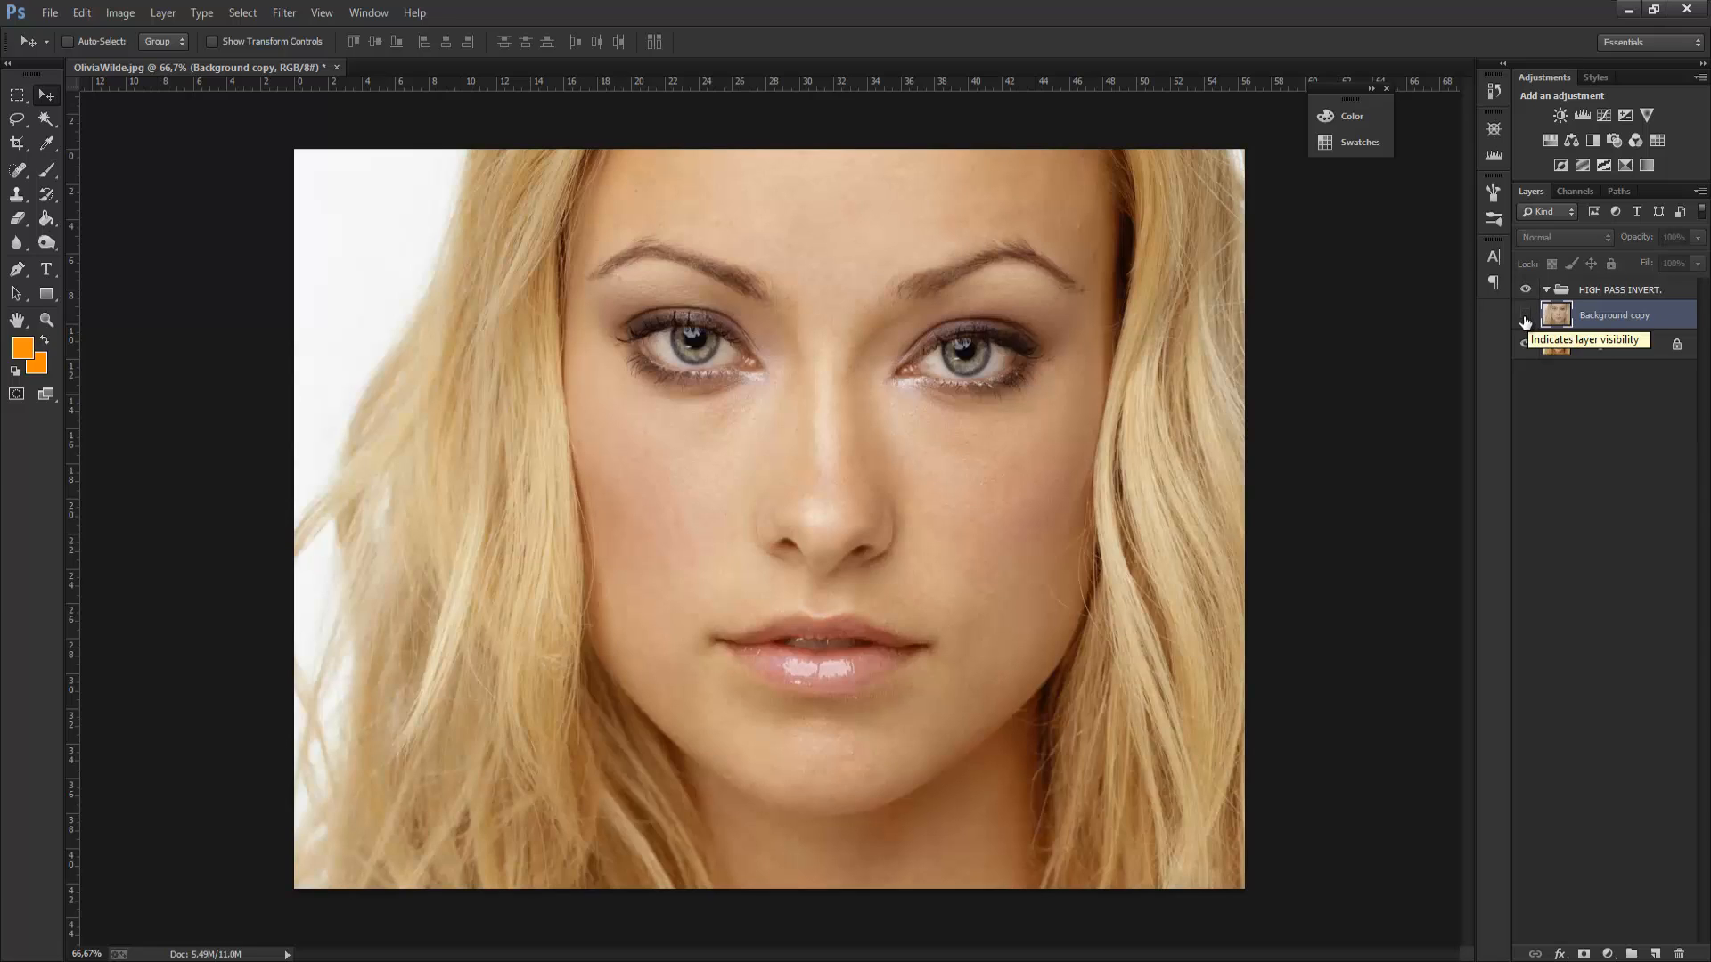
click(1524, 316)
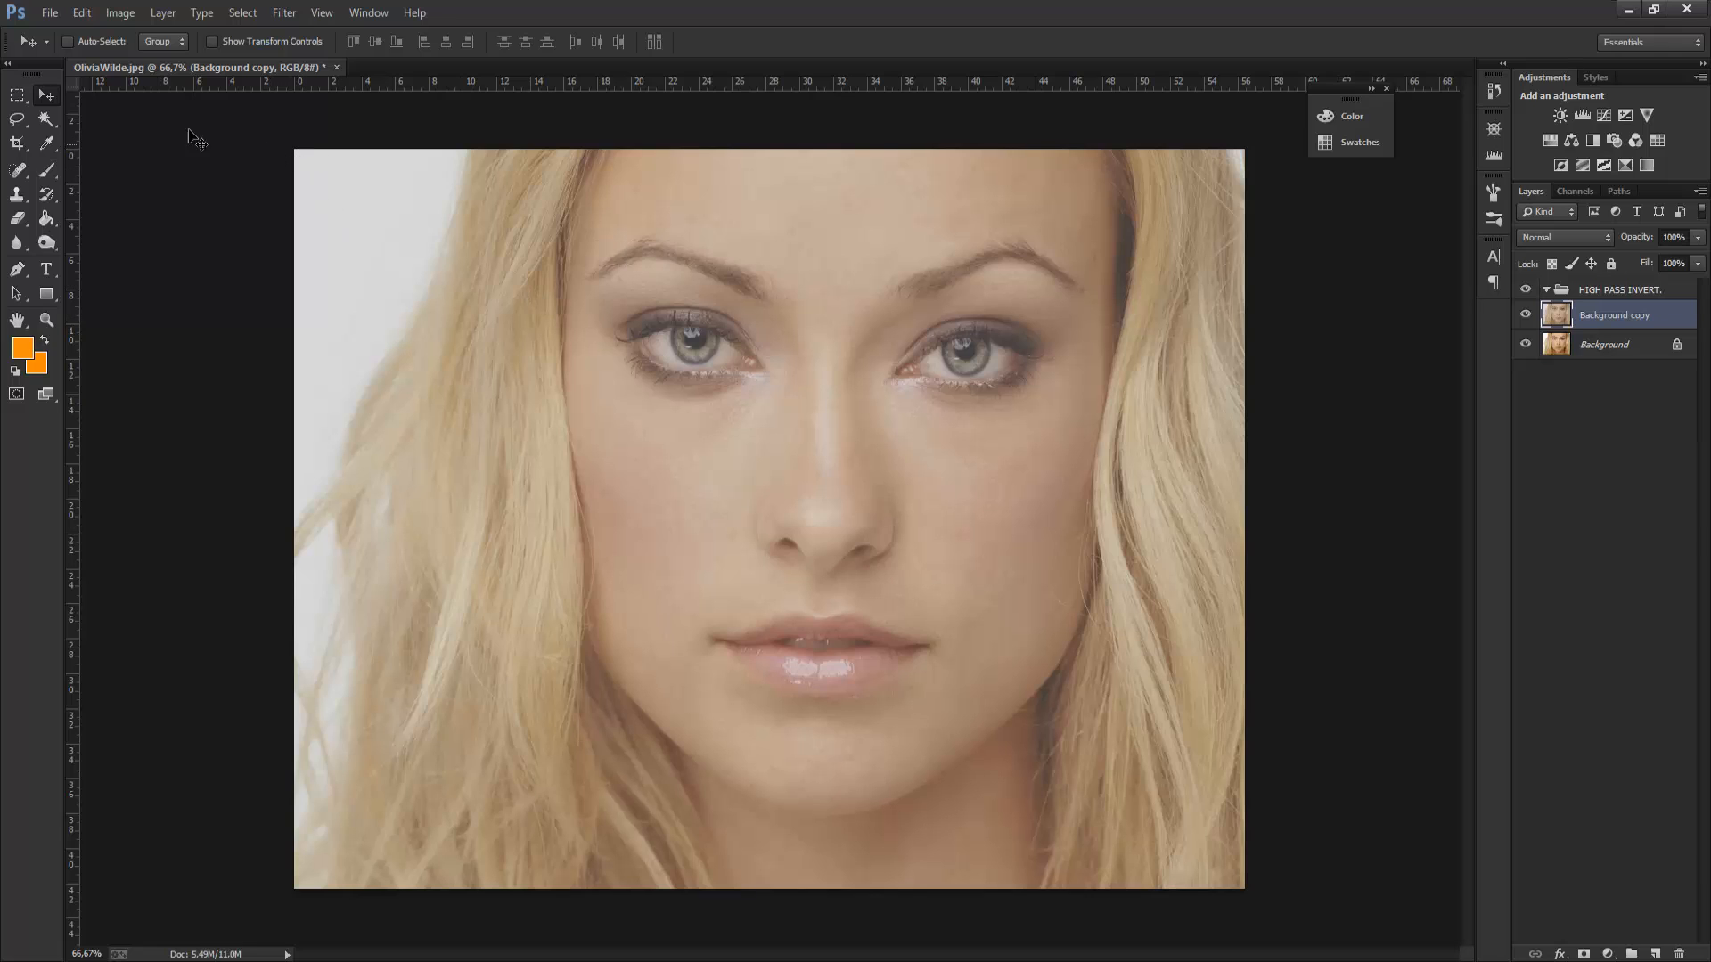
- Preview a Gaussian Blur on the Background copy layer at radii of 24 and 23 pixels, and cancel the filter
click(287, 14)
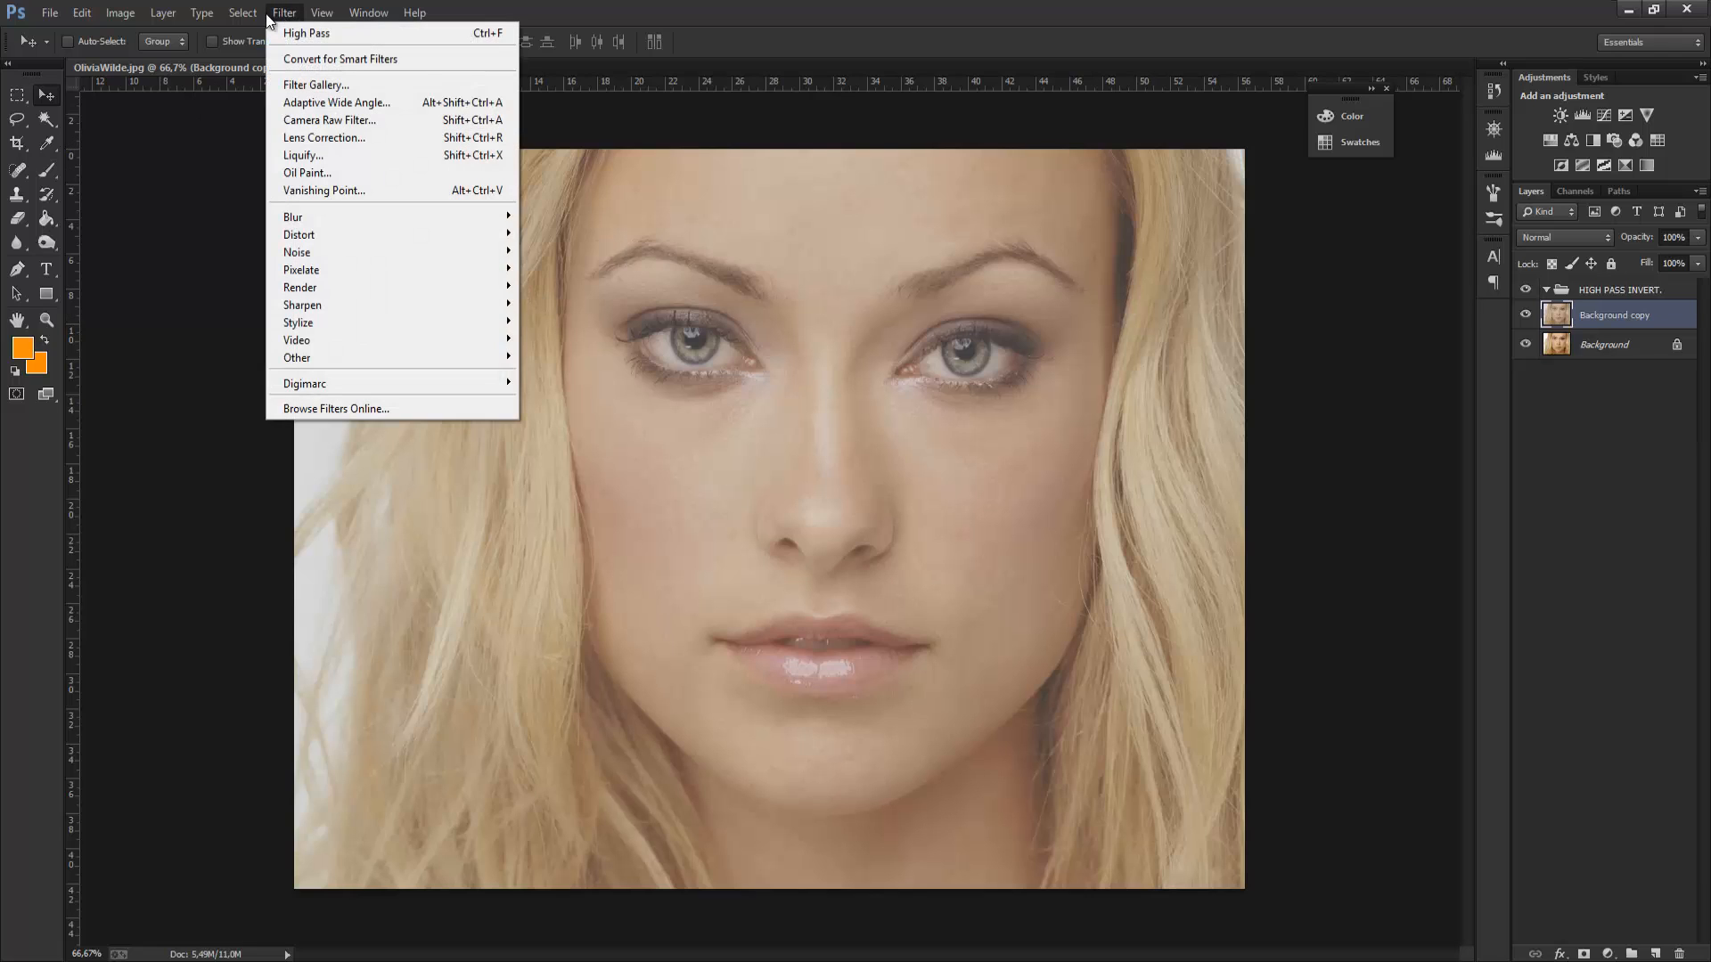
mouse_move(230, 15)
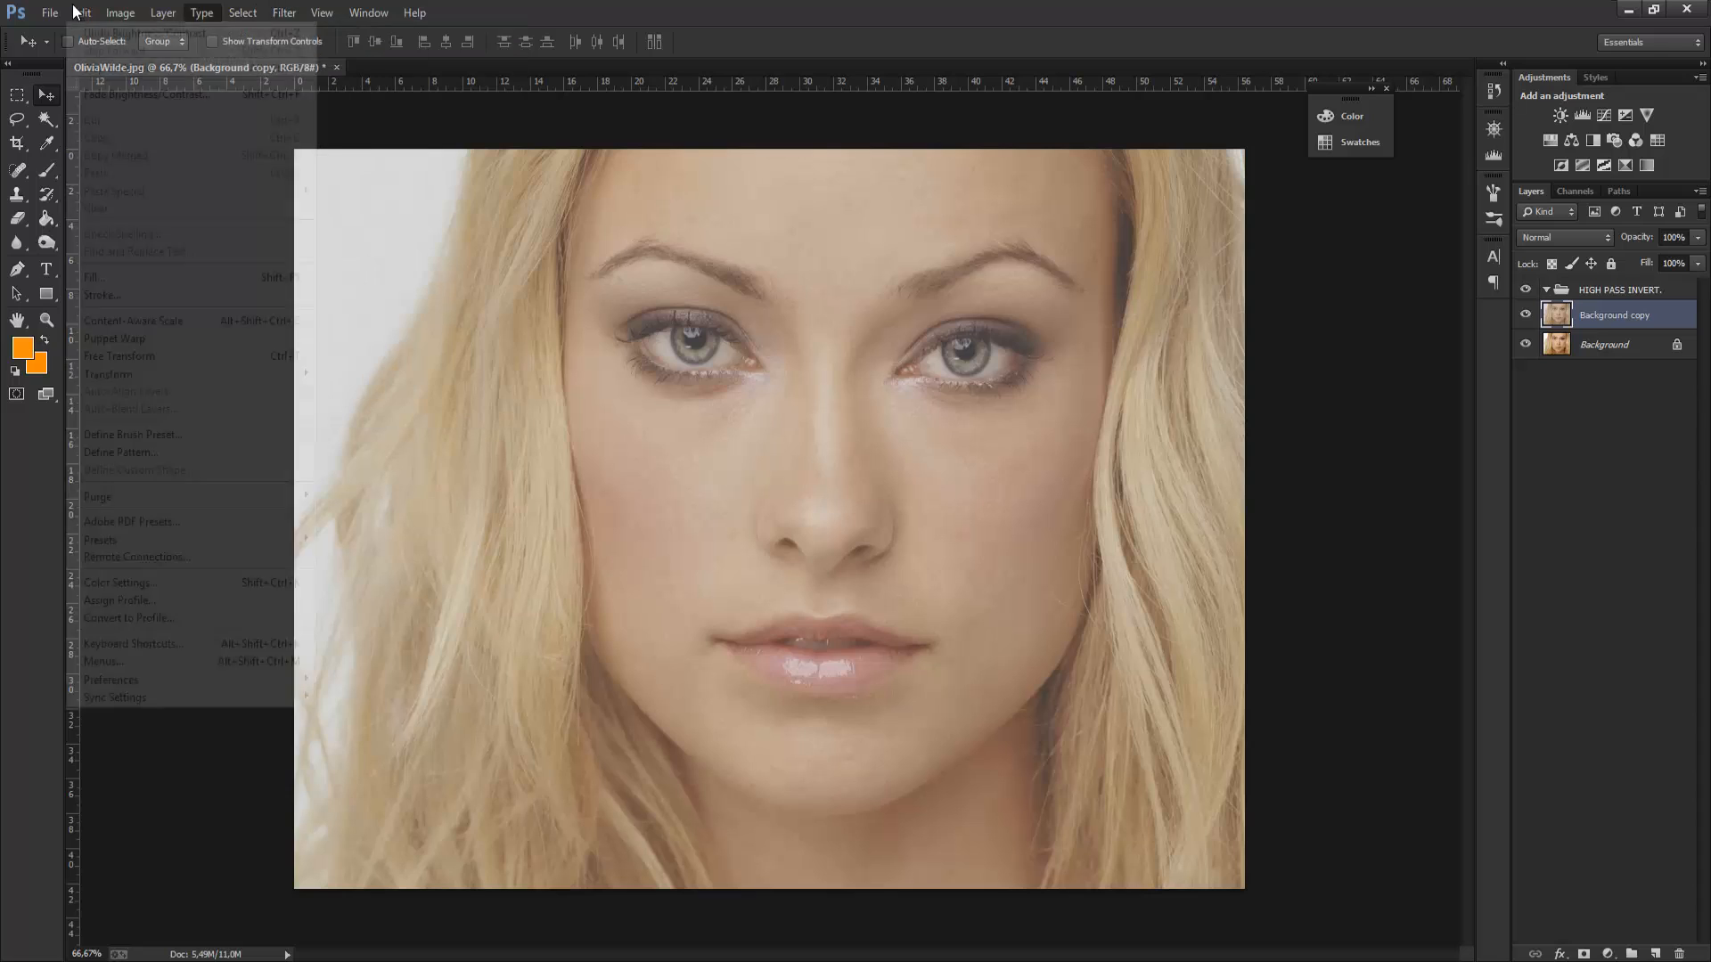
mouse_move(290, 9)
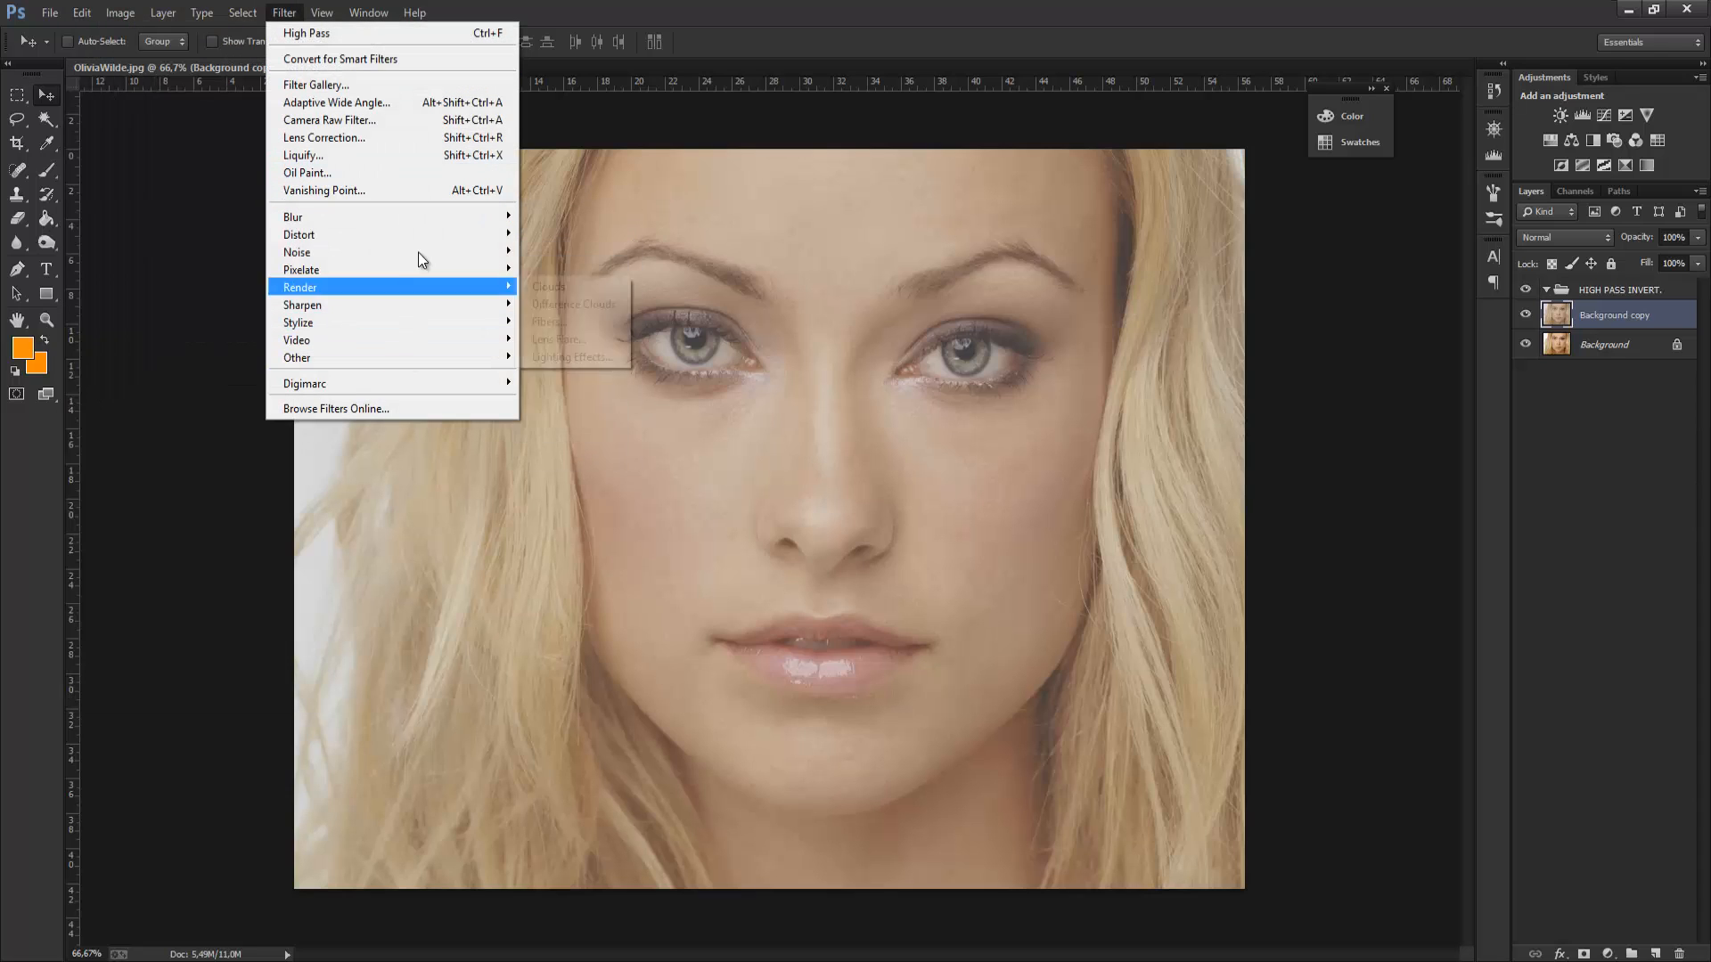
mouse_move(426, 217)
click(574, 348)
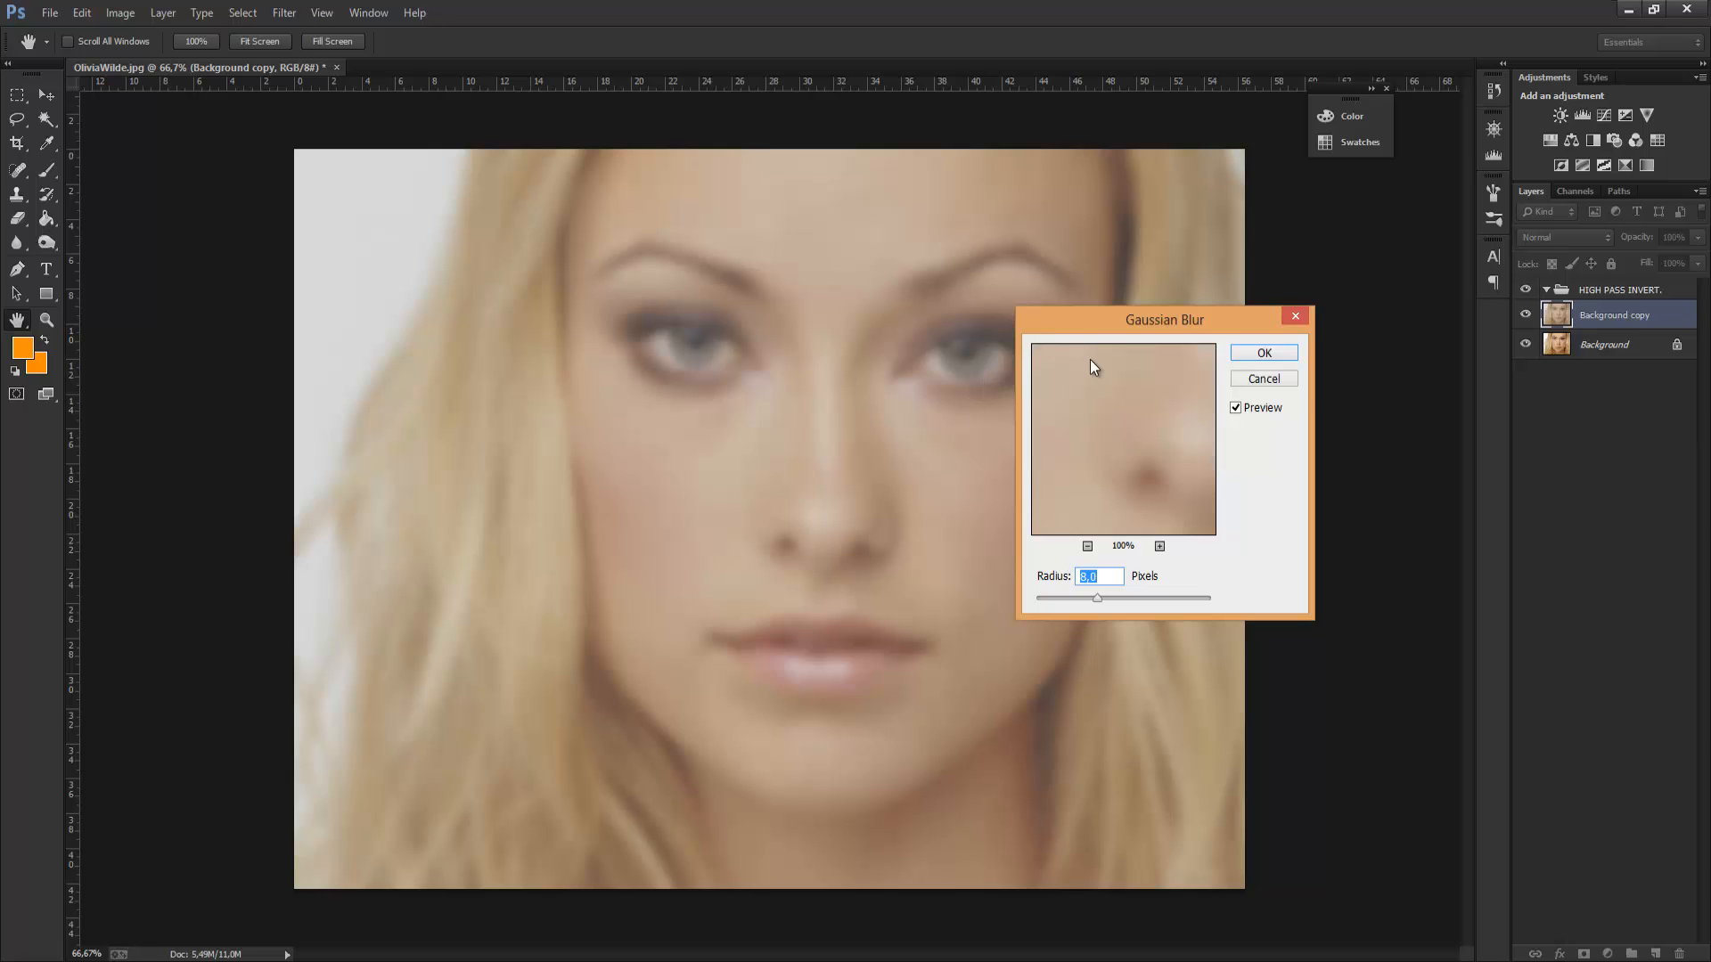
drag(1078, 319, 1194, 392)
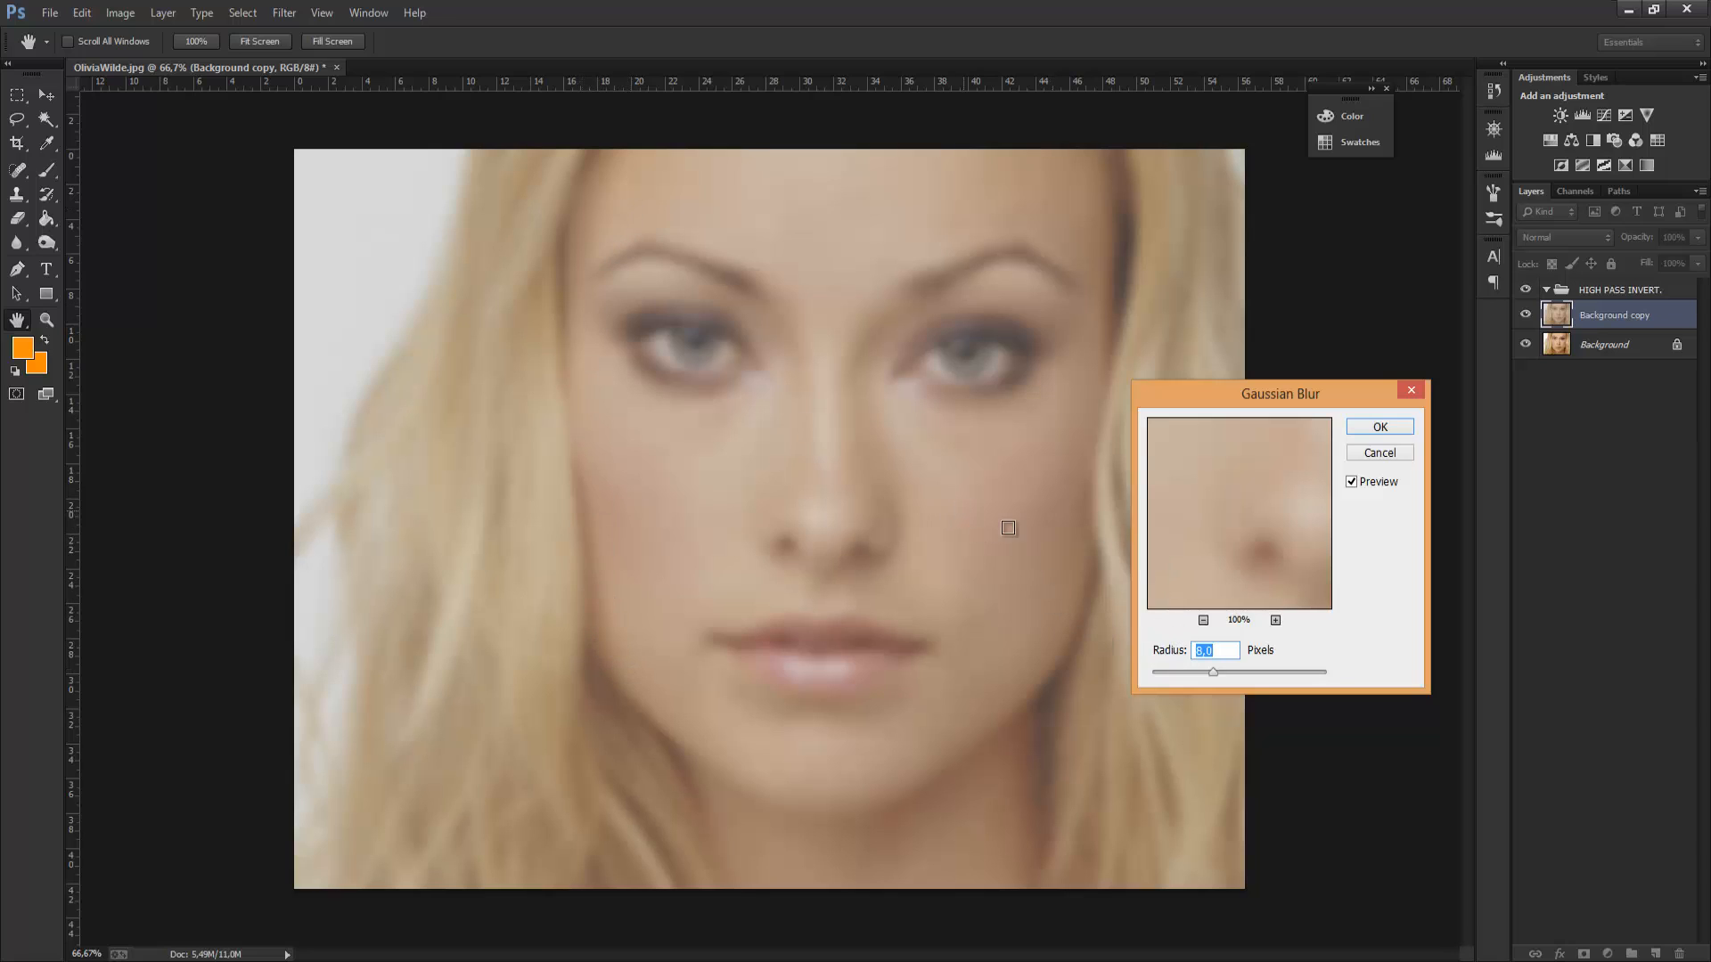
text(24)
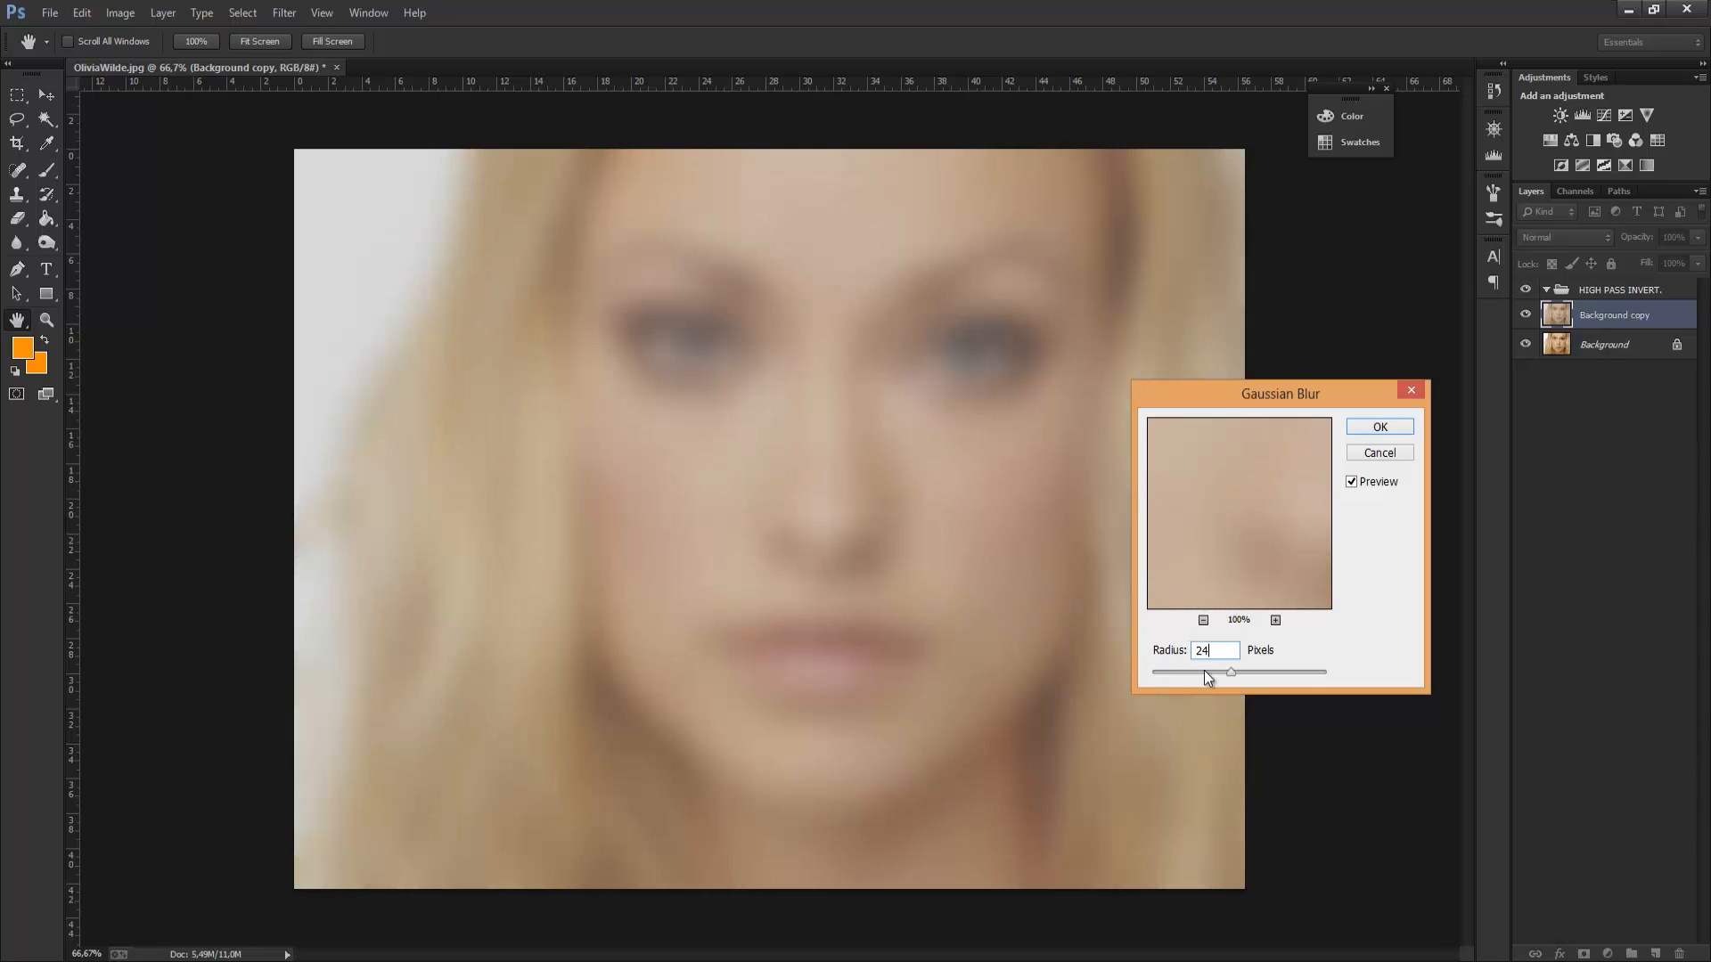
drag(1217, 651, 1090, 650)
text(23)
drag(1223, 656, 1139, 657)
click(1413, 390)
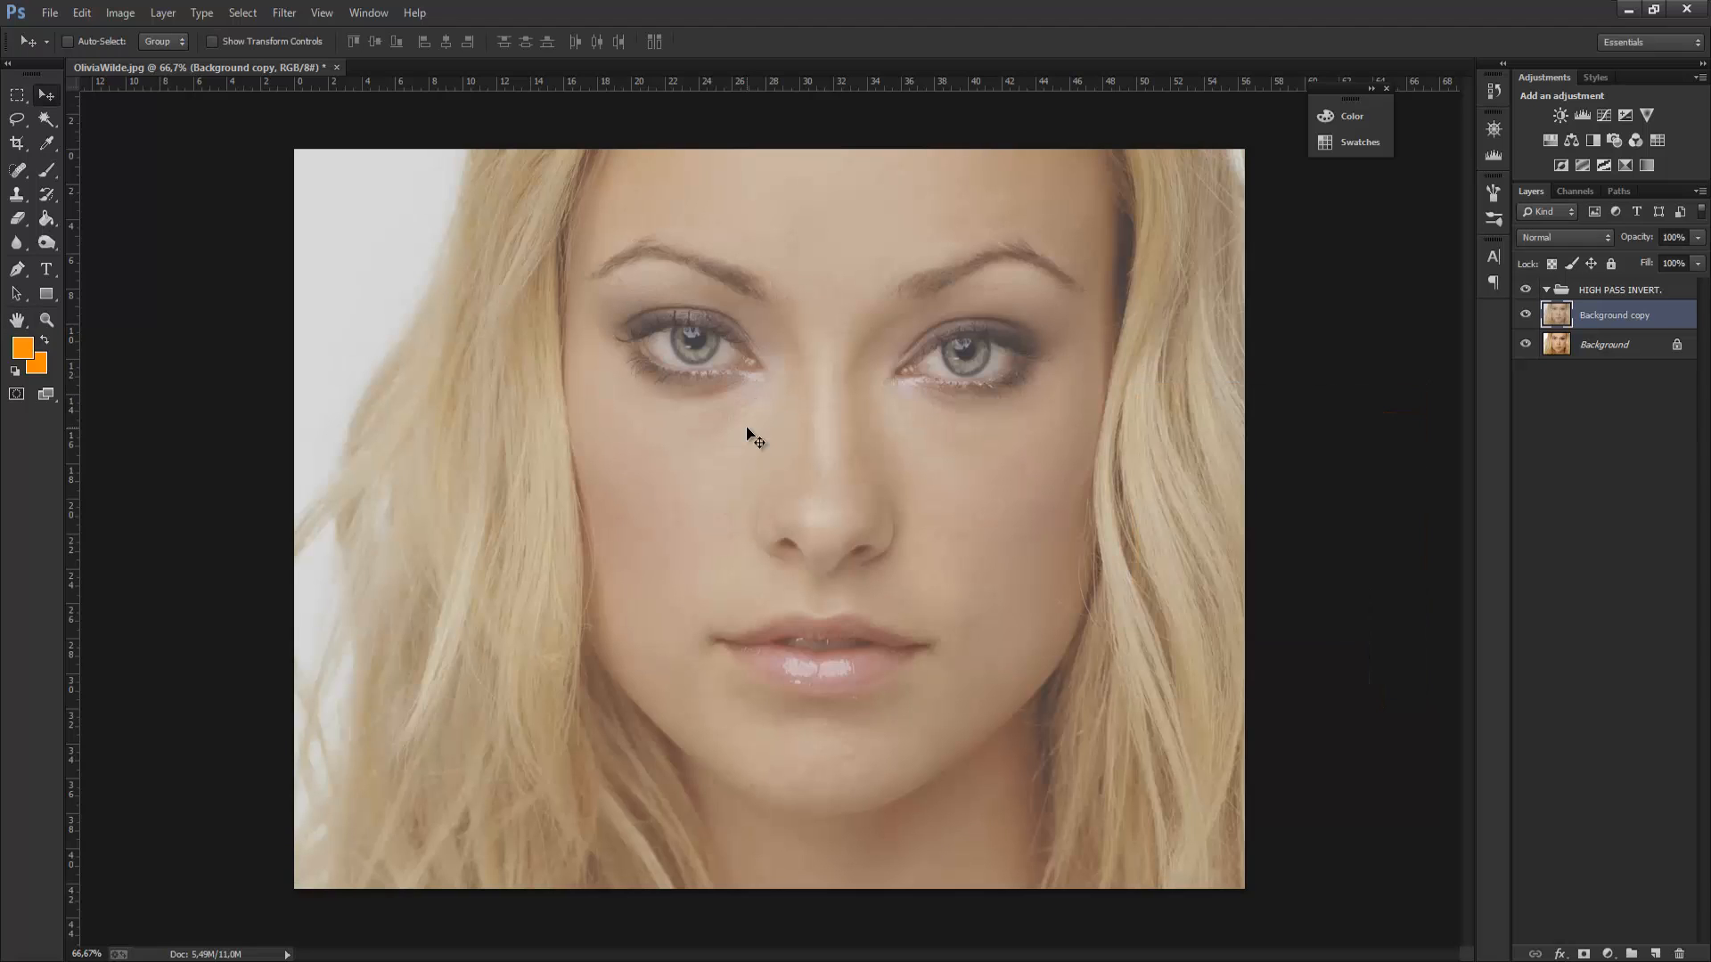
- Apply a High Pass filter with a radius of 23 pixels to the Background copy layer
click(285, 12)
mouse_move(362, 356)
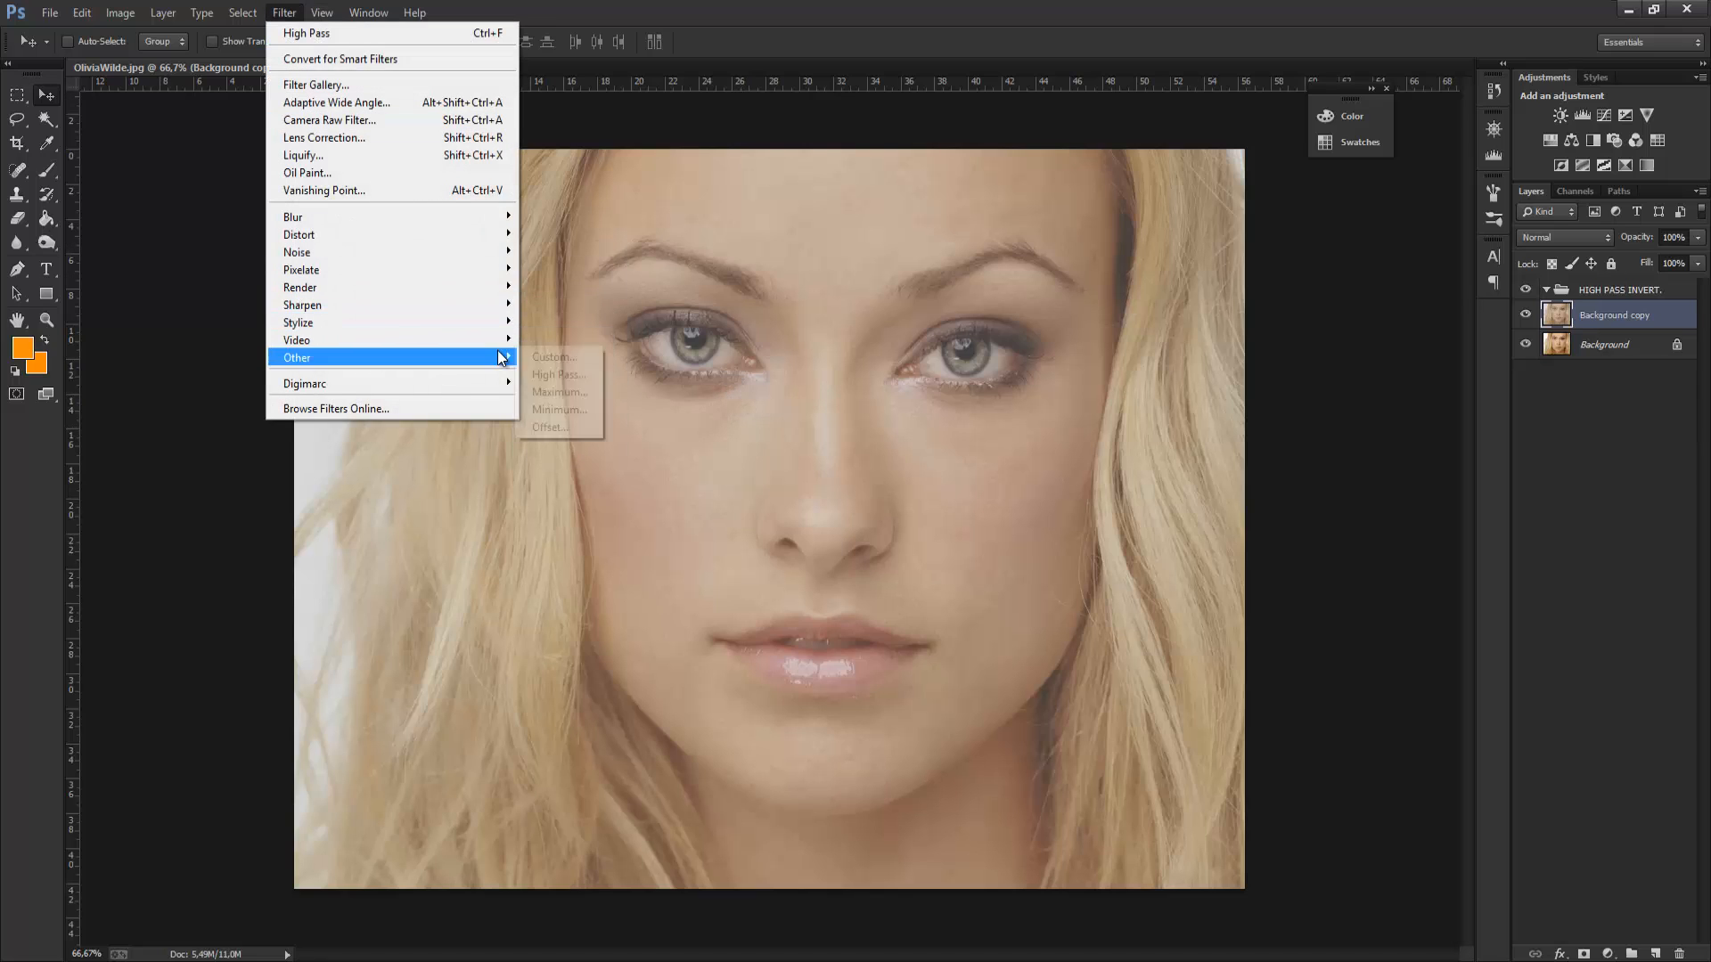
click(557, 375)
drag(423, 246, 1247, 351)
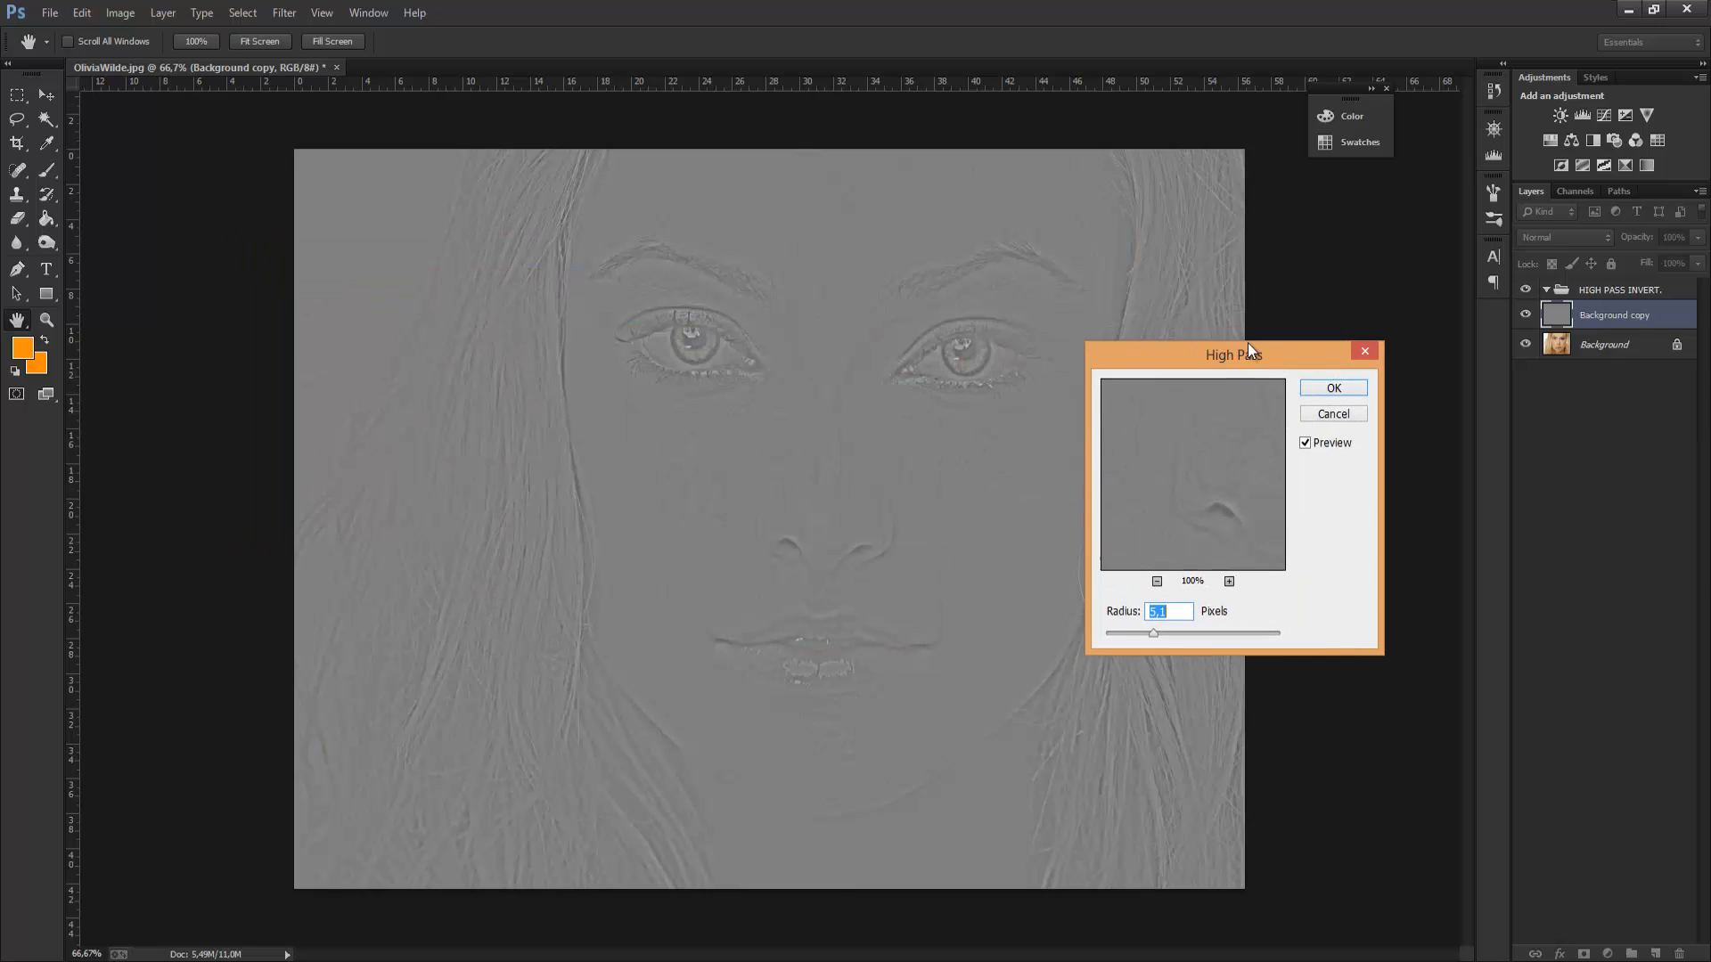
click(1159, 583)
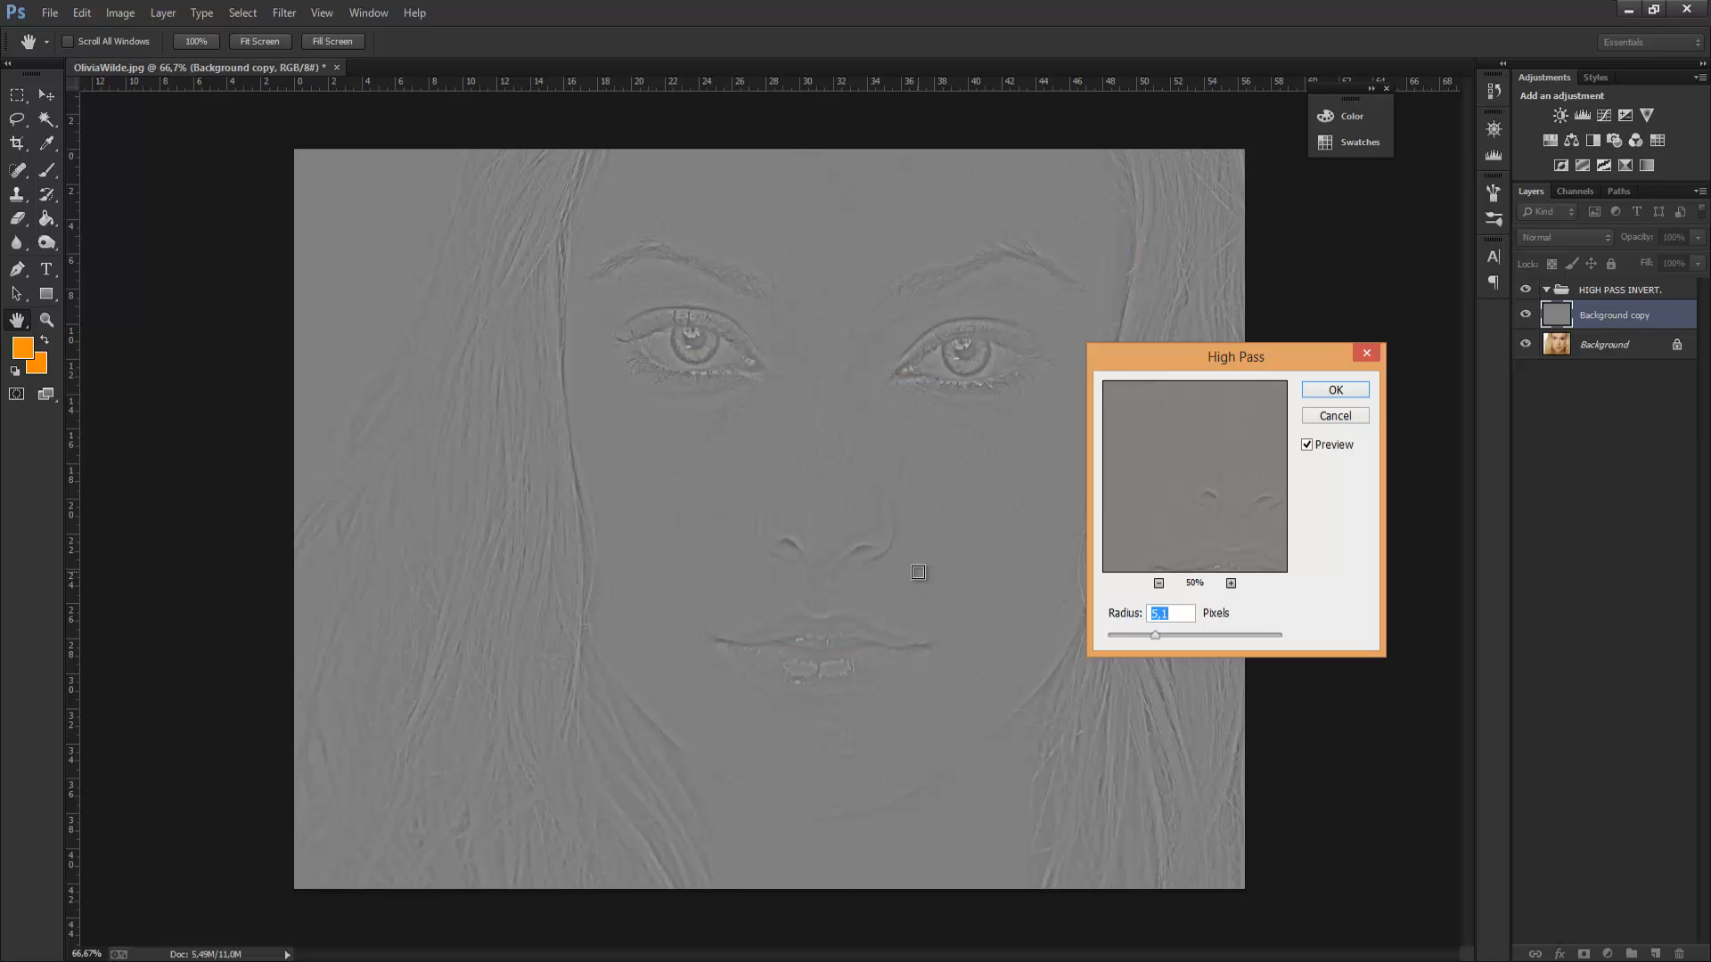
text(24)
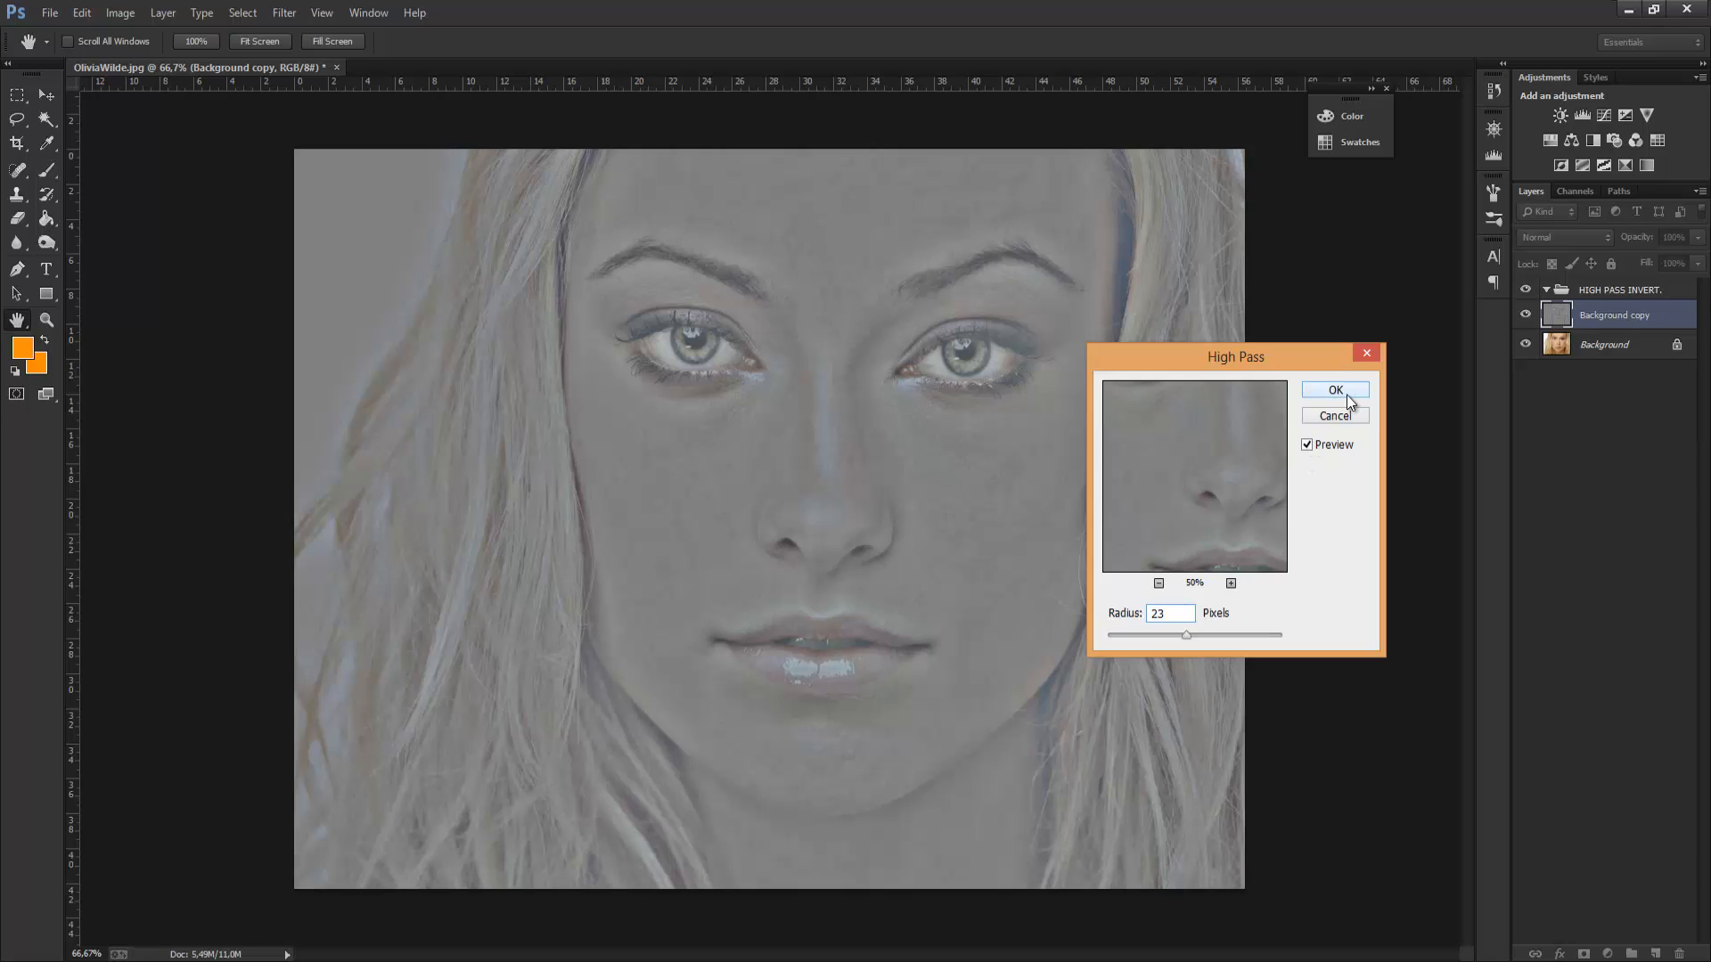
click(1335, 390)
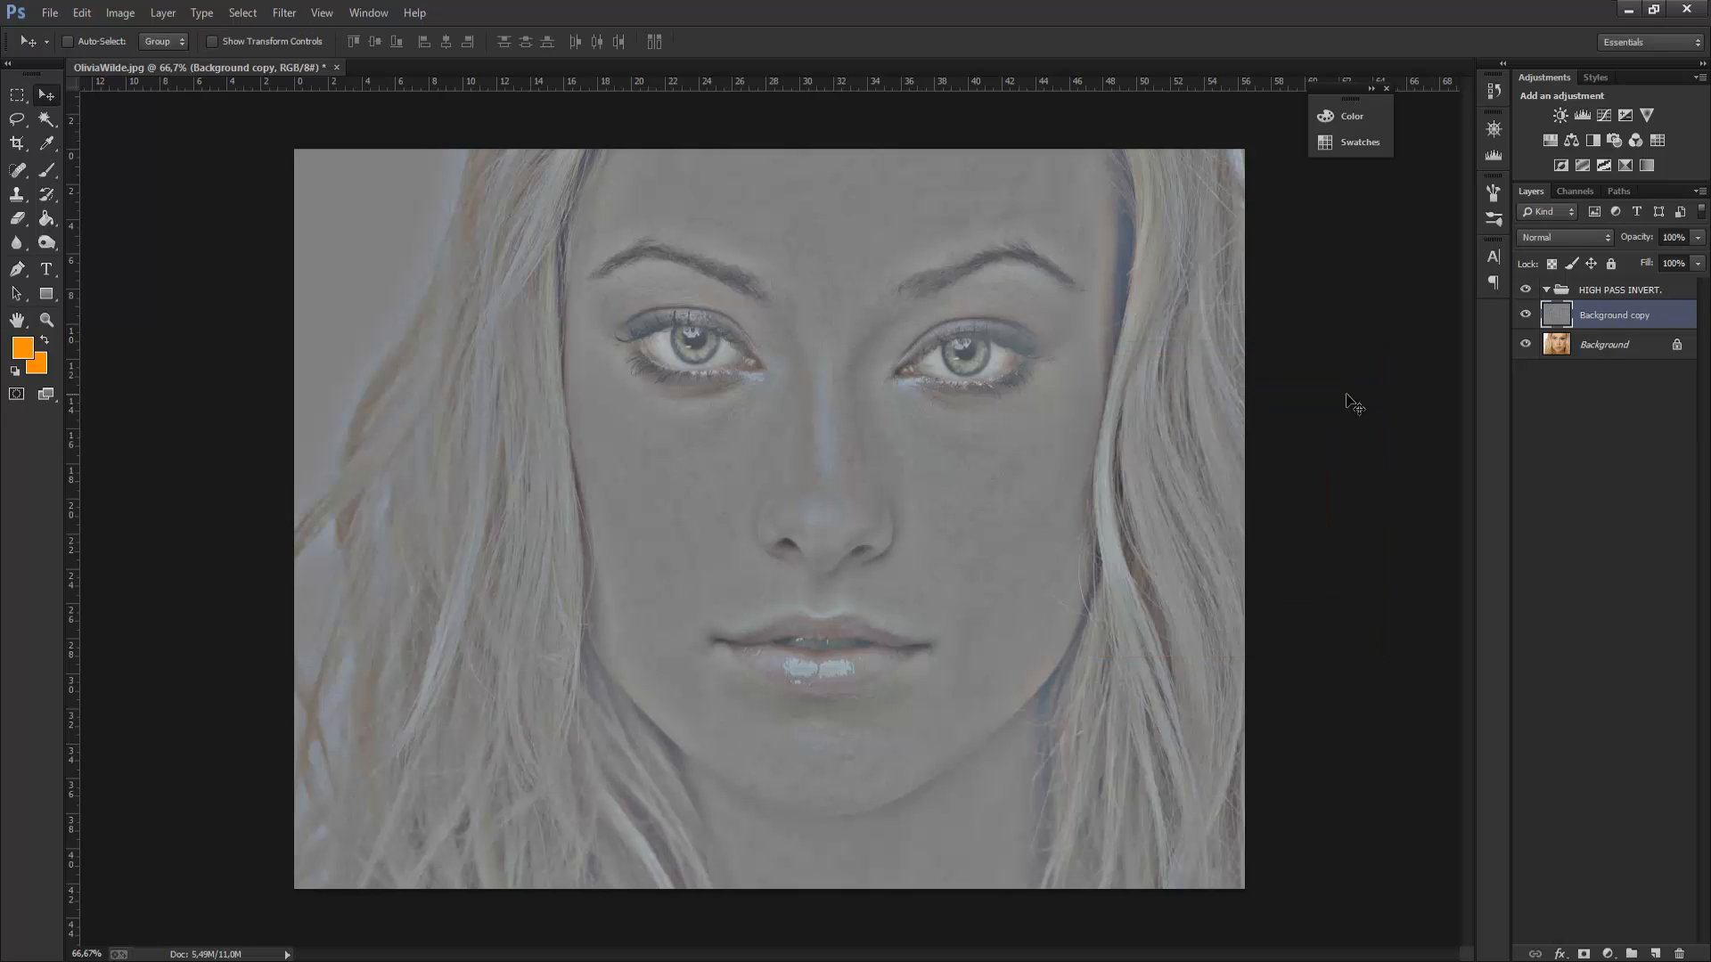
- Invert the colors of the high-passed Background copy layer
click(287, 13)
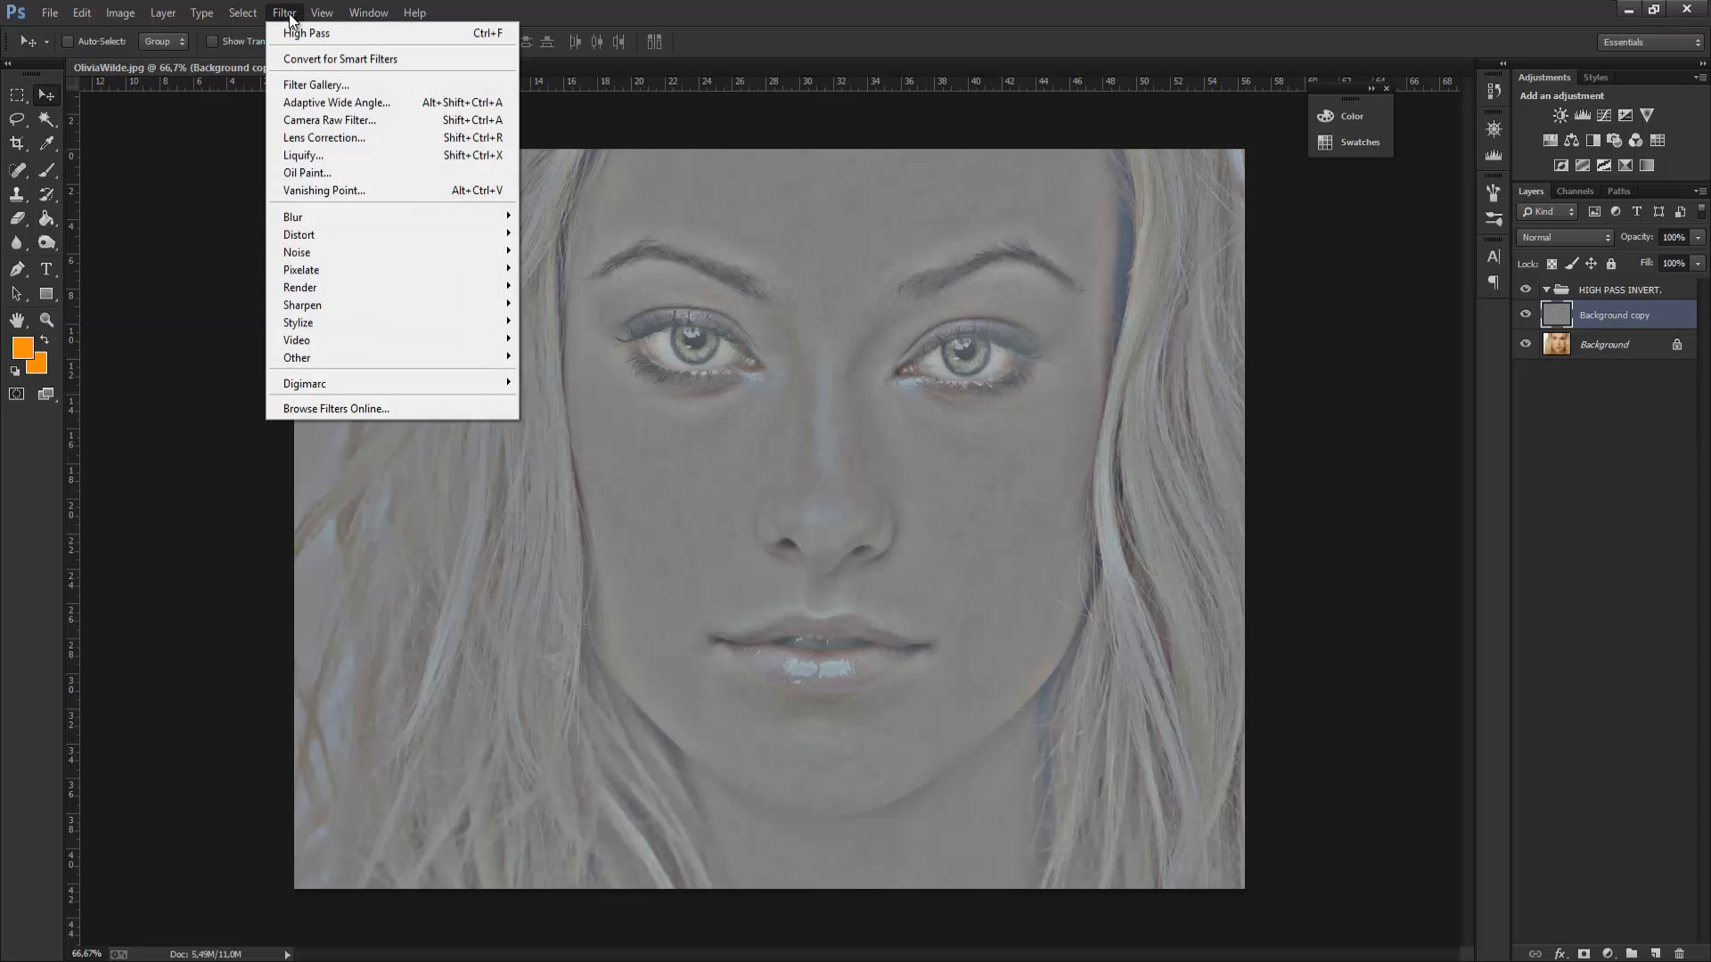
mouse_move(121, 12)
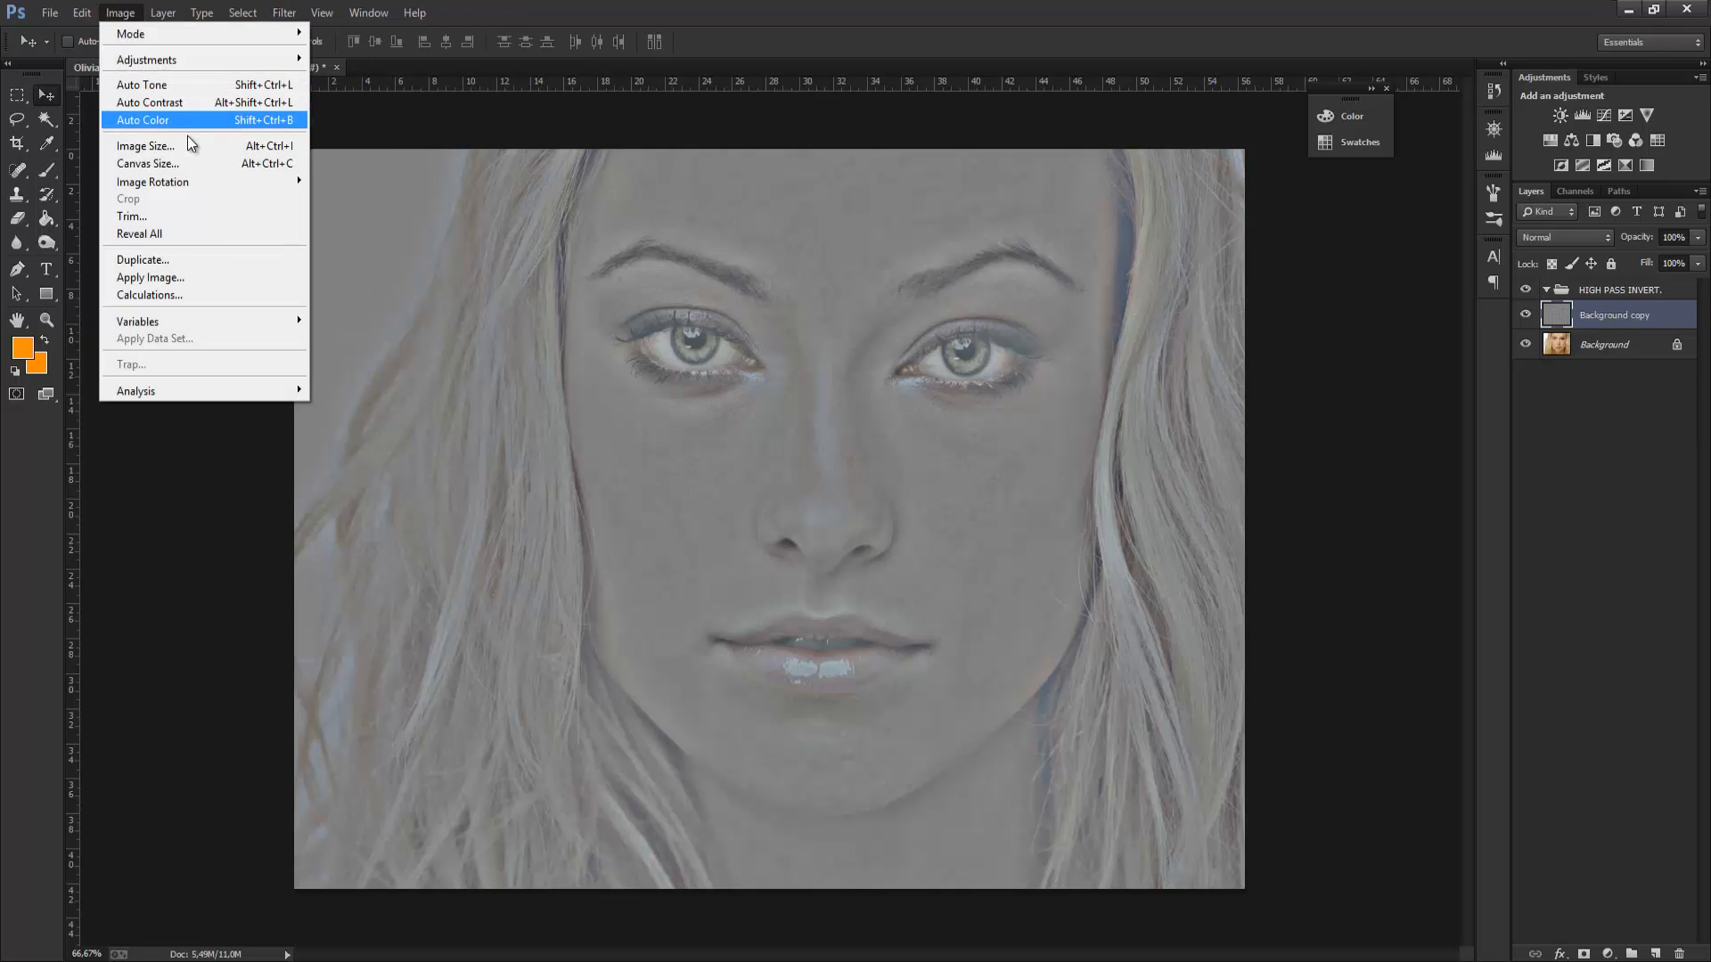
mouse_move(294, 59)
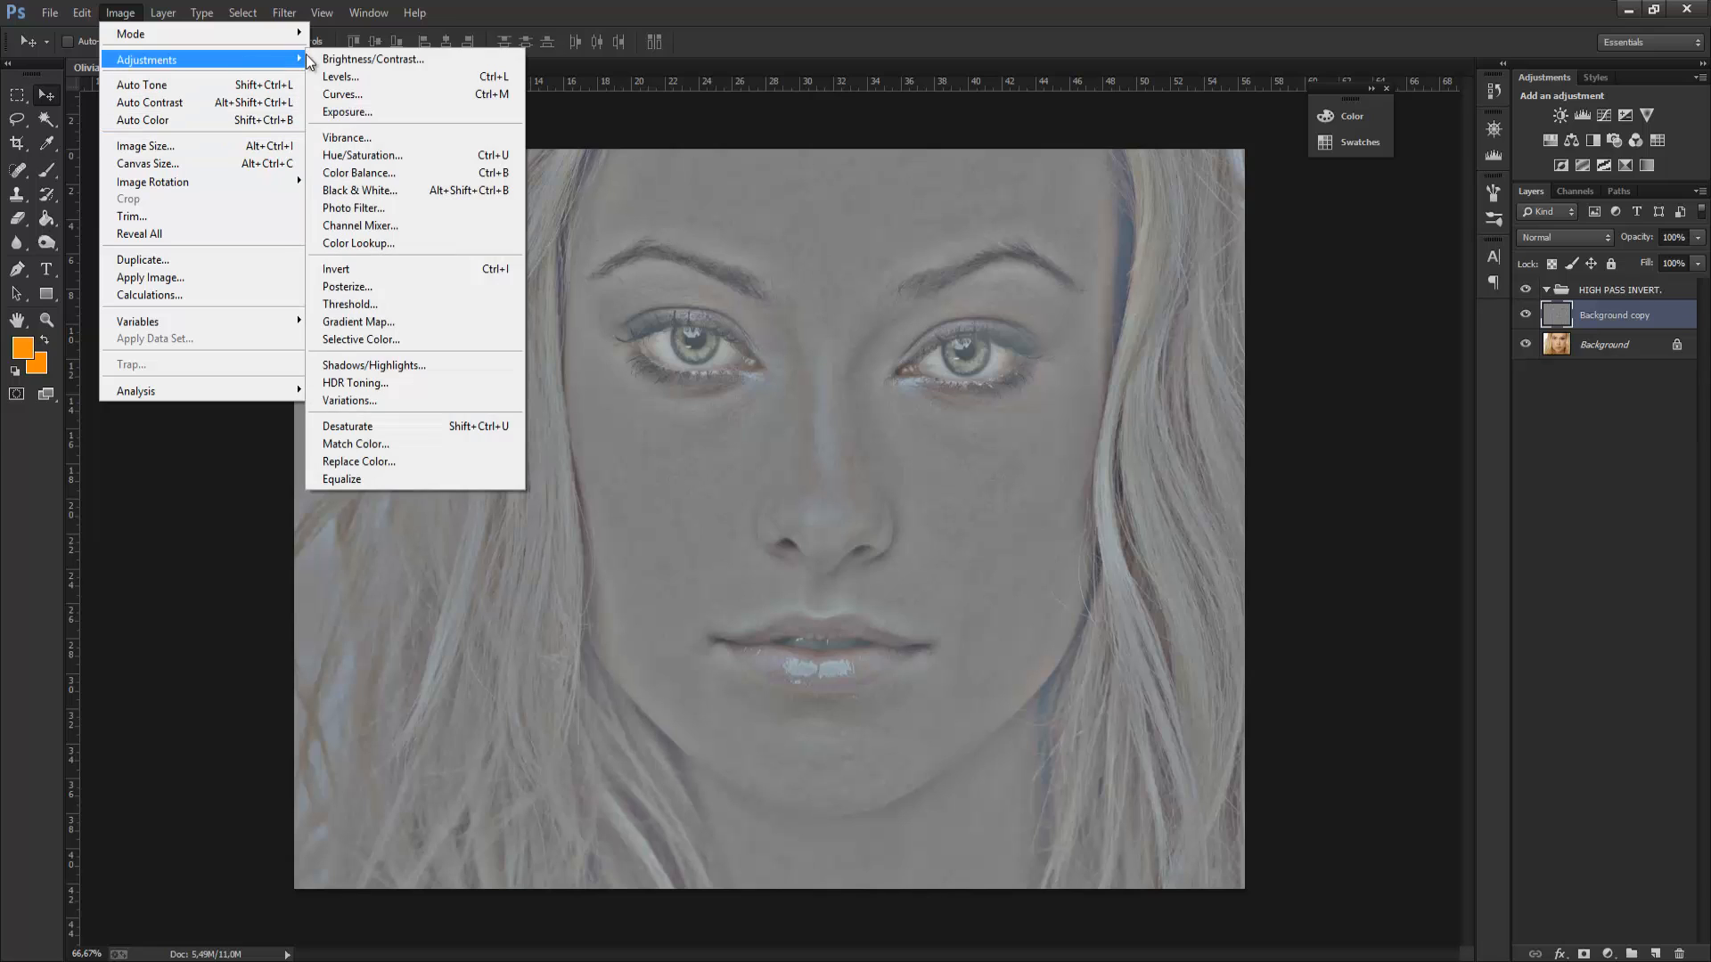
click(407, 272)
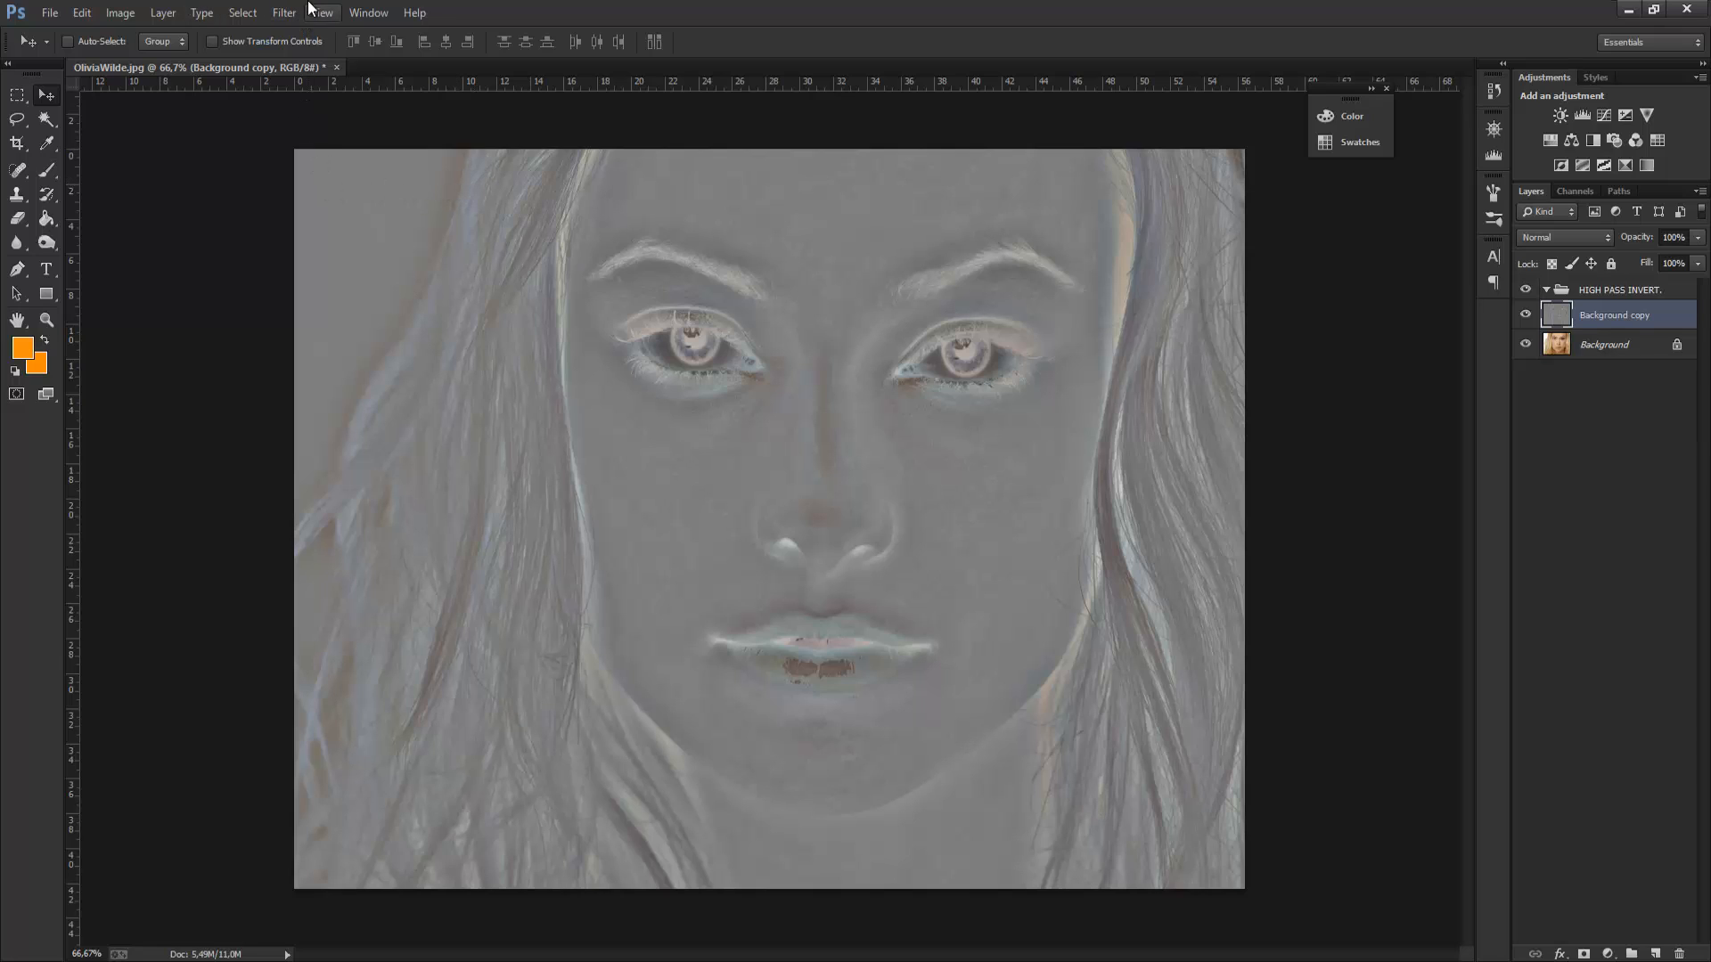
- Apply a Gaussian Blur with a radius of 7.8 pixels to the inverted Background copy layer
click(287, 13)
mouse_move(474, 214)
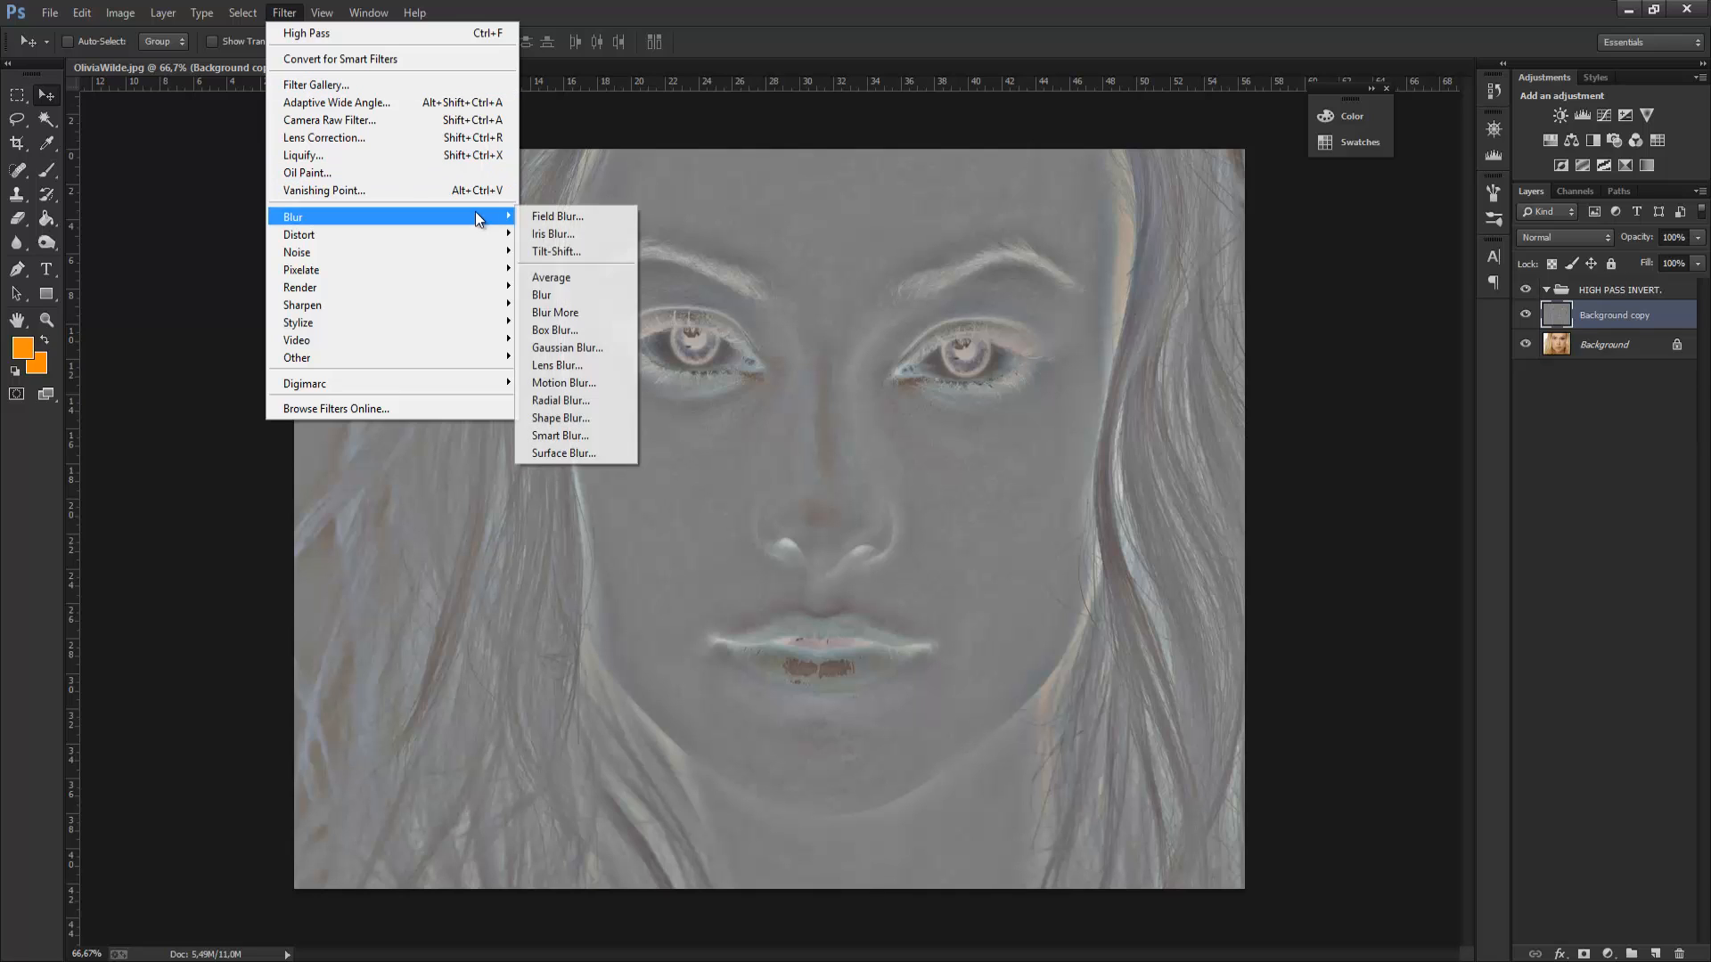
click(588, 349)
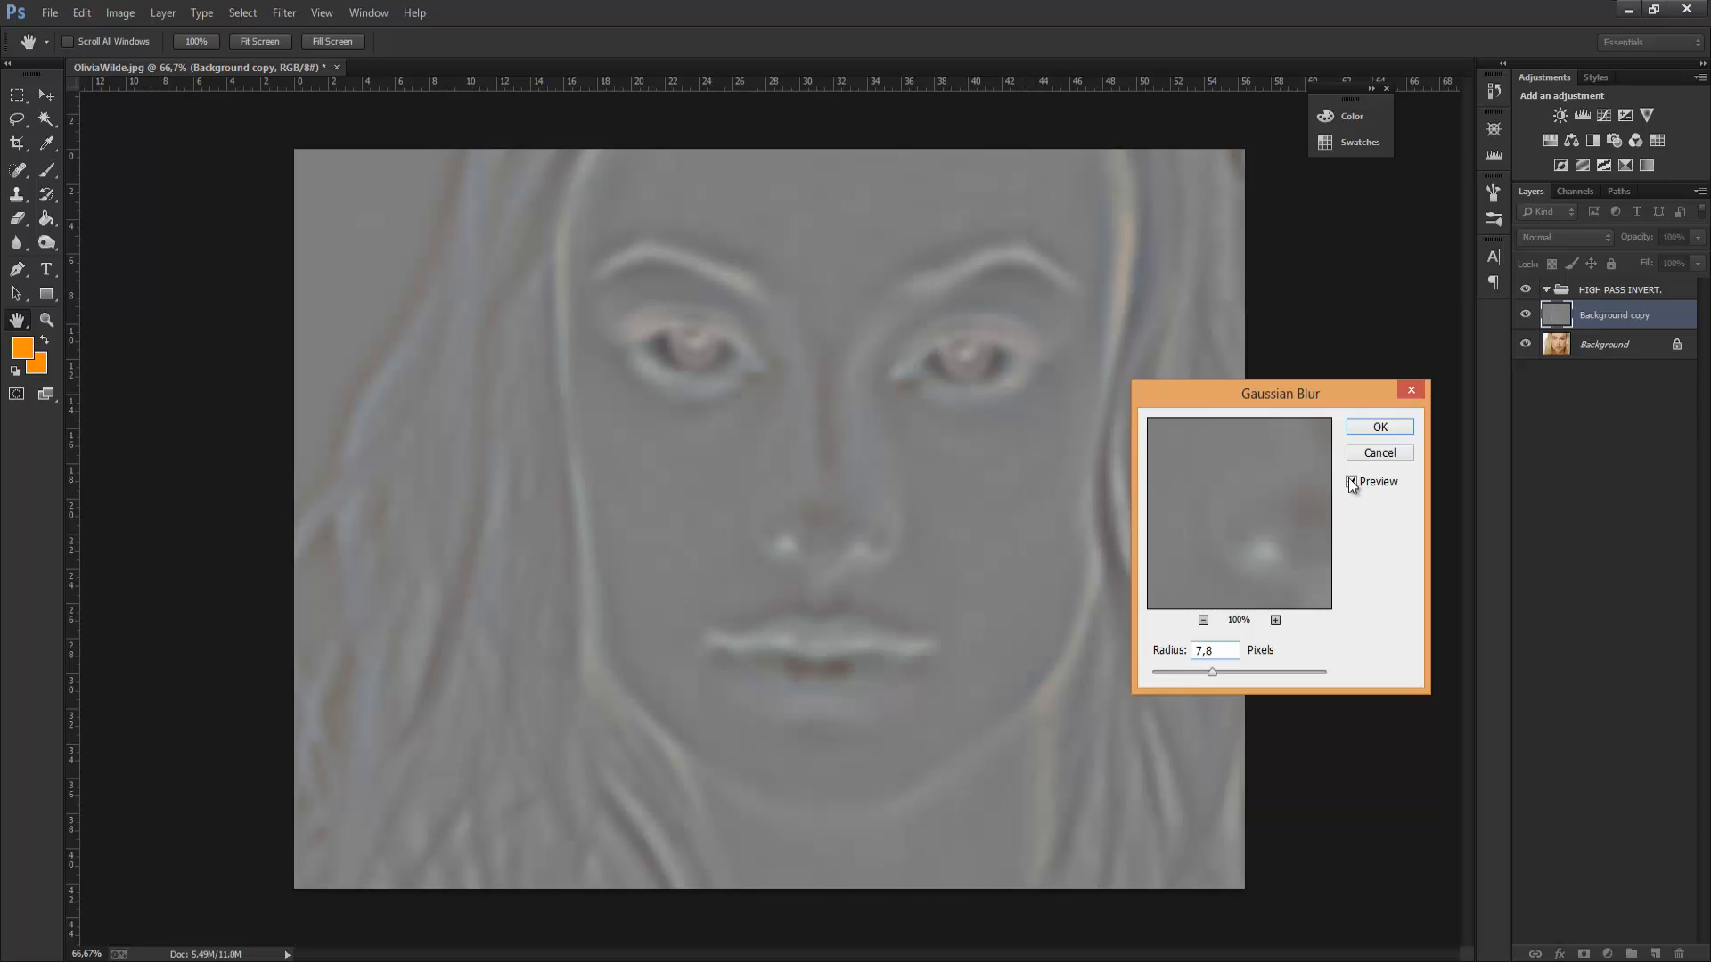
click(1397, 428)
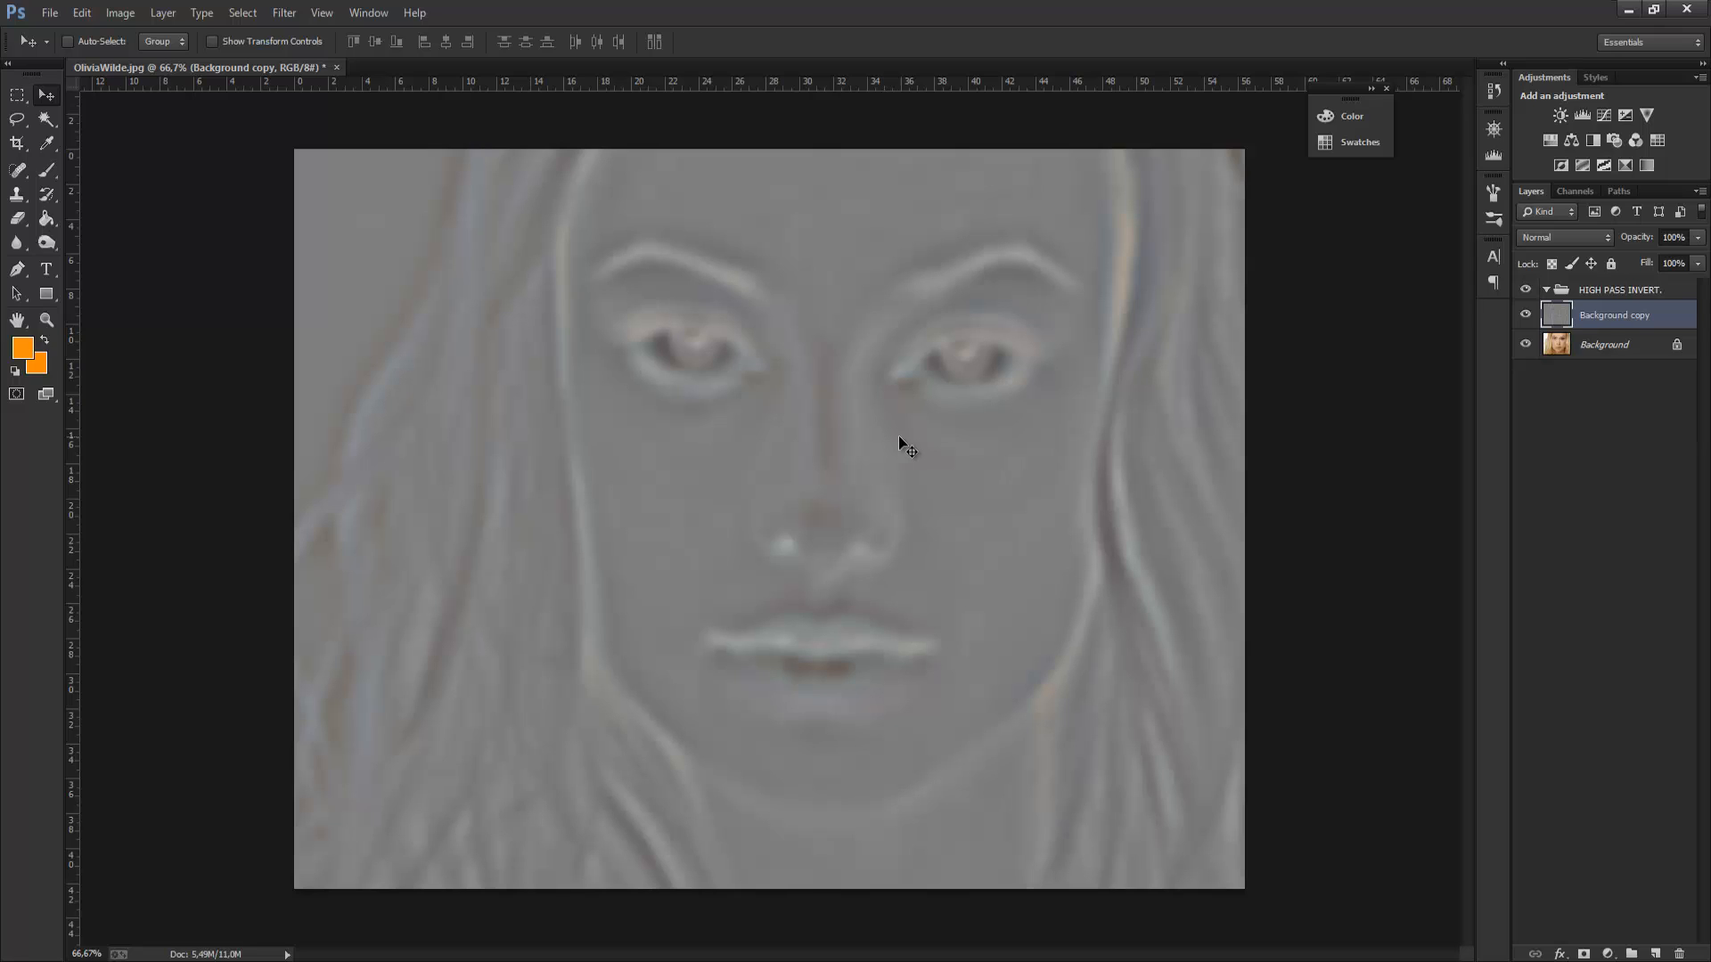
- Set the Background copy layer's blend mode to Linear Light and give it a layer mask inverted to black
click(1579, 239)
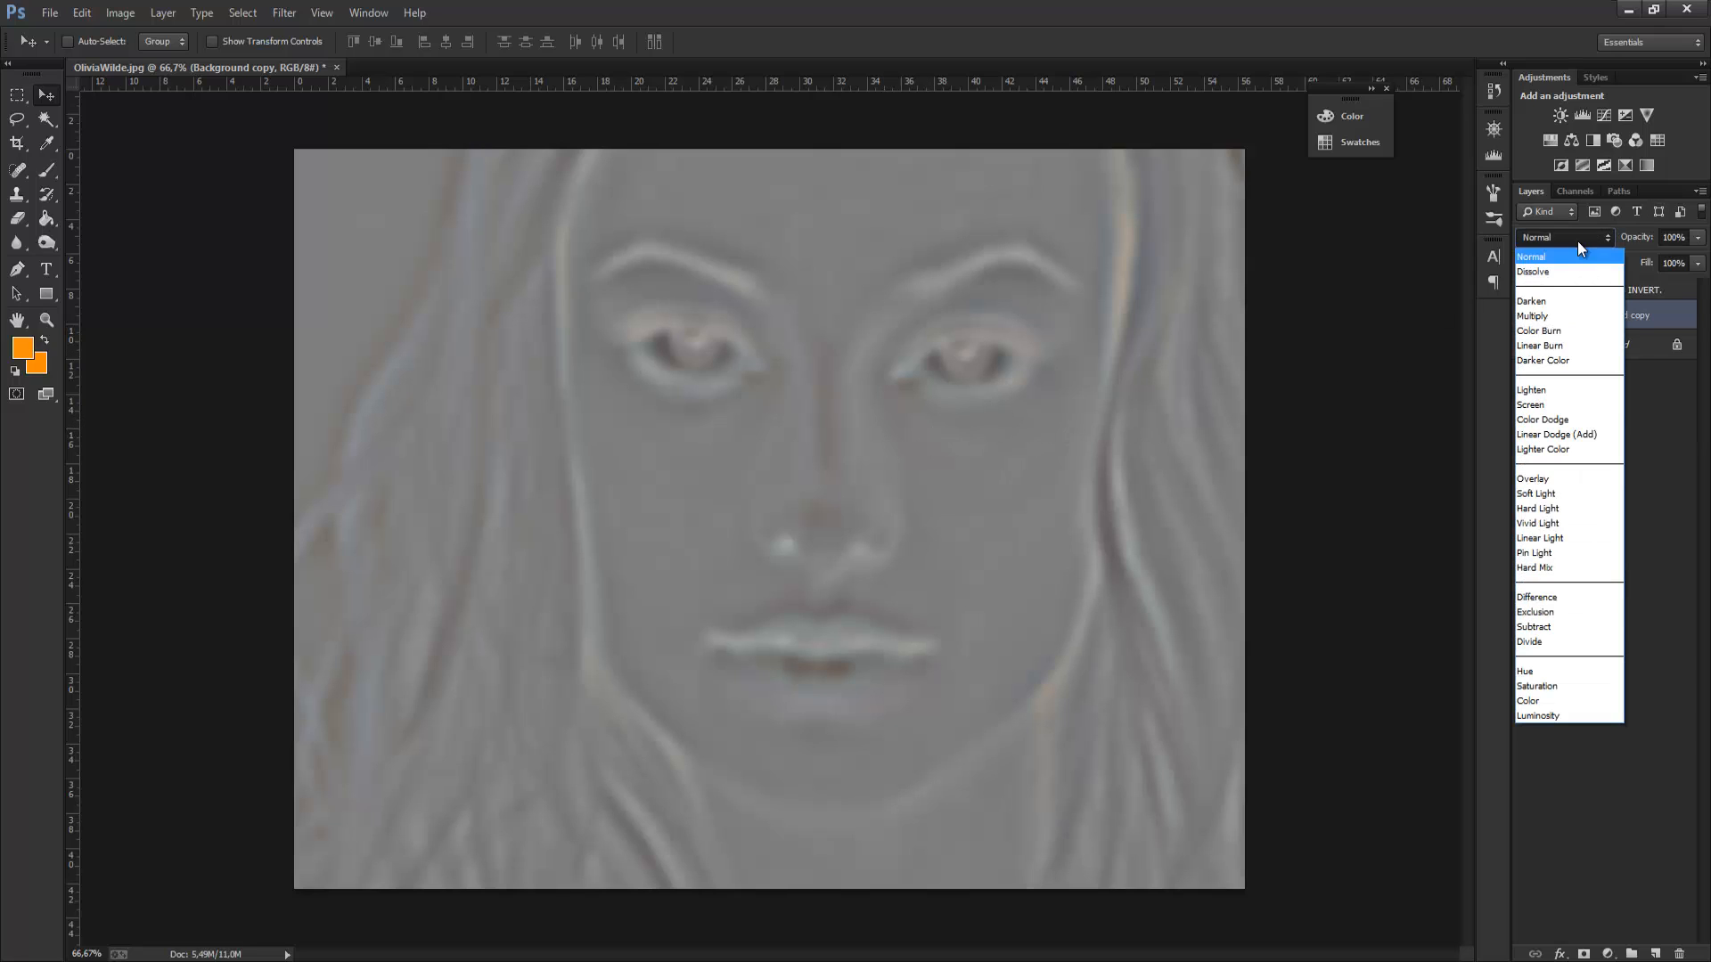
click(1557, 537)
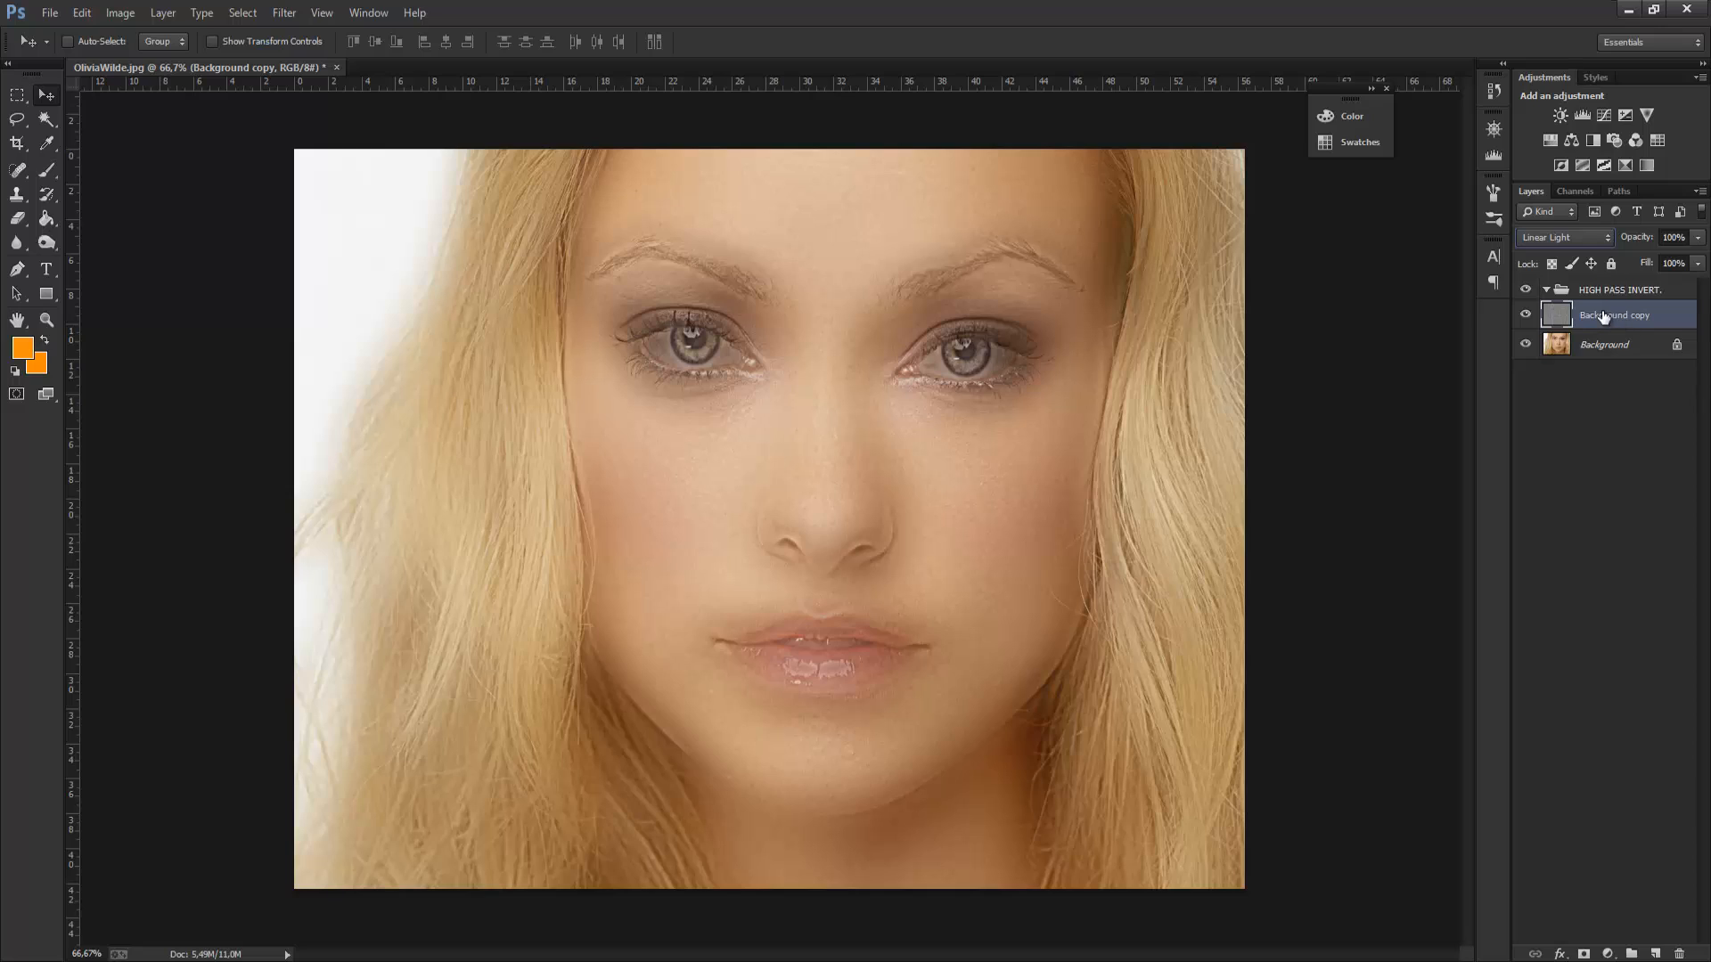
click(1583, 953)
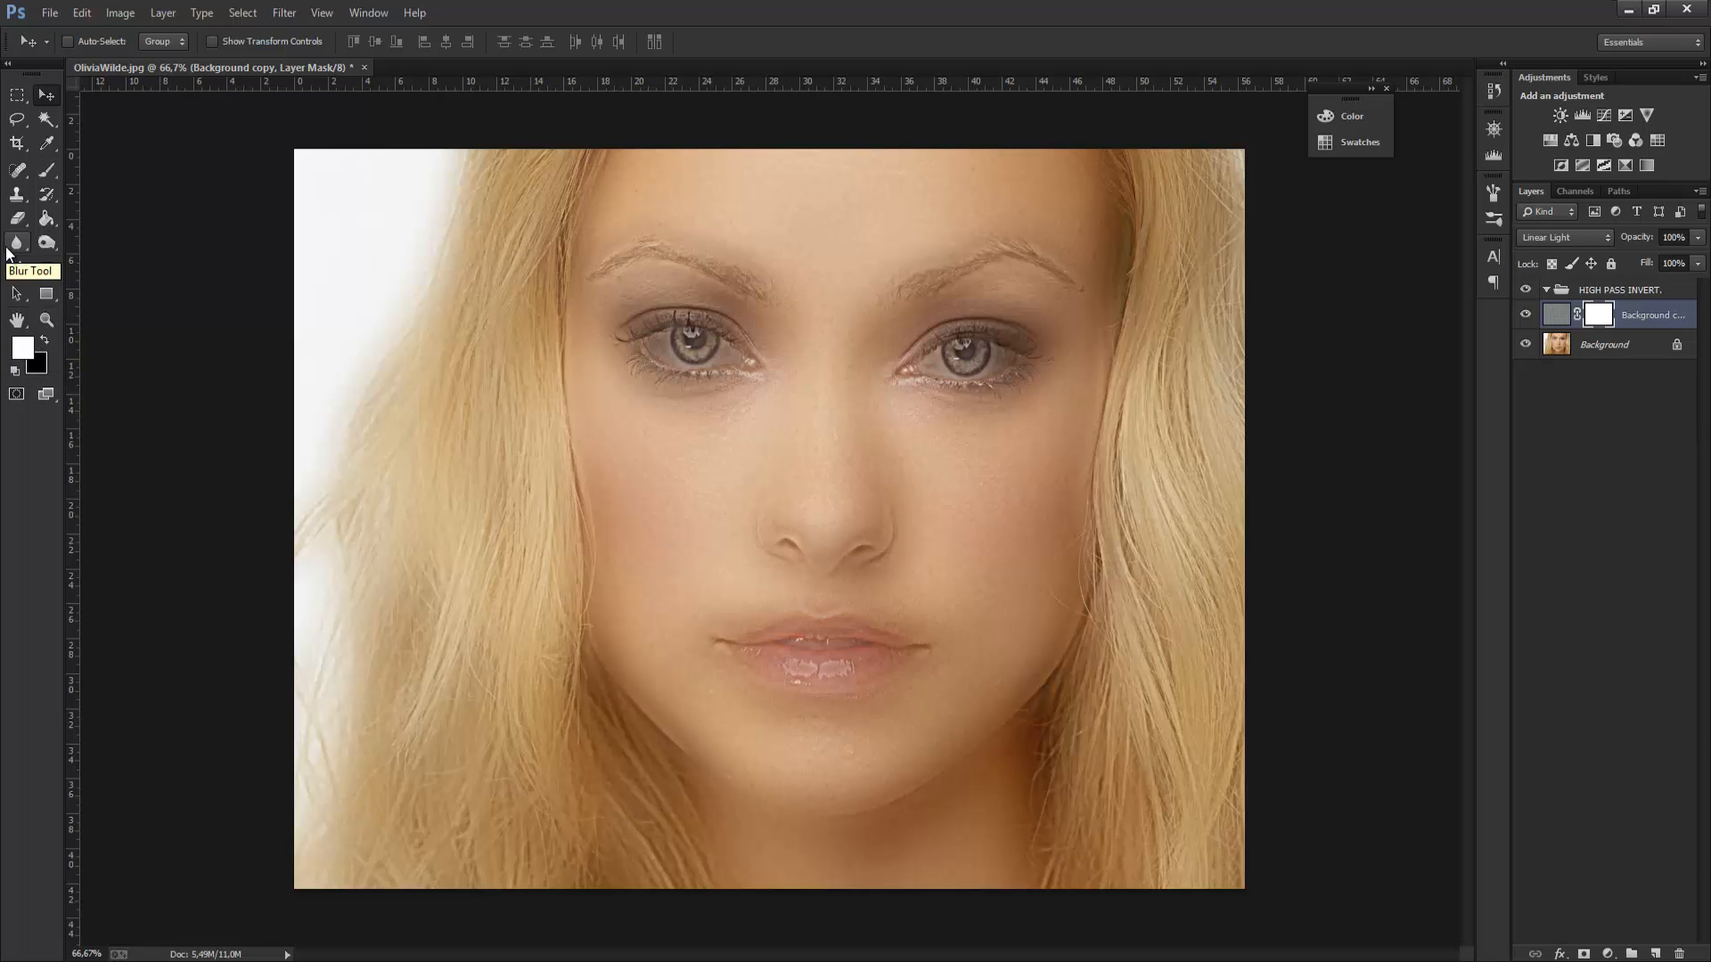
key(ctrl+i)
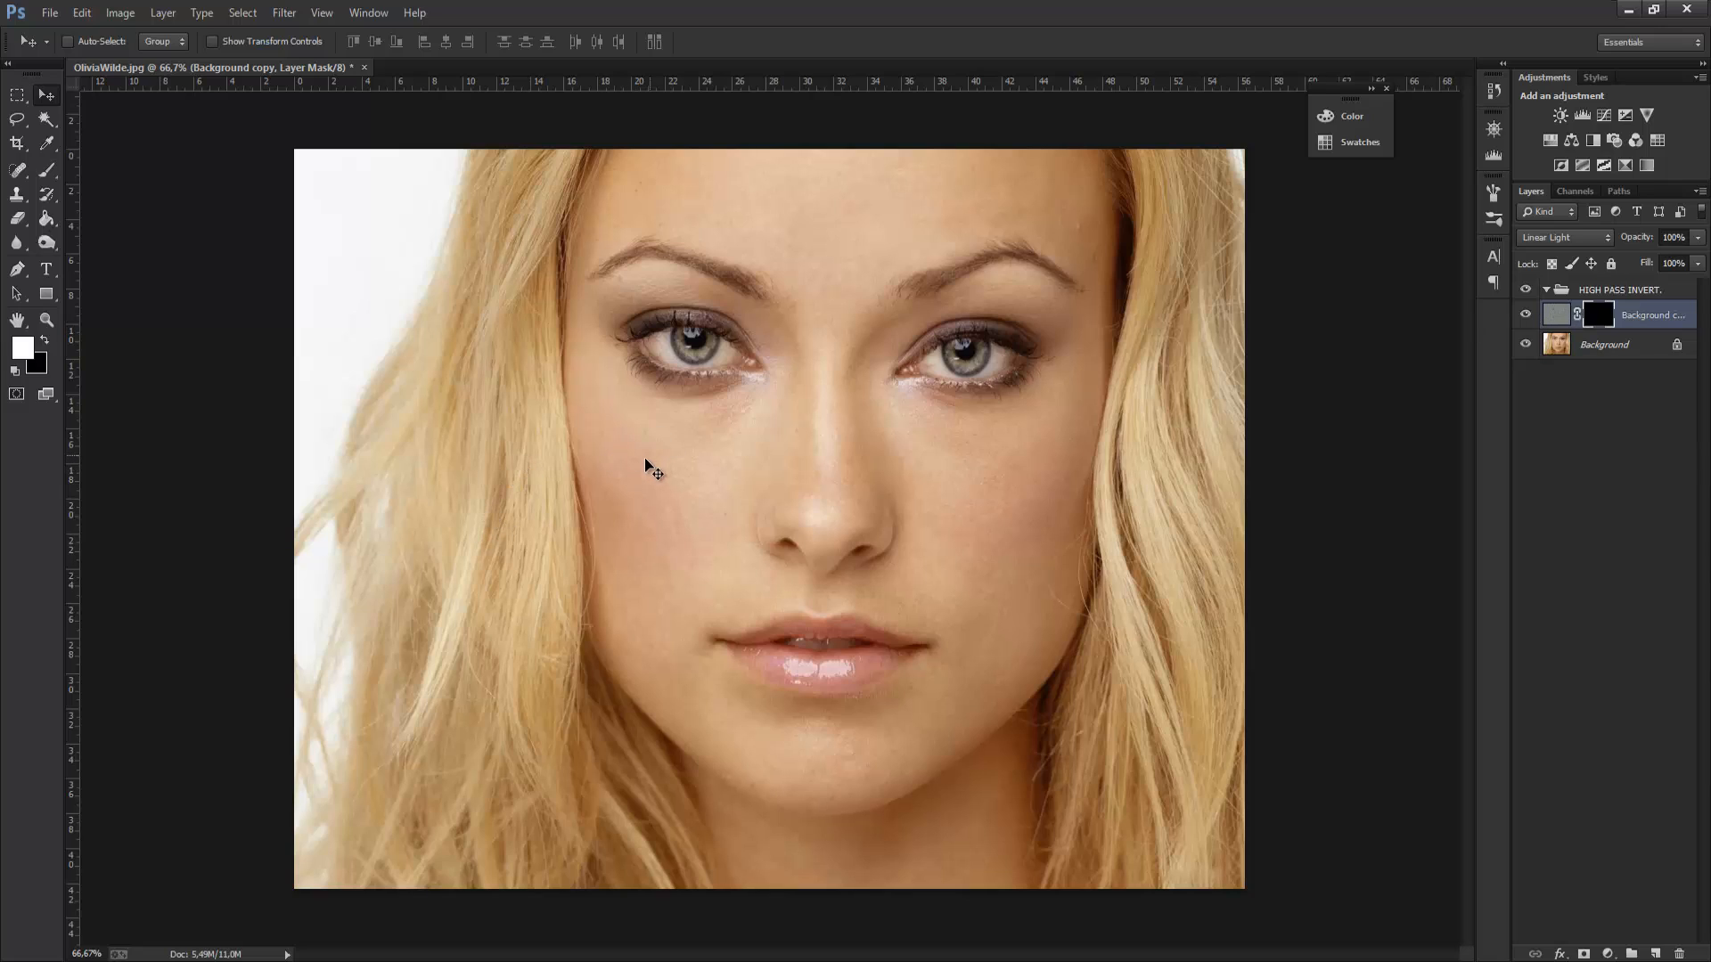
- Set up the Brush tool with a size of 83 px and a hardness of 10% for painting on the mask
click(47, 171)
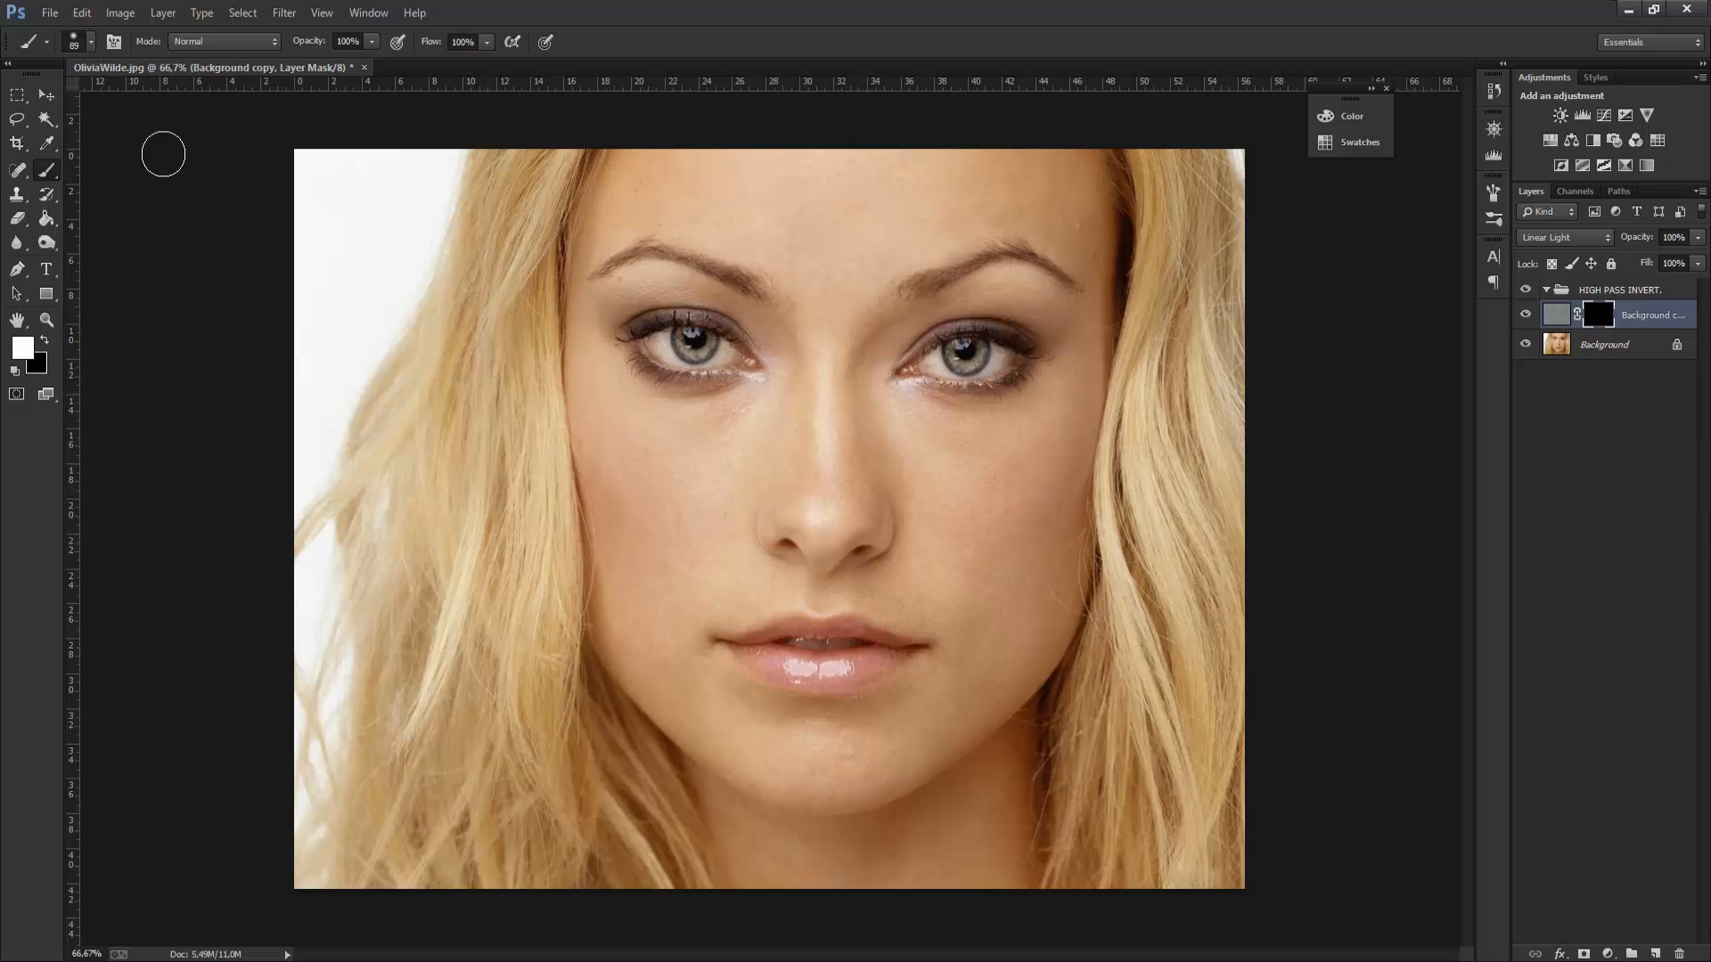
click(90, 45)
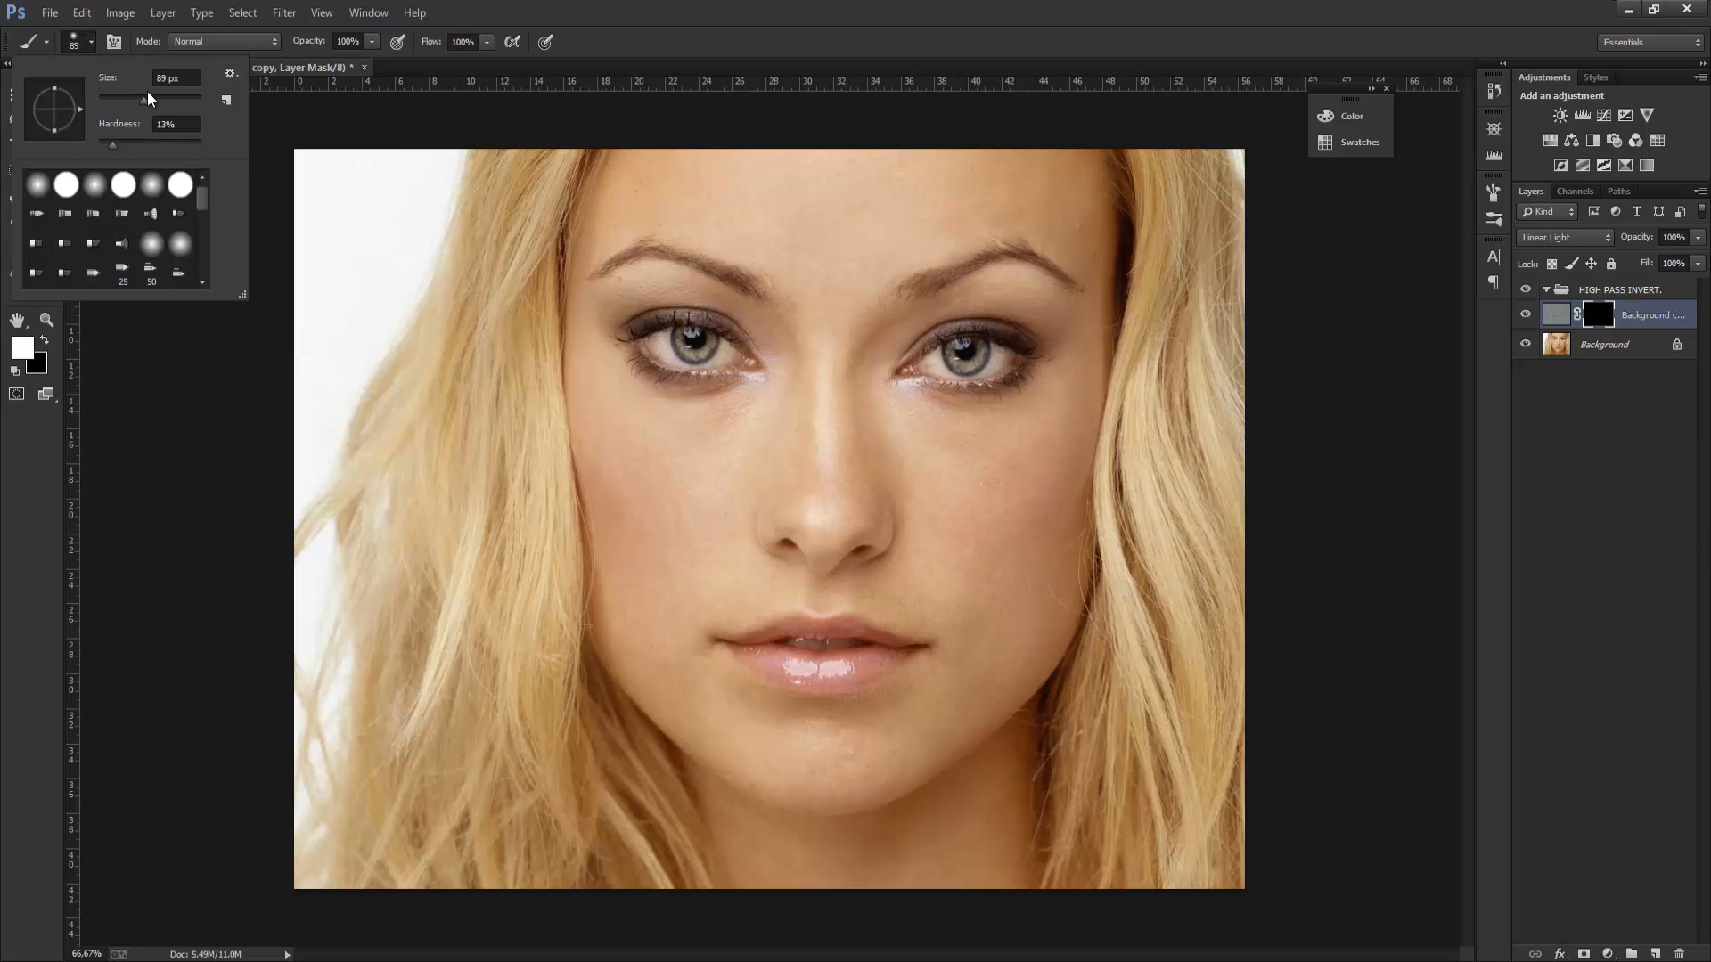
click(592, 5)
click(91, 43)
drag(147, 103, 140, 105)
key(Return)
key(Return)
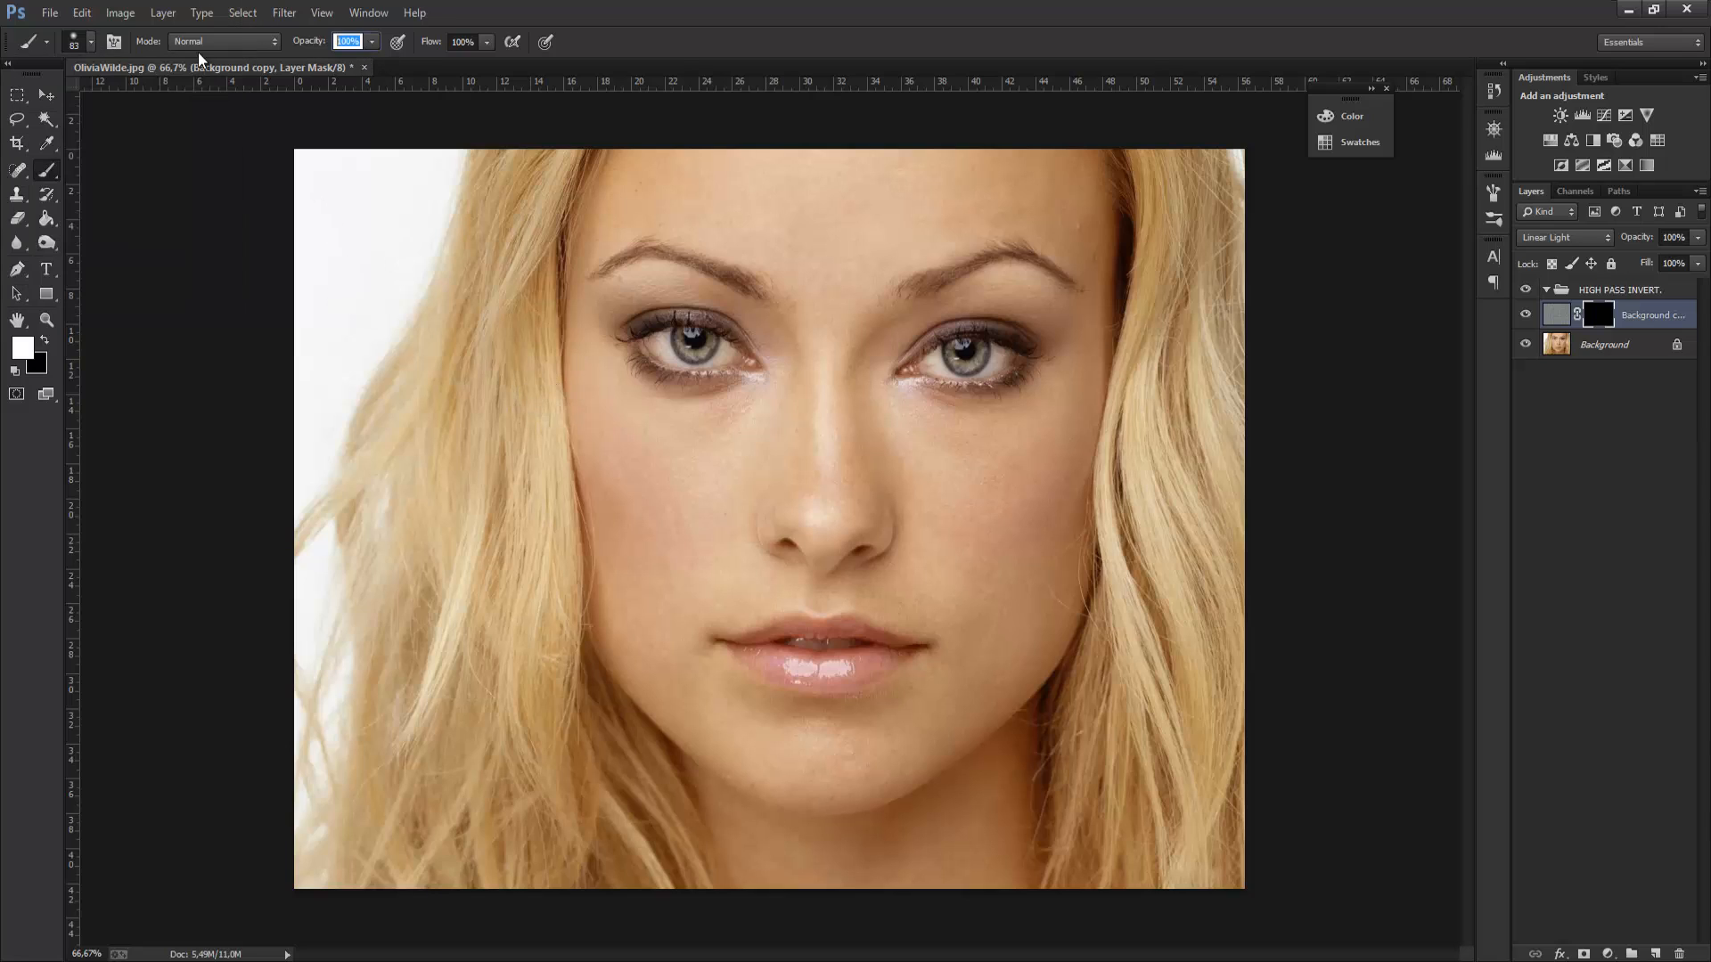
click(84, 39)
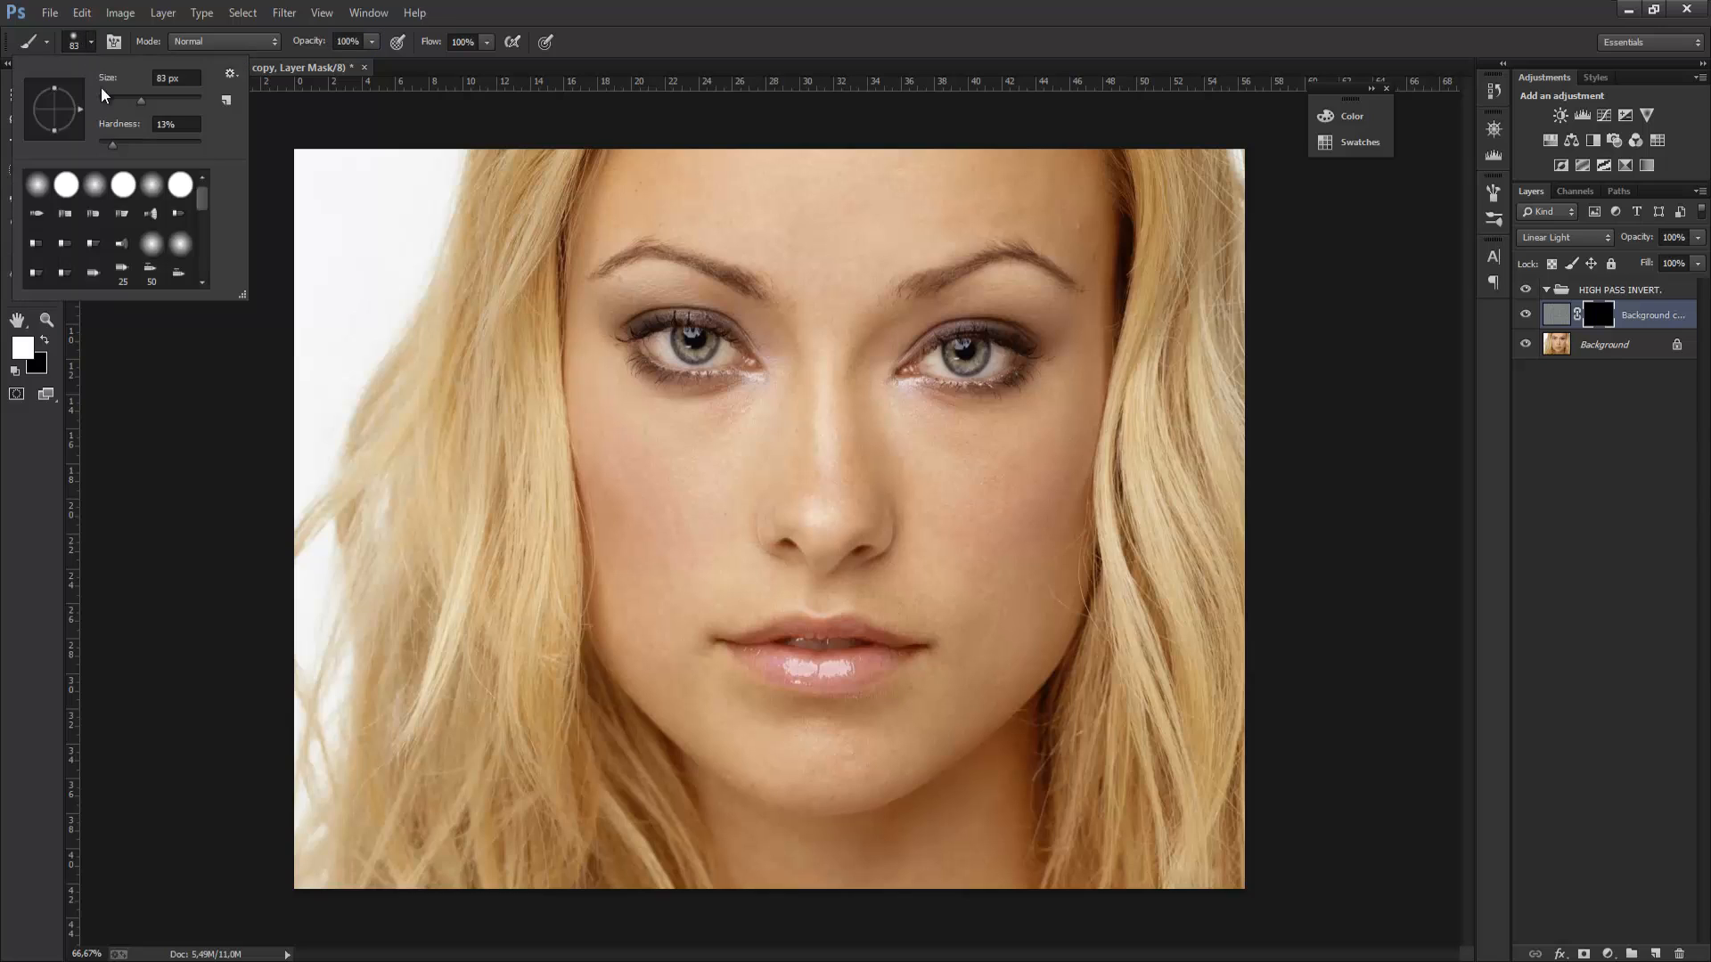
click(181, 128)
text(10)
key(Return)
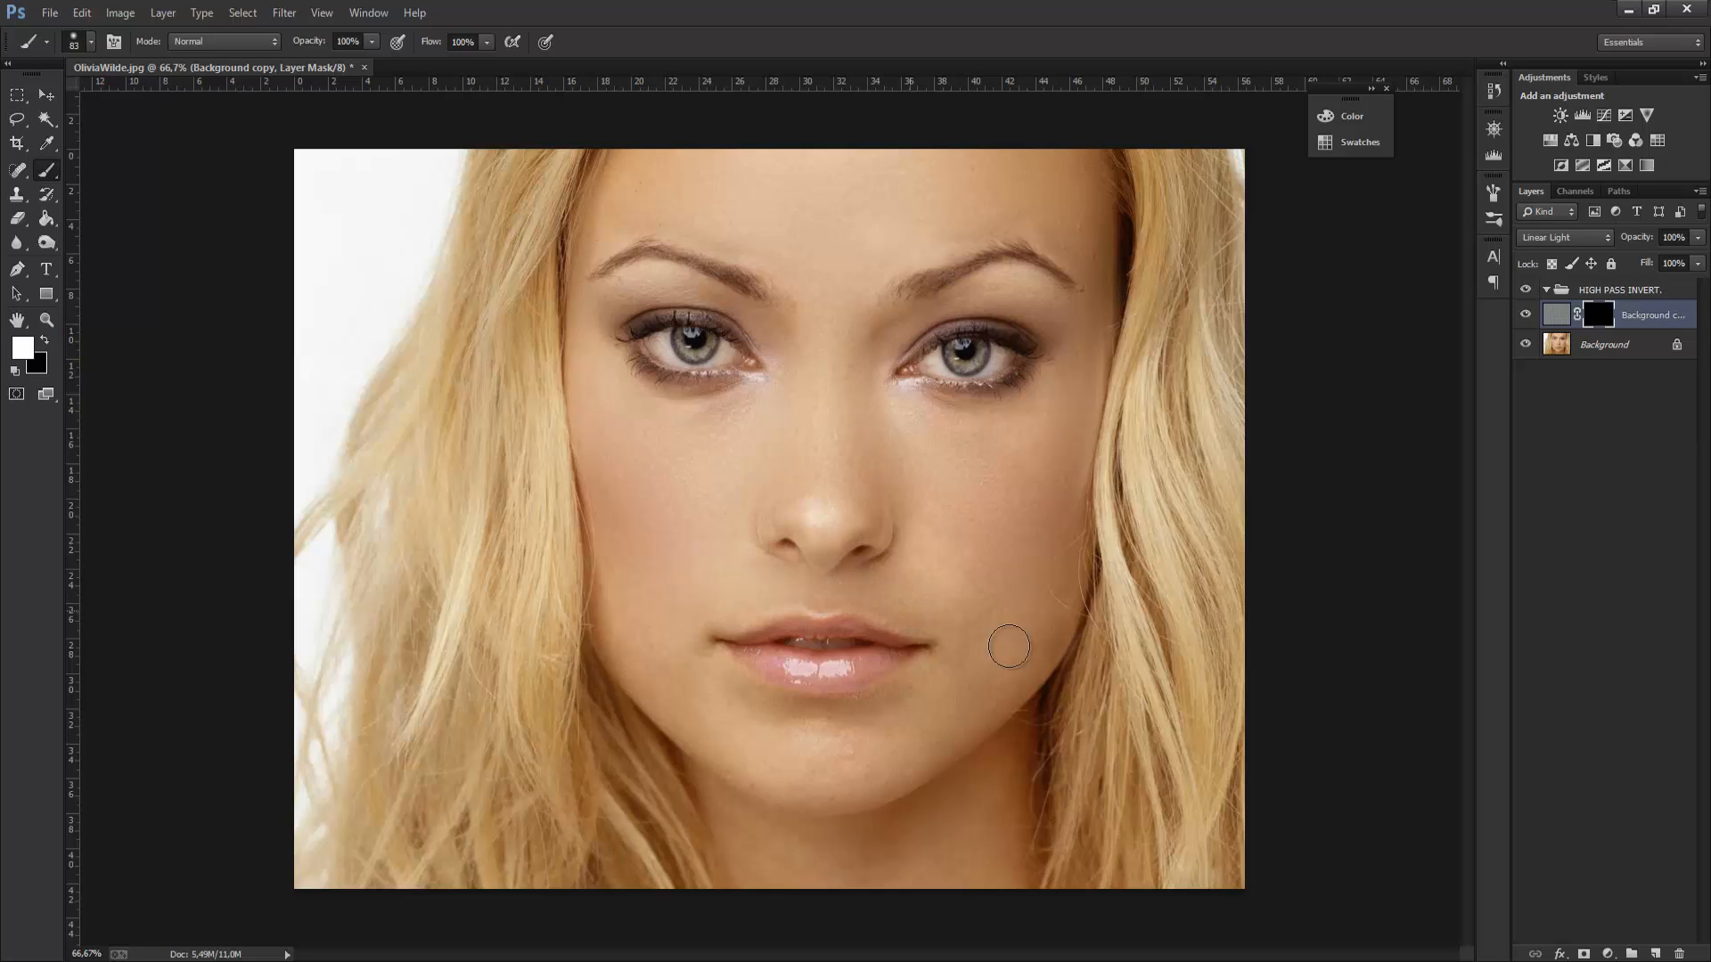
- Paint white on the layer mask over the cheeks, jaw and chin, and undo the last few strokes
drag(1014, 660, 867, 748)
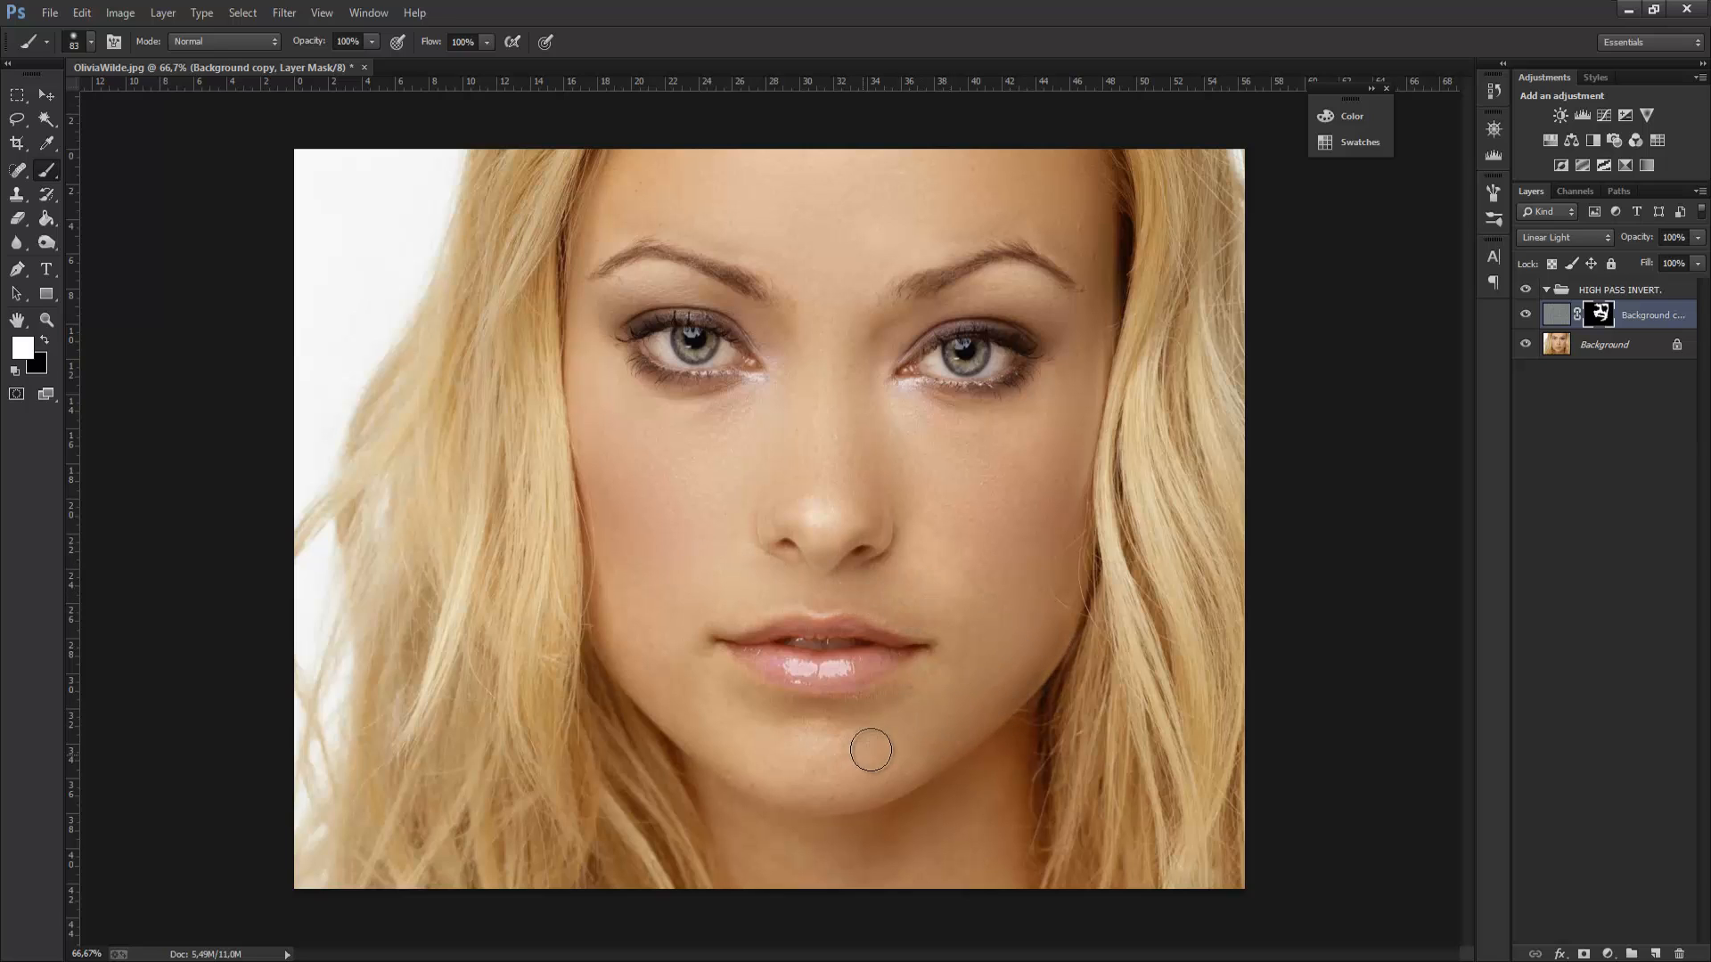
mouse_move(693, 720)
mouse_down()
mouse_move(623, 583)
mouse_move(621, 630)
mouse_move(616, 490)
mouse_move(692, 491)
mouse_move(703, 576)
mouse_move(730, 533)
mouse_move(749, 583)
mouse_move(778, 594)
mouse_move(876, 595)
mouse_move(897, 511)
mouse_move(809, 524)
mouse_move(778, 509)
mouse_move(888, 509)
mouse_move(824, 388)
mouse_move(821, 292)
mouse_move(763, 245)
mouse_move(629, 203)
mouse_move(652, 171)
mouse_move(618, 211)
mouse_move(656, 175)
mouse_move(846, 174)
mouse_move(1012, 181)
mouse_move(1057, 220)
mouse_move(1093, 177)
mouse_move(835, 276)
mouse_move(803, 361)
mouse_move(904, 460)
mouse_move(890, 441)
mouse_move(675, 450)
mouse_move(602, 421)
mouse_move(602, 393)
mouse_move(721, 434)
mouse_move(755, 410)
mouse_move(993, 427)
mouse_move(1031, 419)
mouse_move(1067, 369)
mouse_move(1000, 646)
mouse_move(847, 614)
mouse_move(766, 536)
mouse_move(787, 508)
mouse_move(1111, 534)
mouse_move(1082, 503)
mouse_move(1070, 550)
mouse_up()
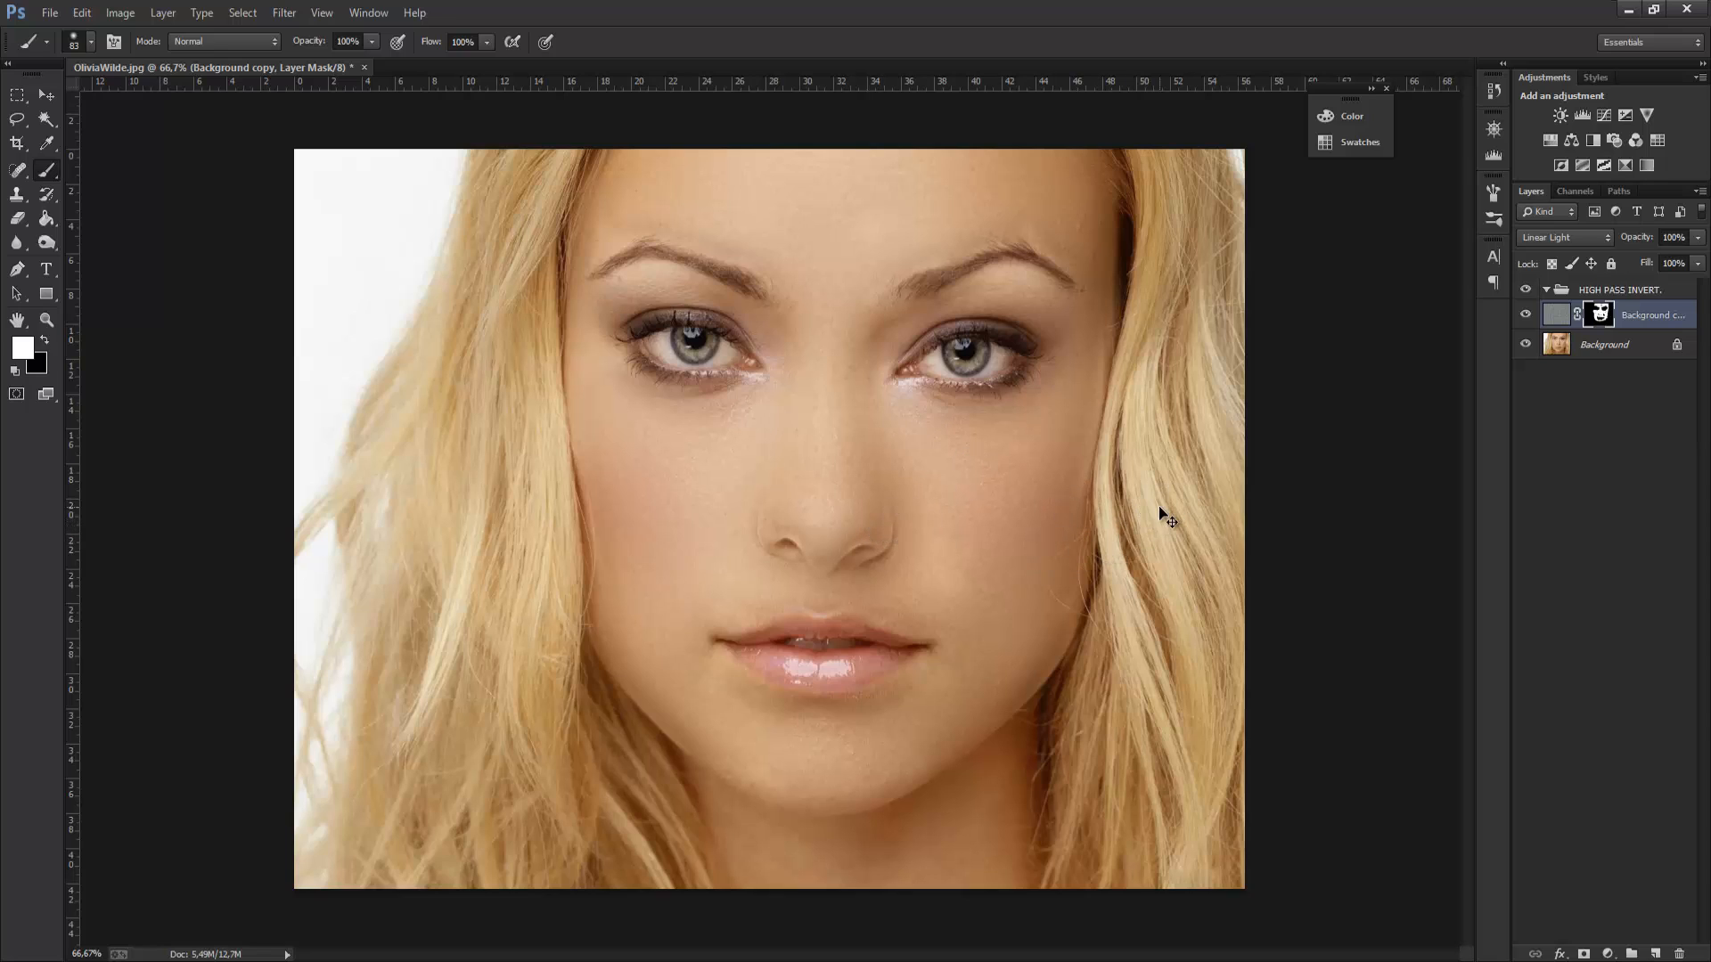
key(ctrl+alt+z)
key(ctrl+alt+z)
key(ctrl+alt+z)
key(ctrl+alt+z)
key(ctrl+alt+z)
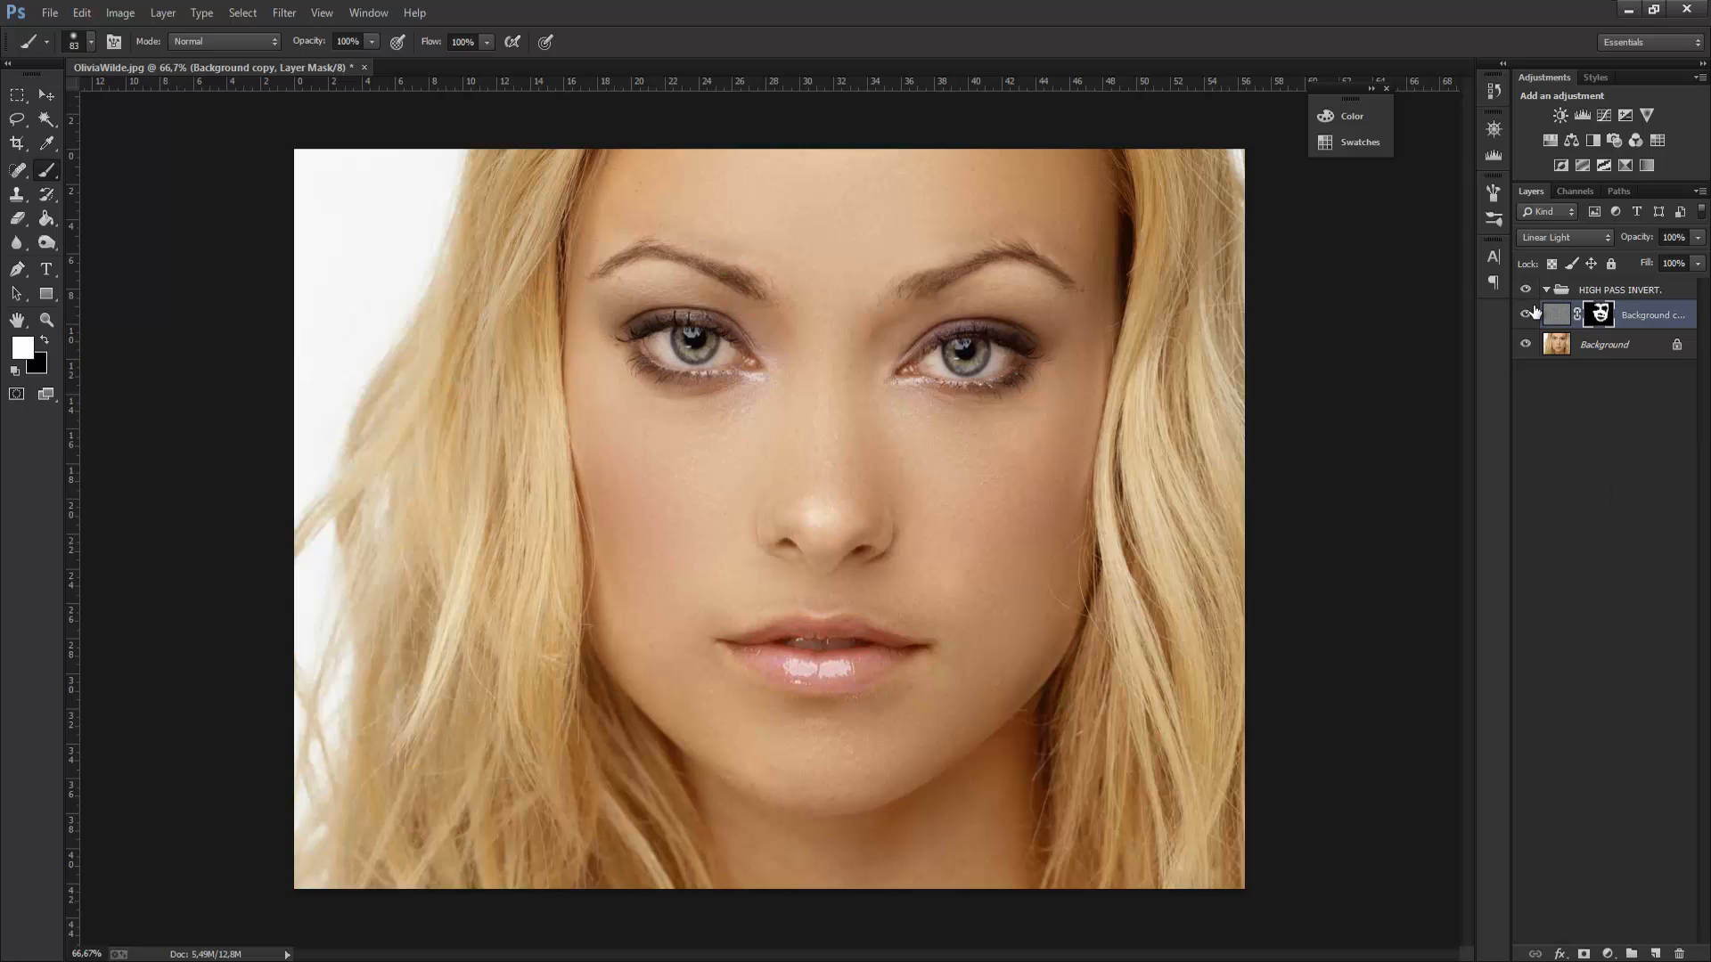
- Compare the smoothed skin with the original by repeatedly hiding and showing the masked Background copy layer
click(1527, 315)
click(1527, 314)
click(1527, 314)
click(1527, 315)
click(1540, 299)
double_click(1534, 292)
click(1556, 281)
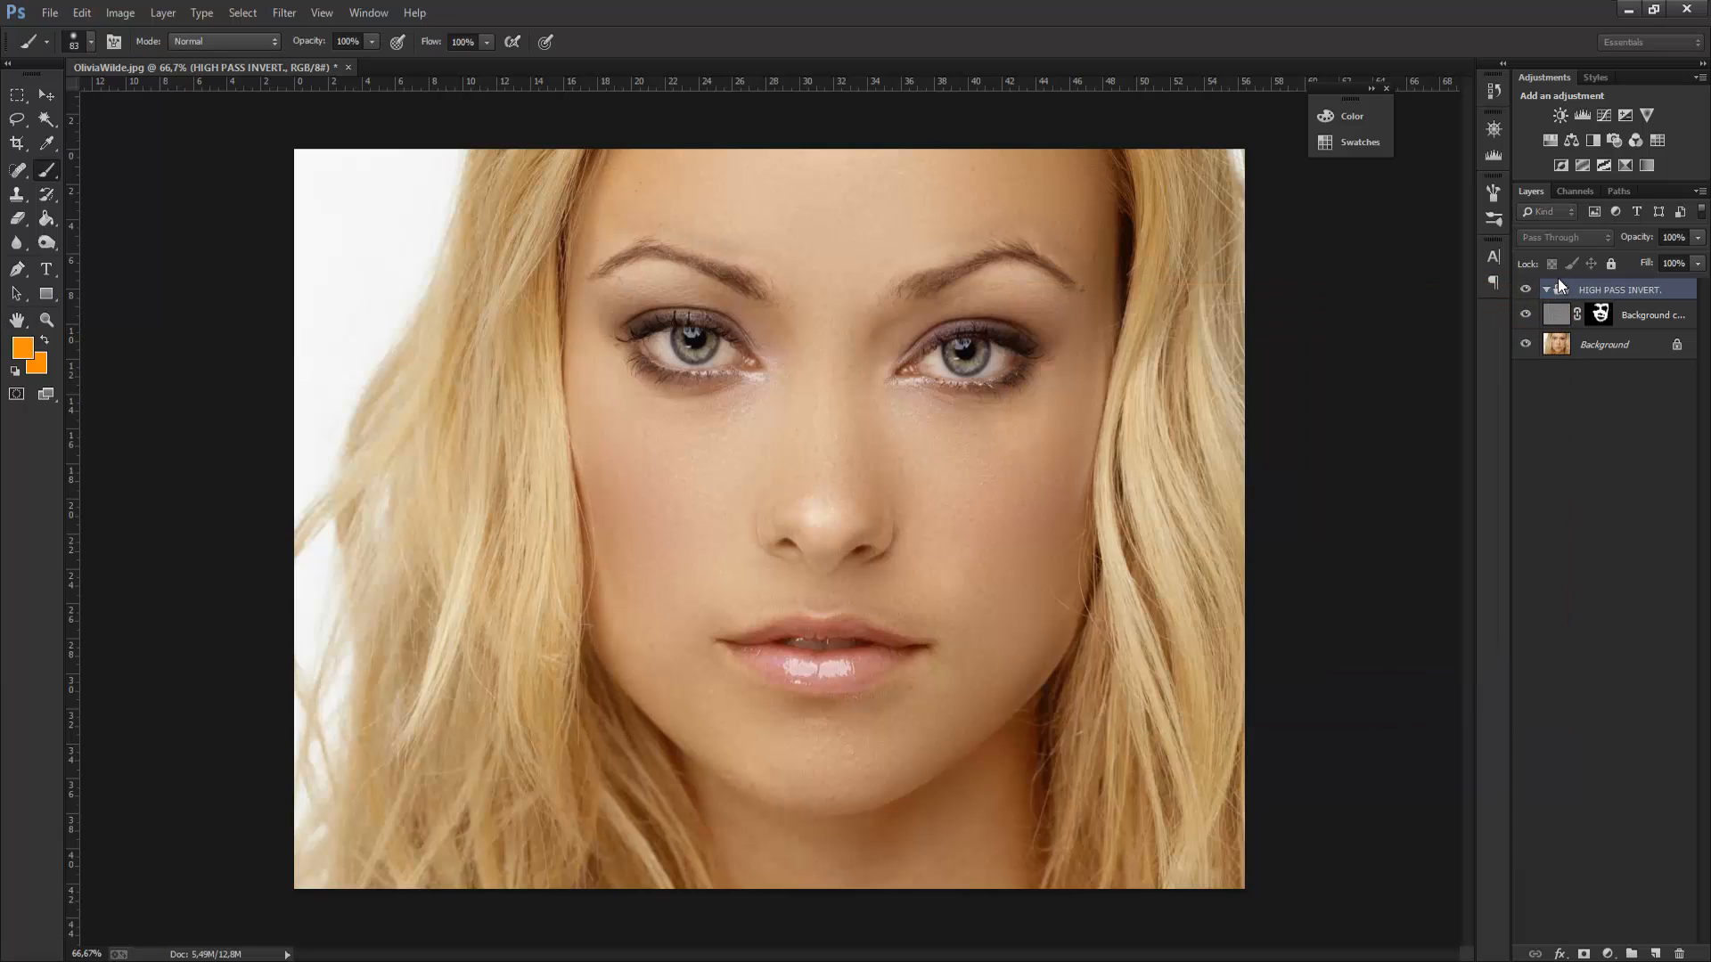
click(1528, 315)
click(1527, 315)
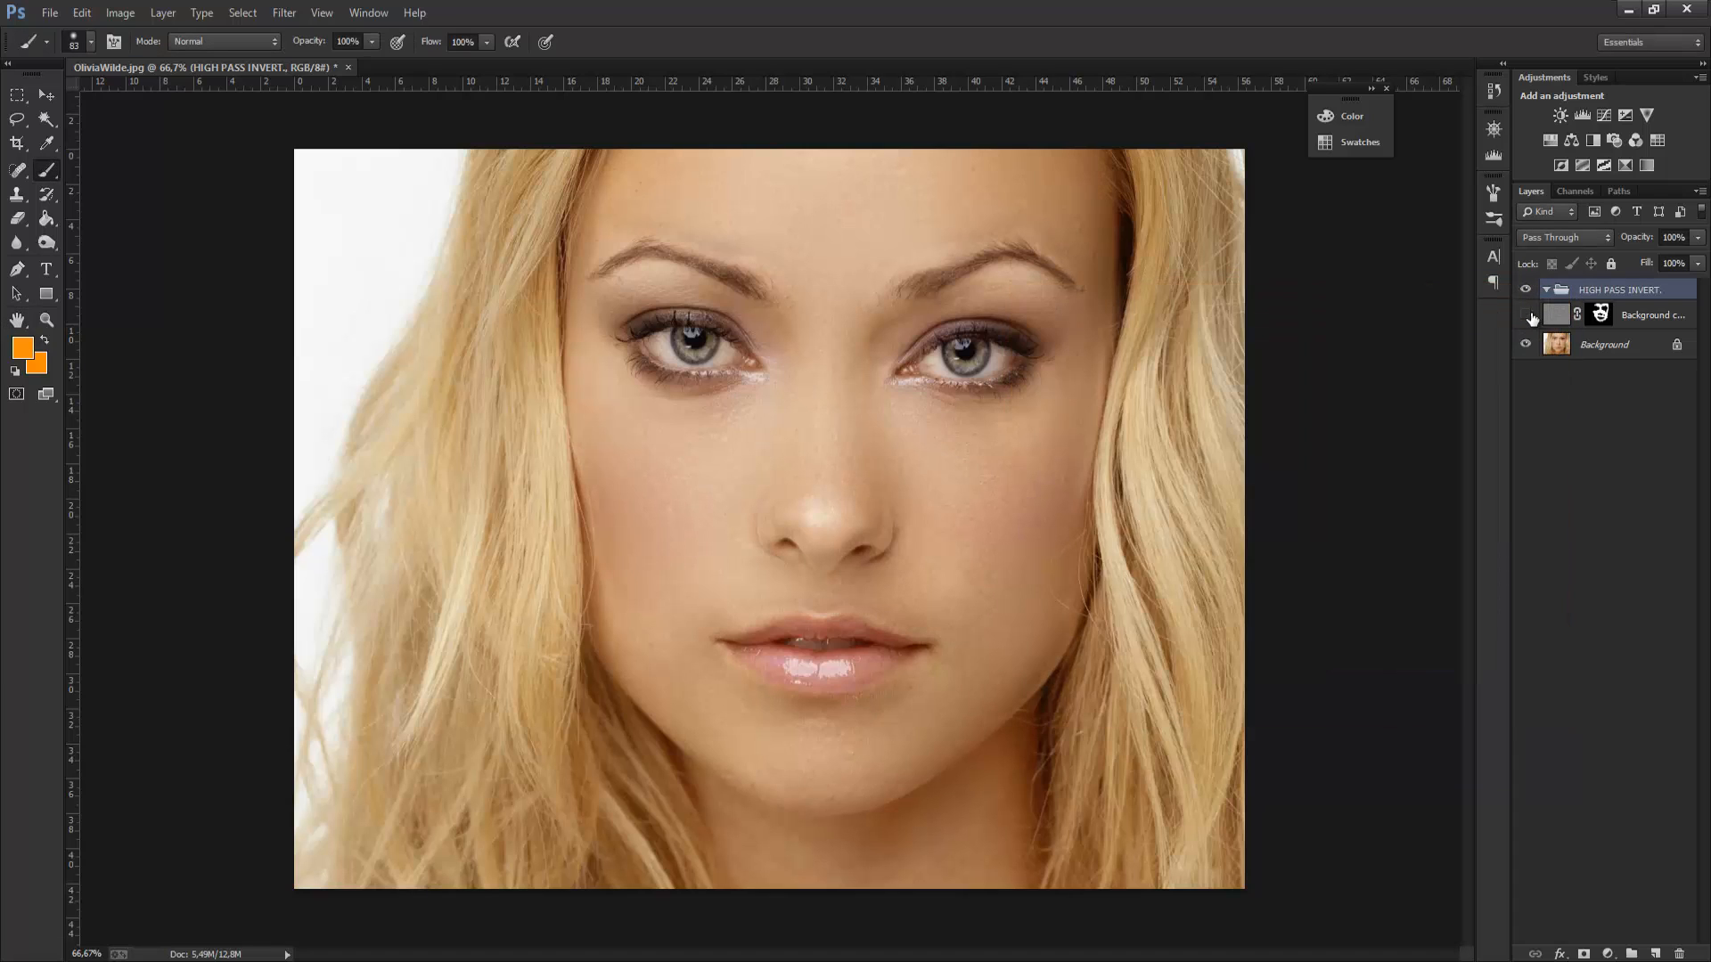
click(1527, 315)
click(1528, 315)
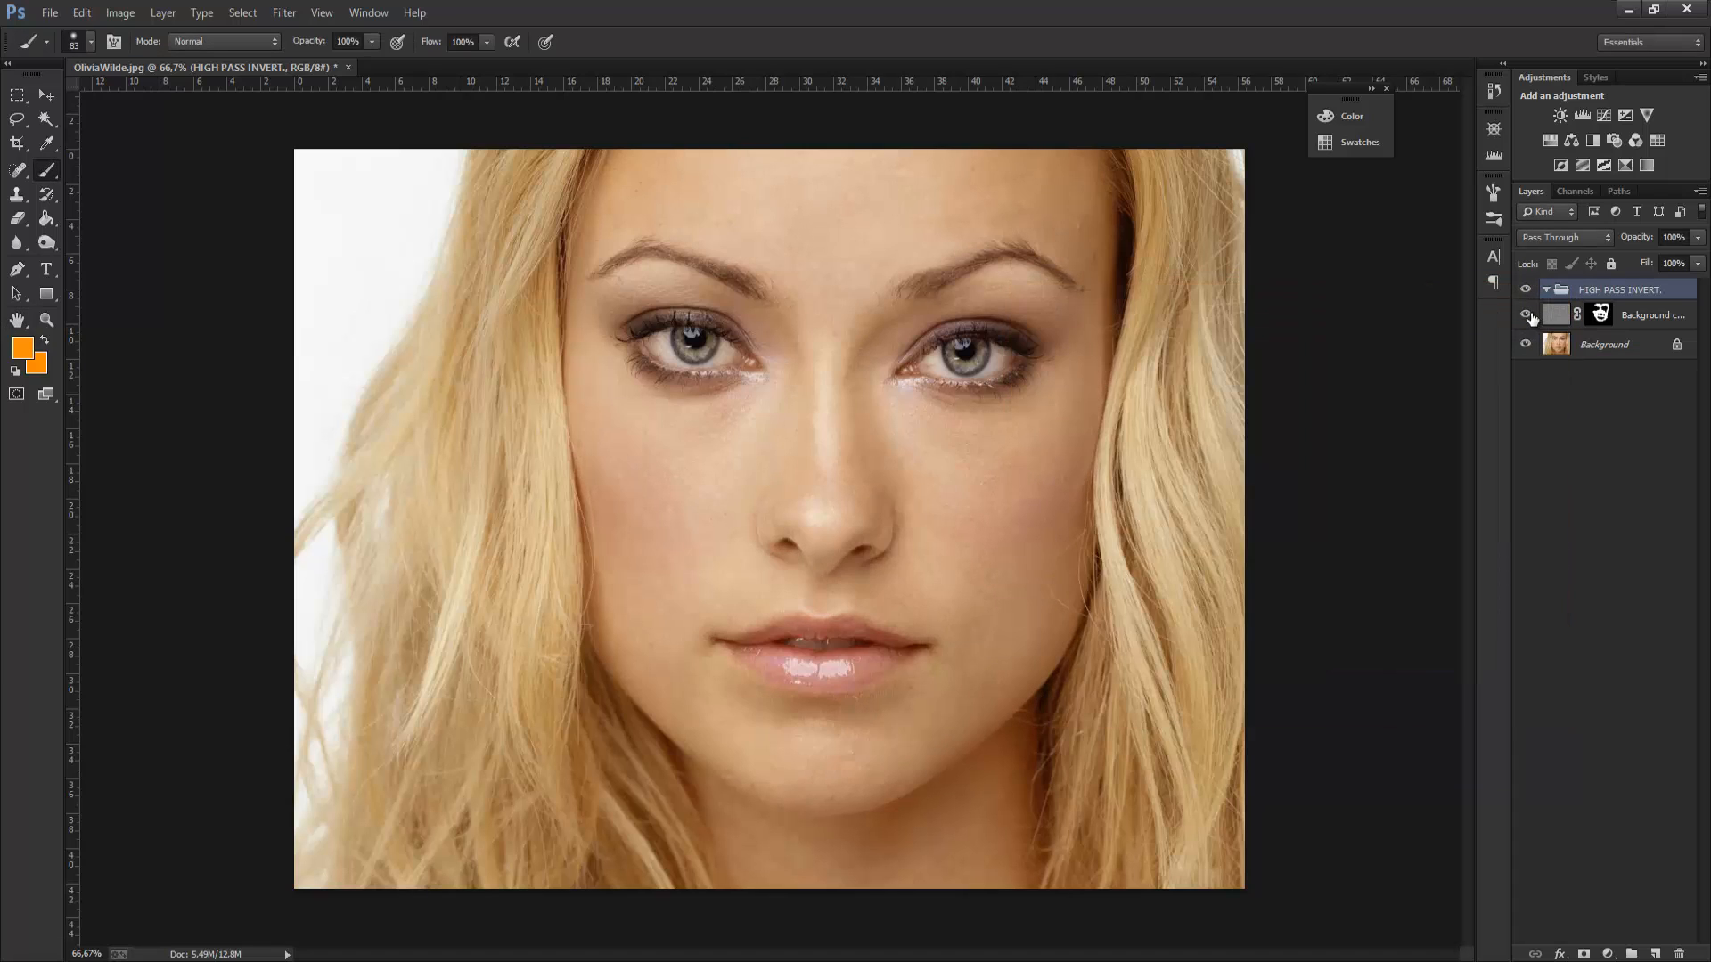
click(1527, 316)
click(1527, 315)
click(1527, 316)
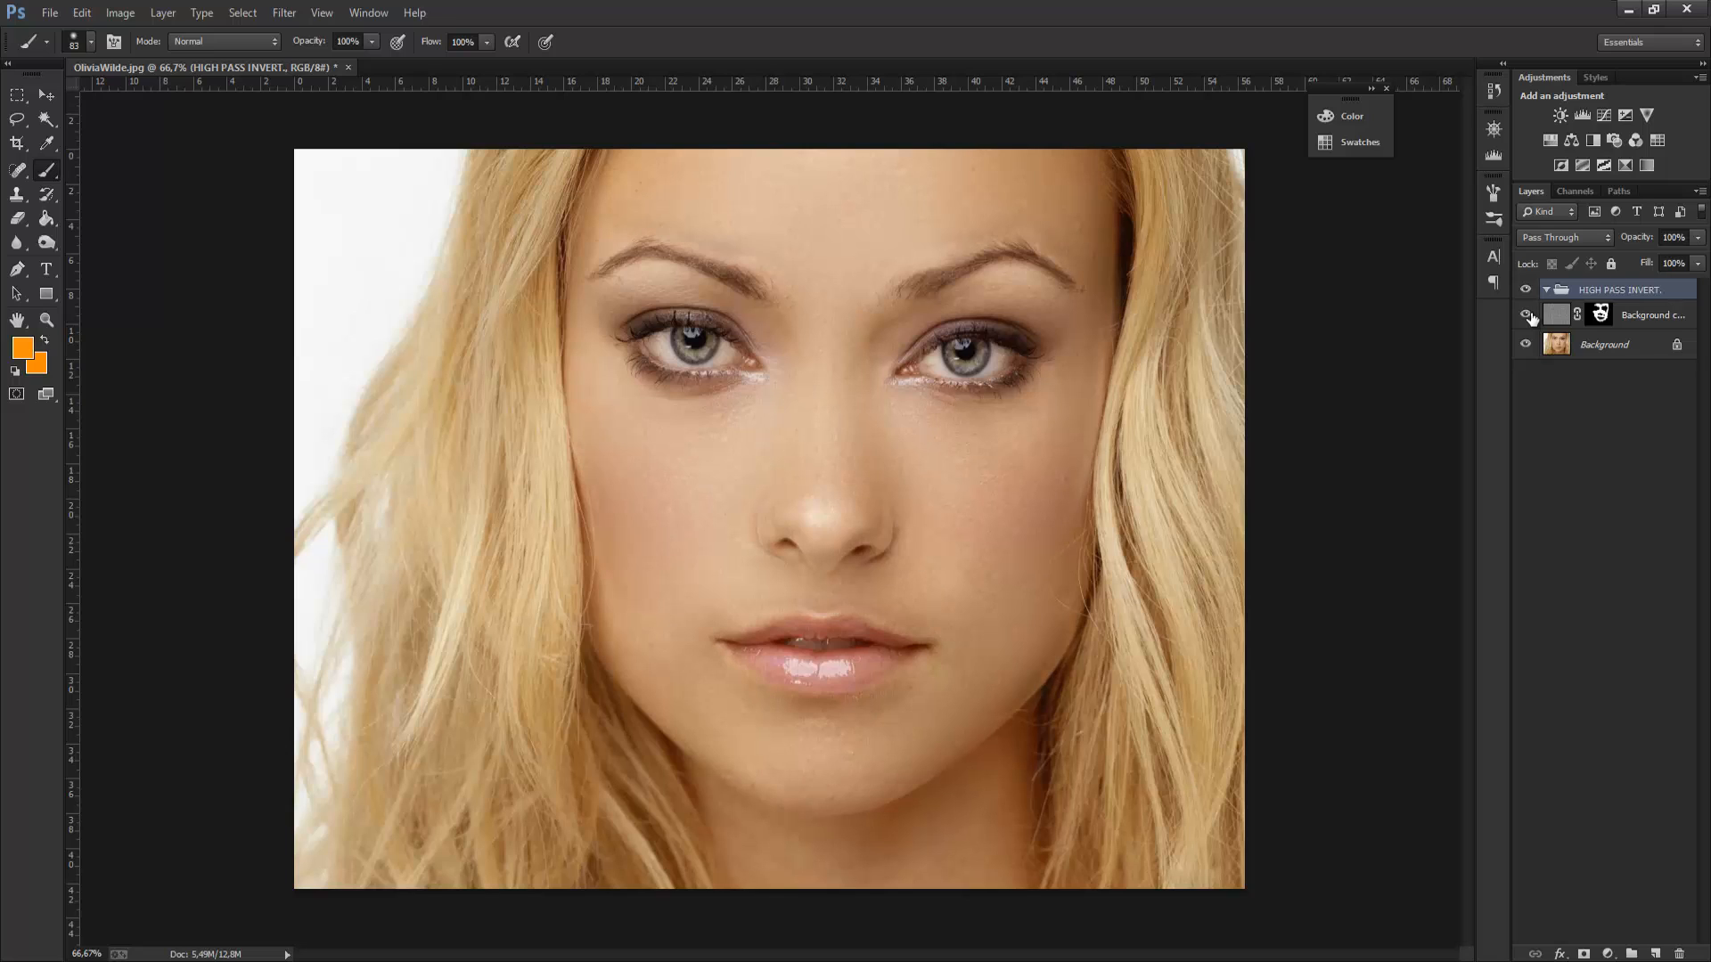
click(1527, 316)
click(1529, 315)
click(1528, 316)
- Duplicate the Background layer and place the copy above the masked layer, inside the HIGH PASS INVERT. group
click(1630, 319)
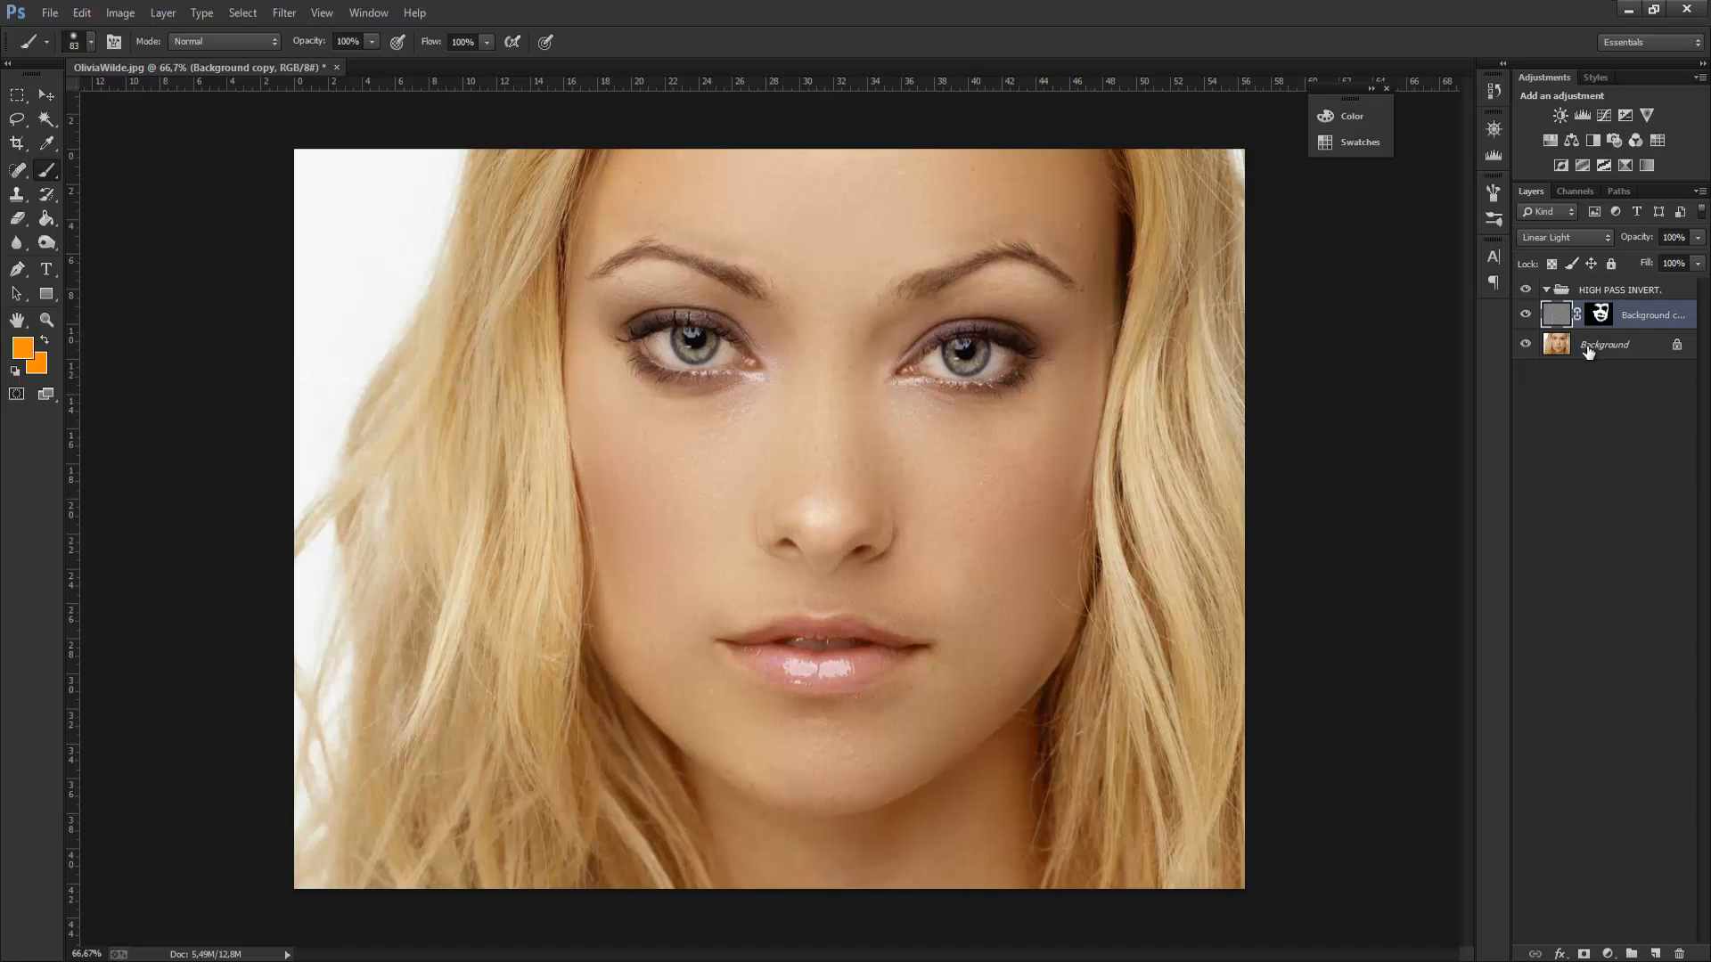
click(1647, 351)
key(ctrl+j)
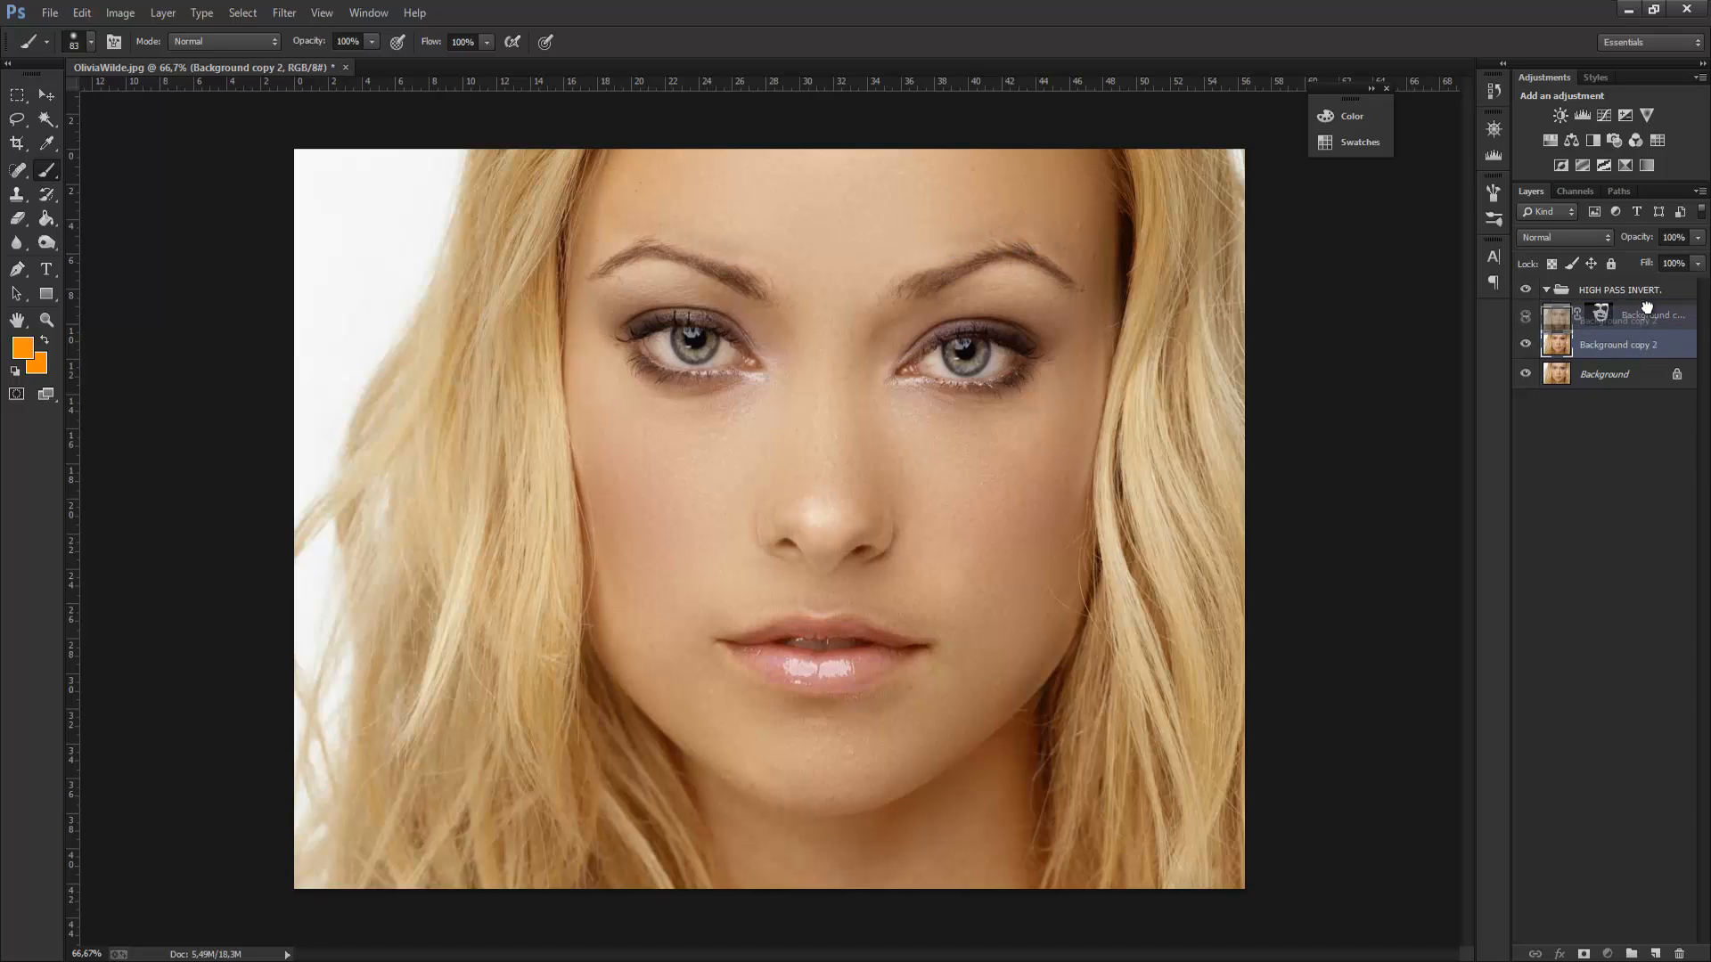
drag(1652, 304, 1651, 304)
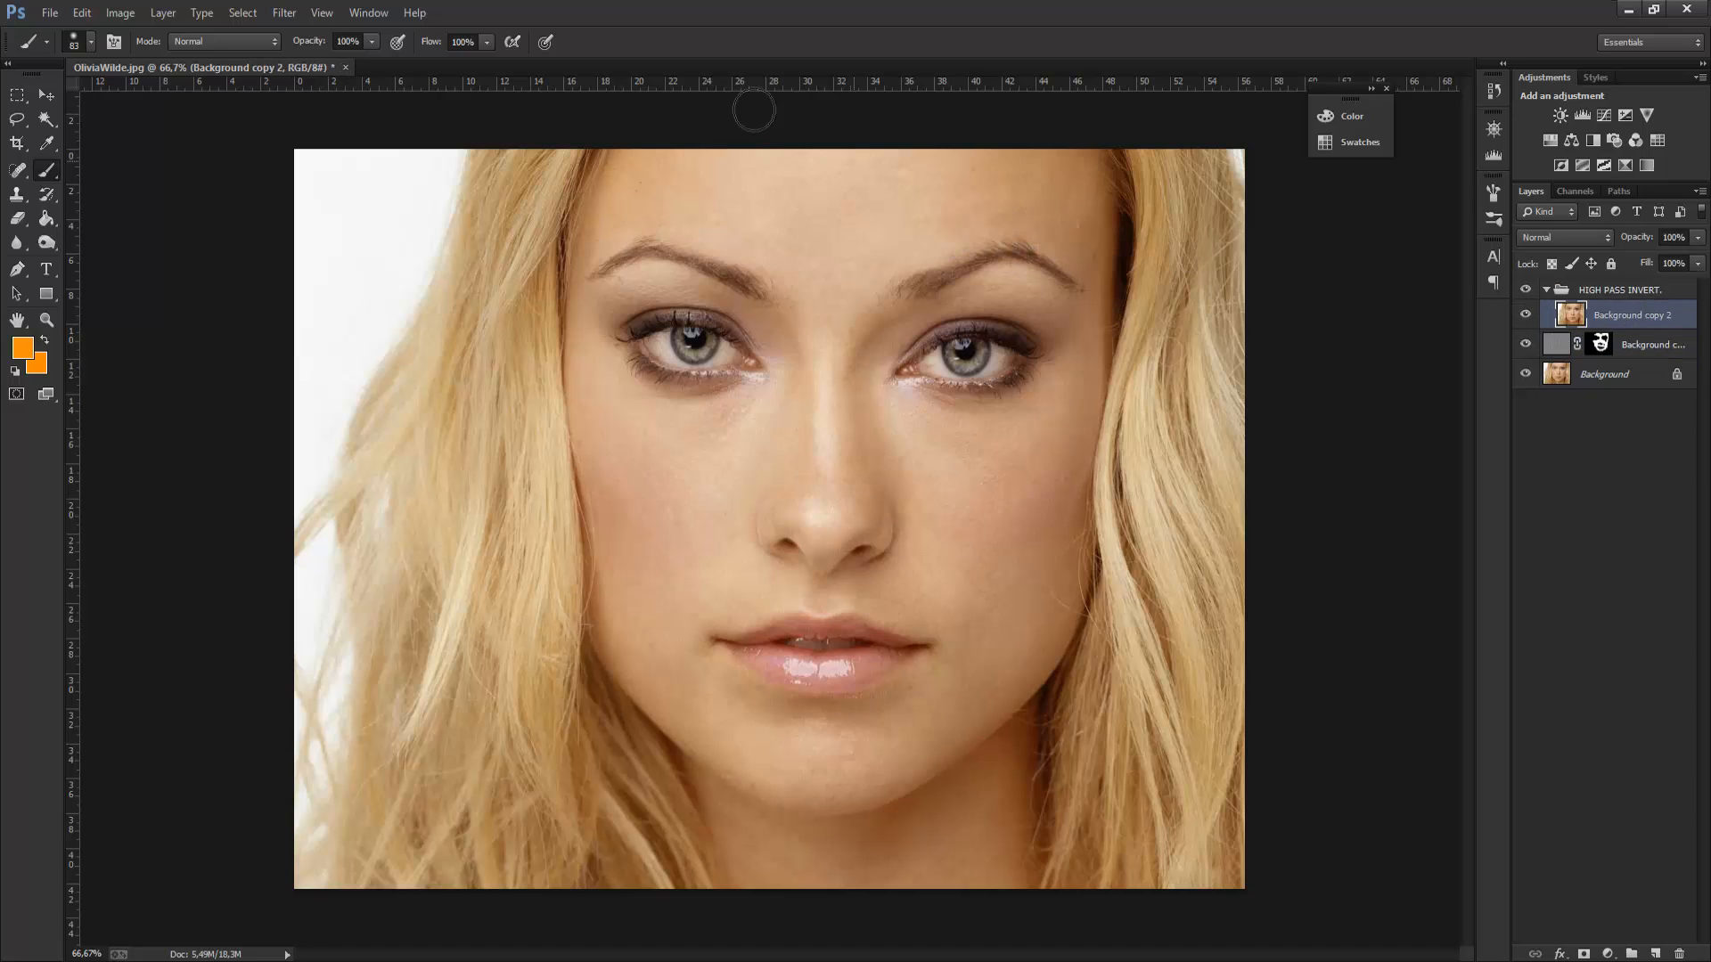
- Apply a High Pass filter with a radius of 5 pixels to the Background copy 2 layer
click(284, 12)
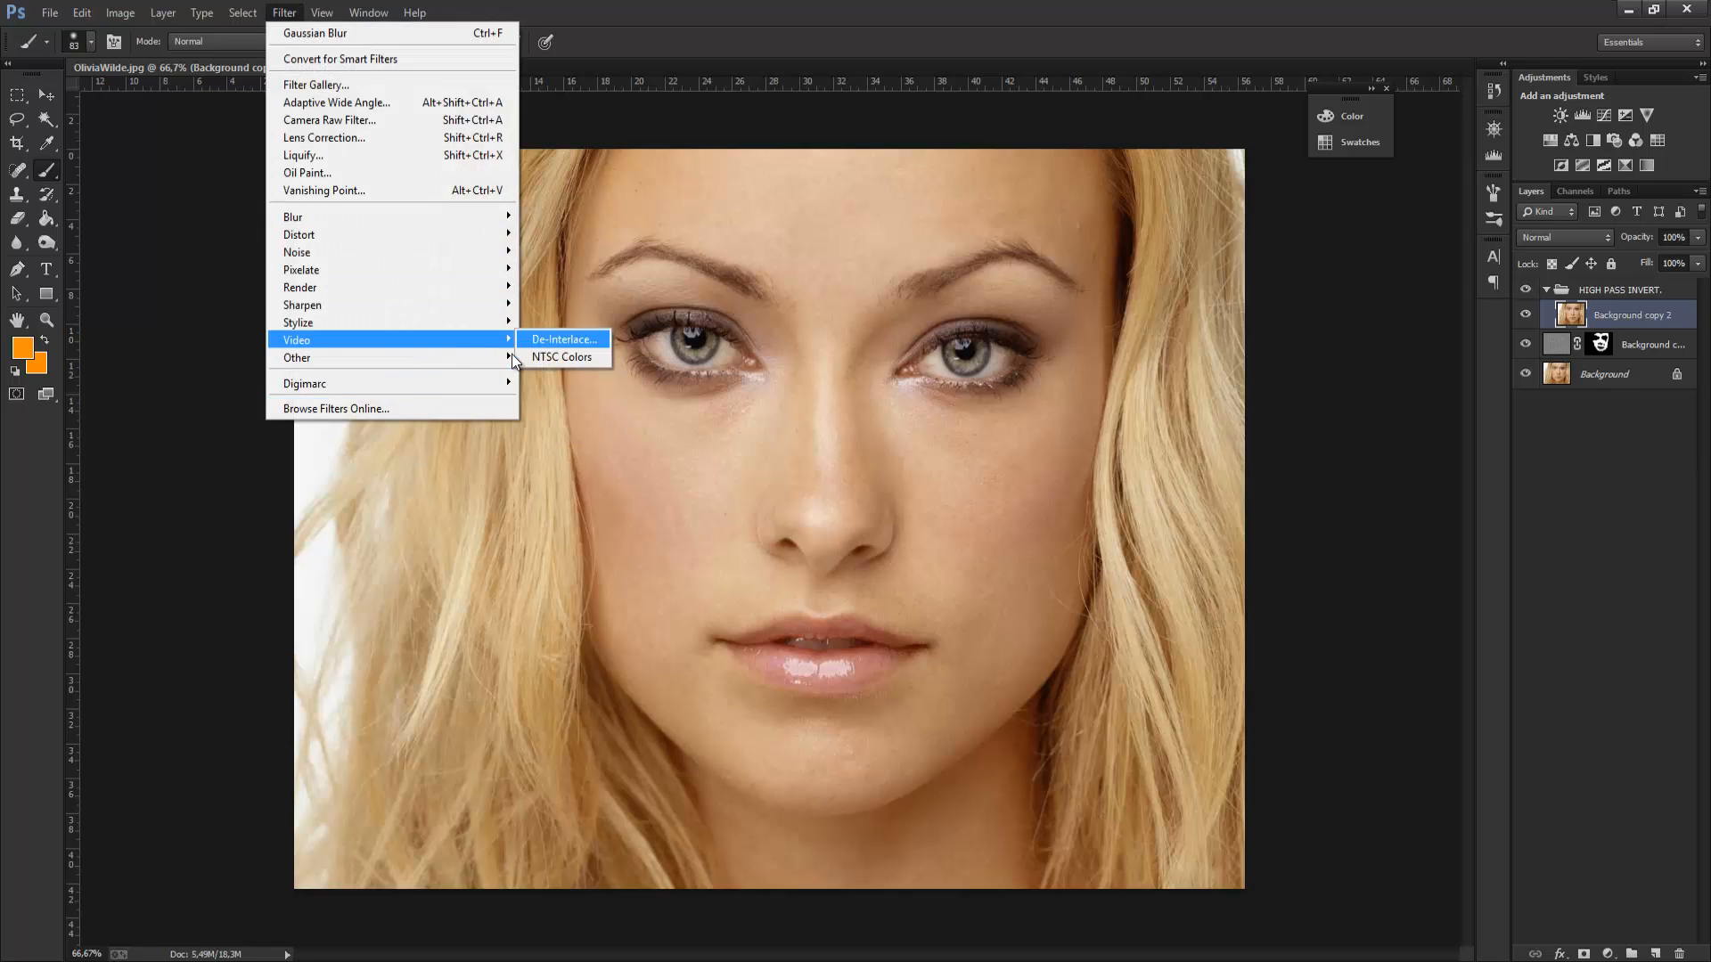
click(564, 375)
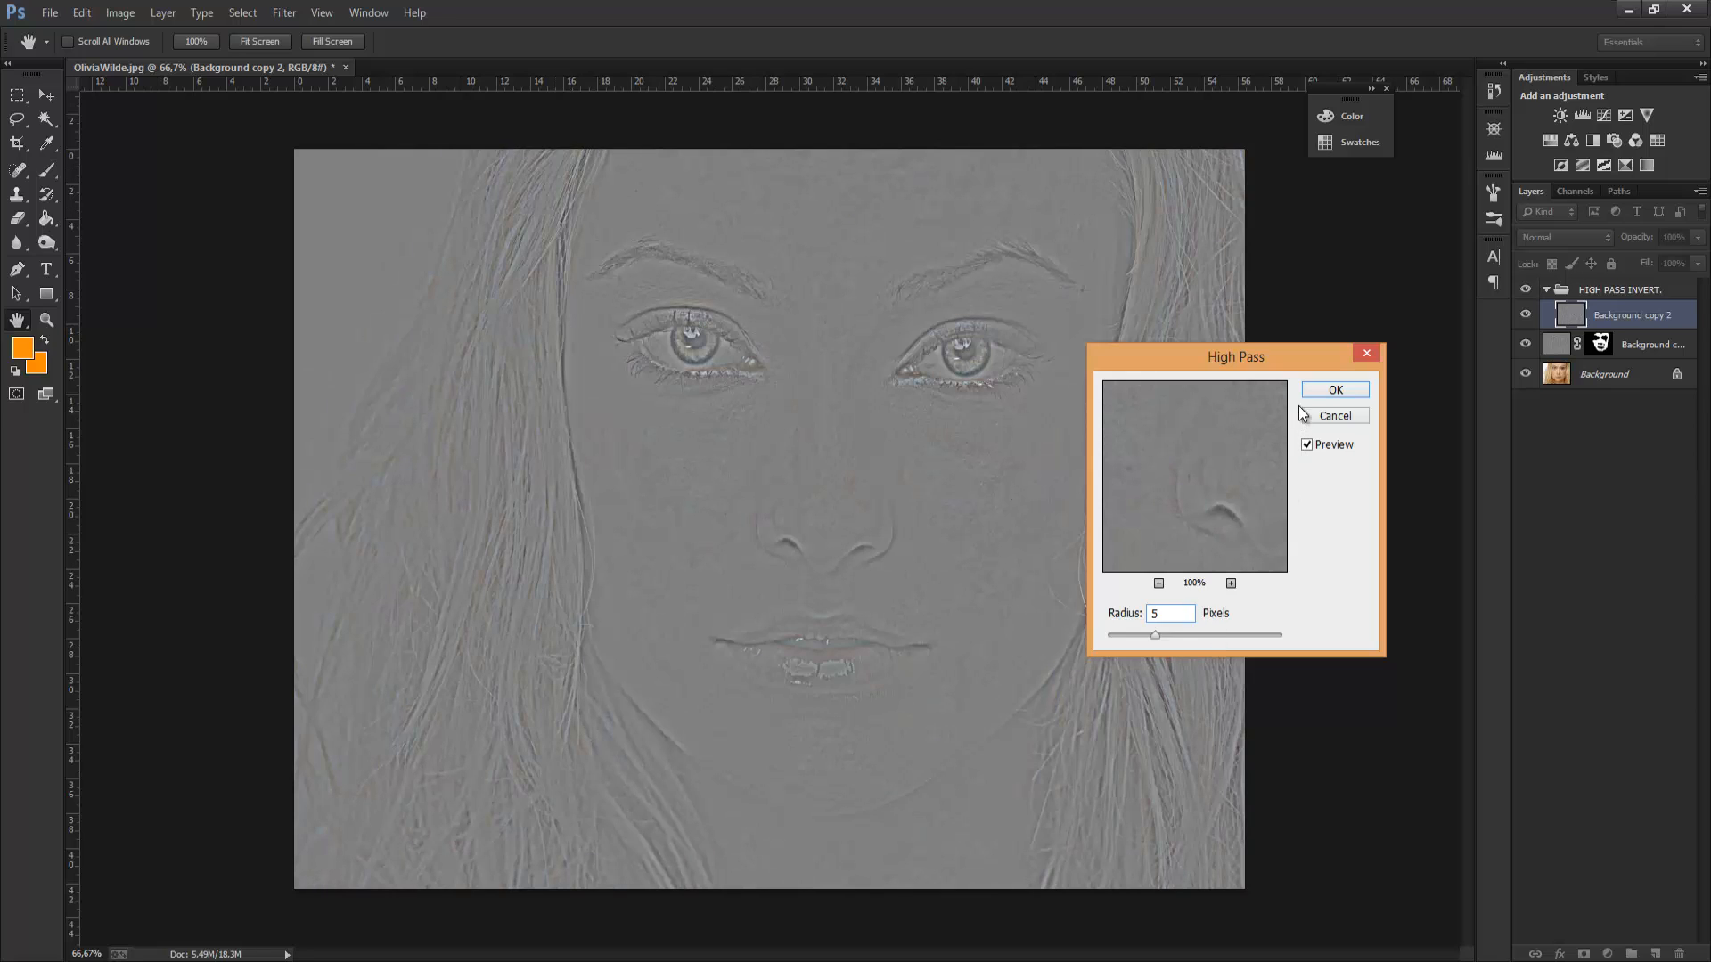
click(1335, 390)
- Try successive blend modes on the Background copy 2 layer, compare Overlay with Soft Light, and settle on Soft Light
click(1602, 239)
click(1568, 317)
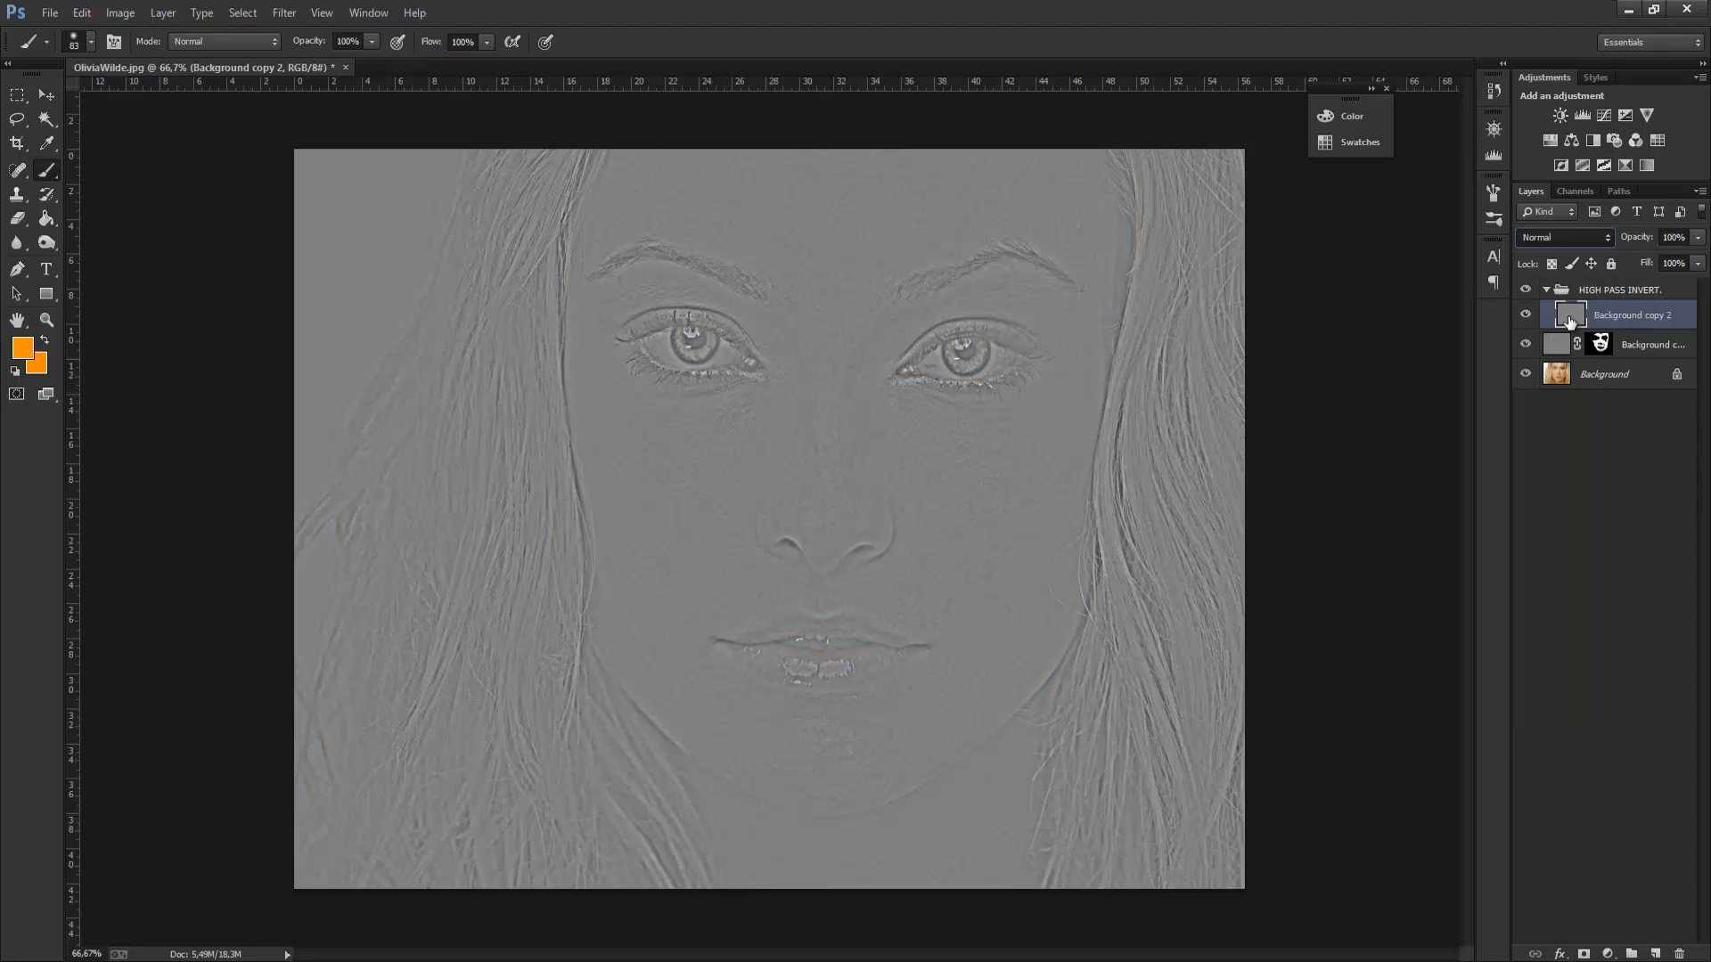
key(Down)
key(Down)
key(Down)
key(Down)
key(Down)
key(Down)
key(Down)
key(Down)
key(Down)
key(Down)
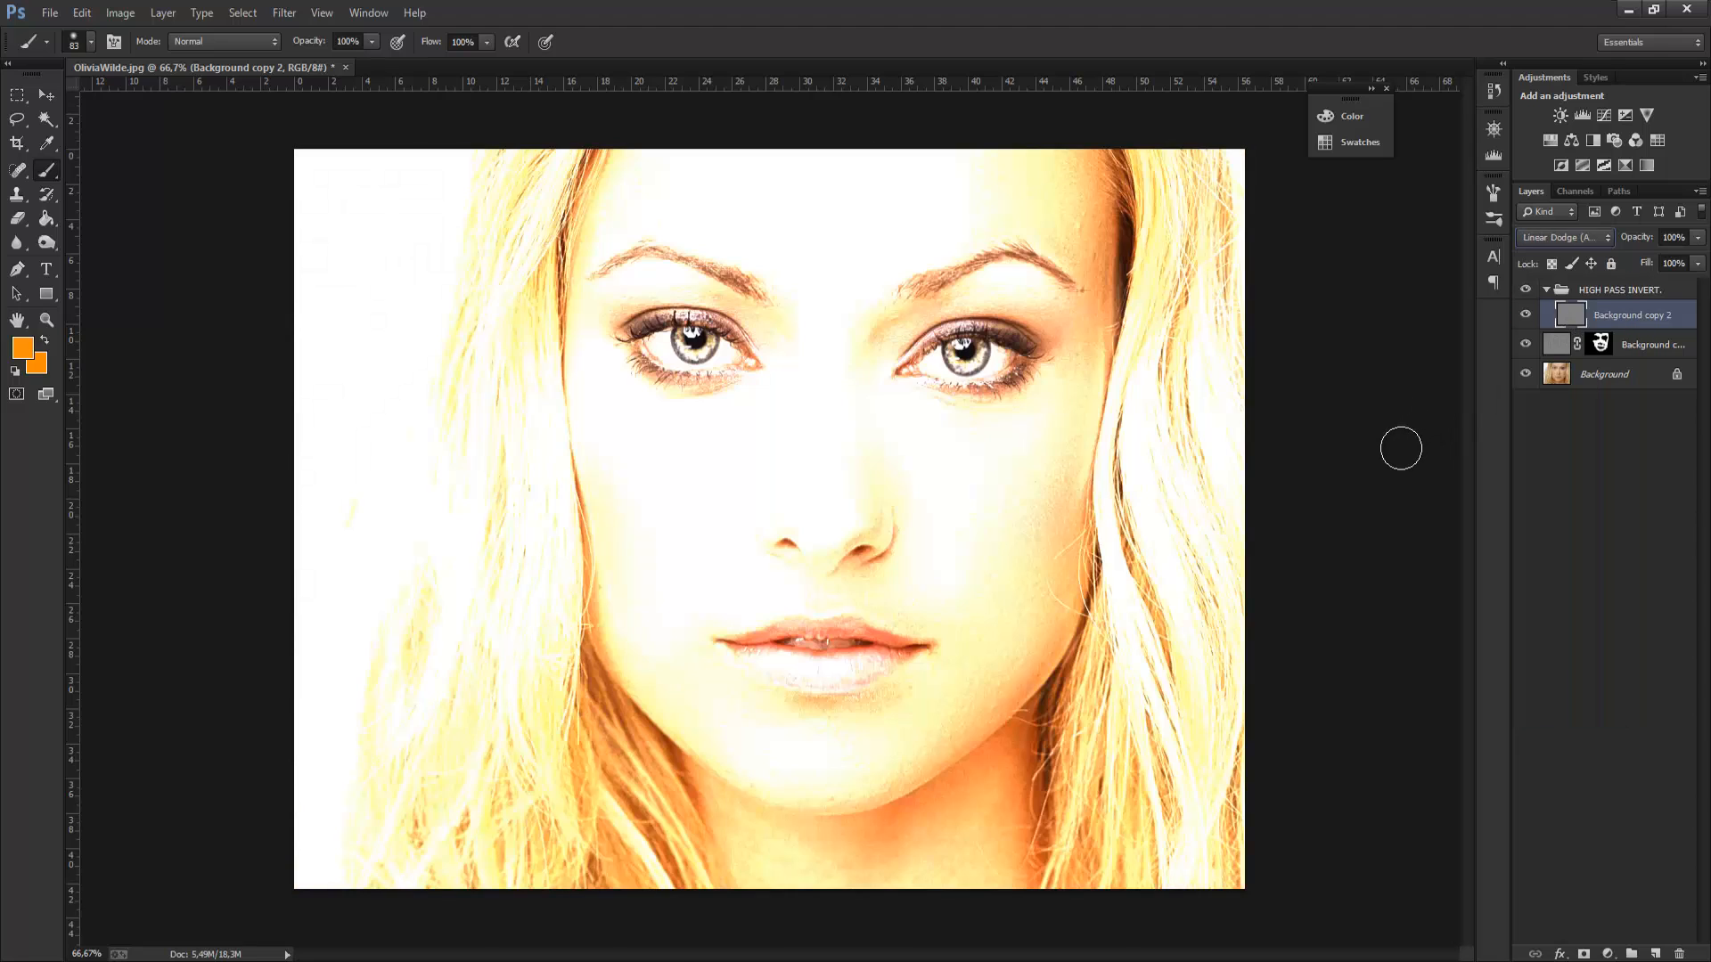
key(Down)
key(Down)
key(Down)
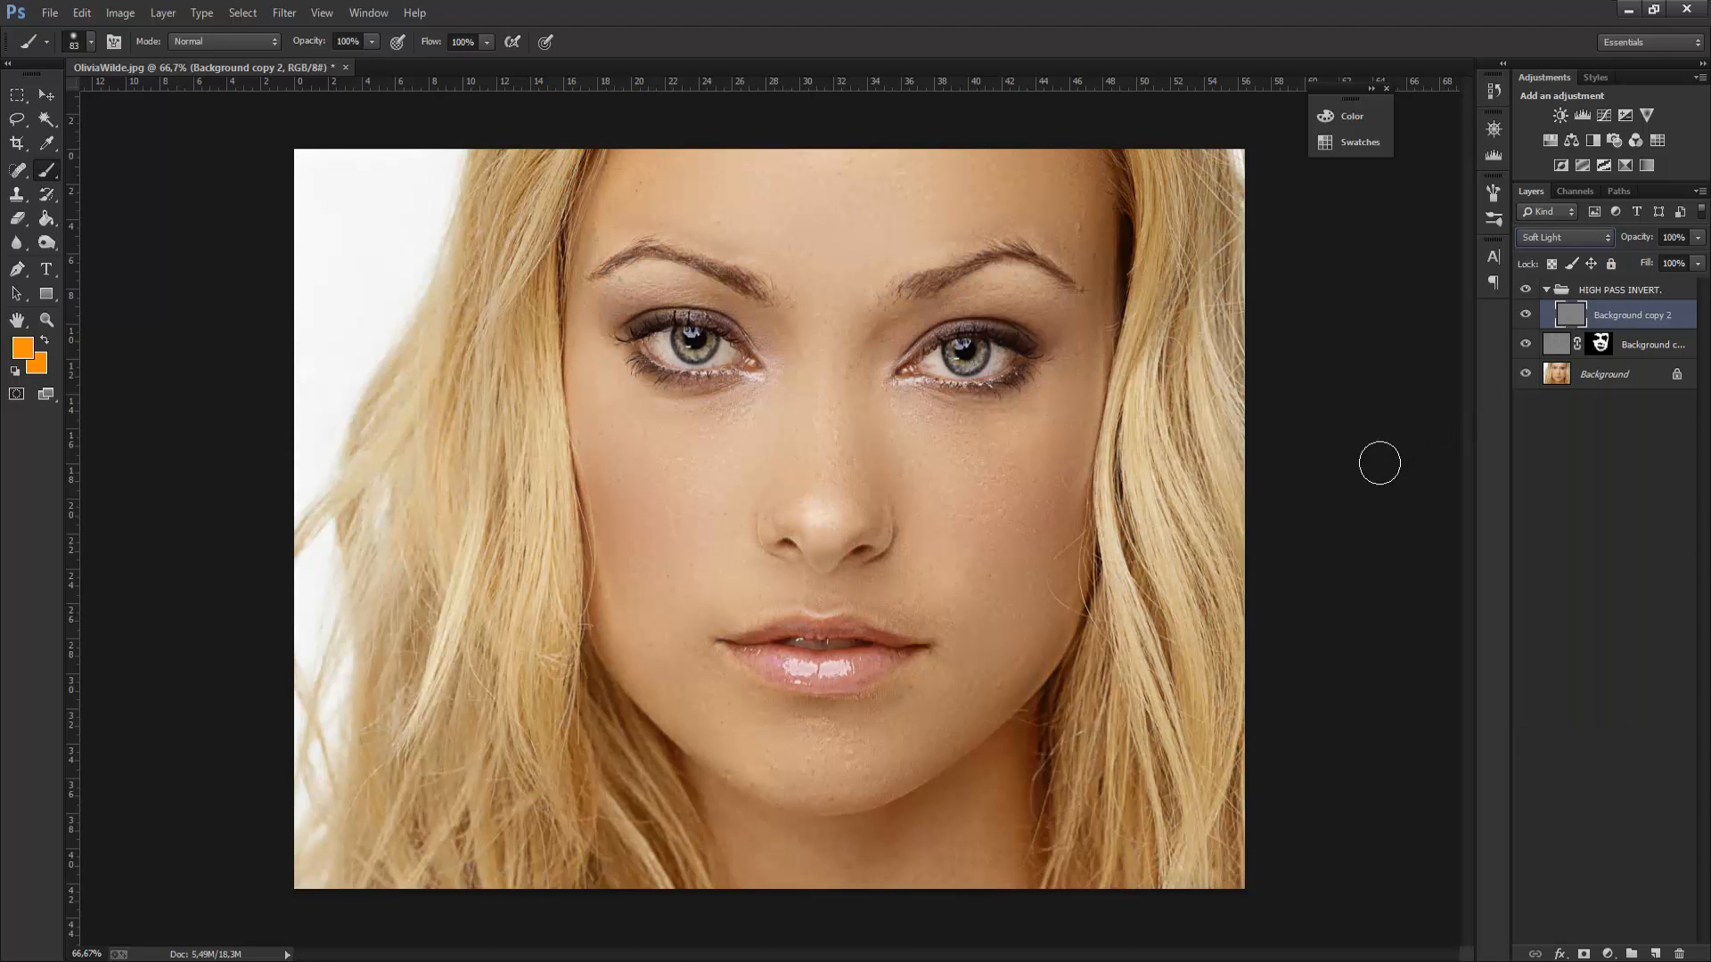
key(Up)
key(Down)
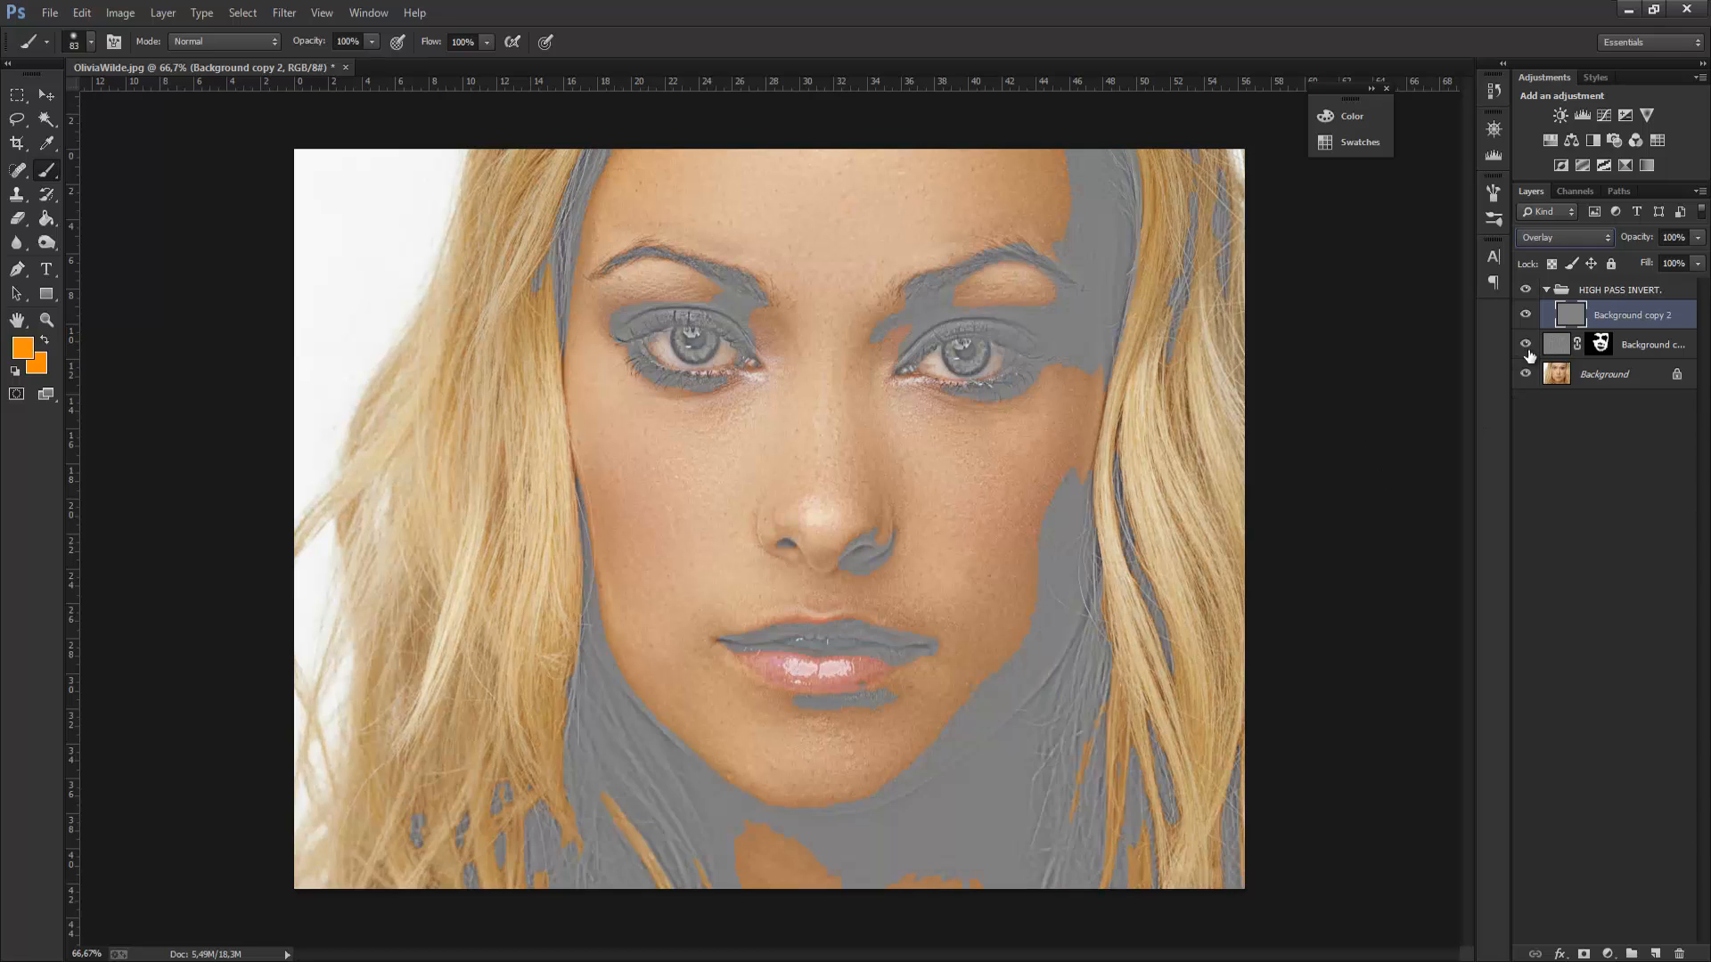
key(Up)
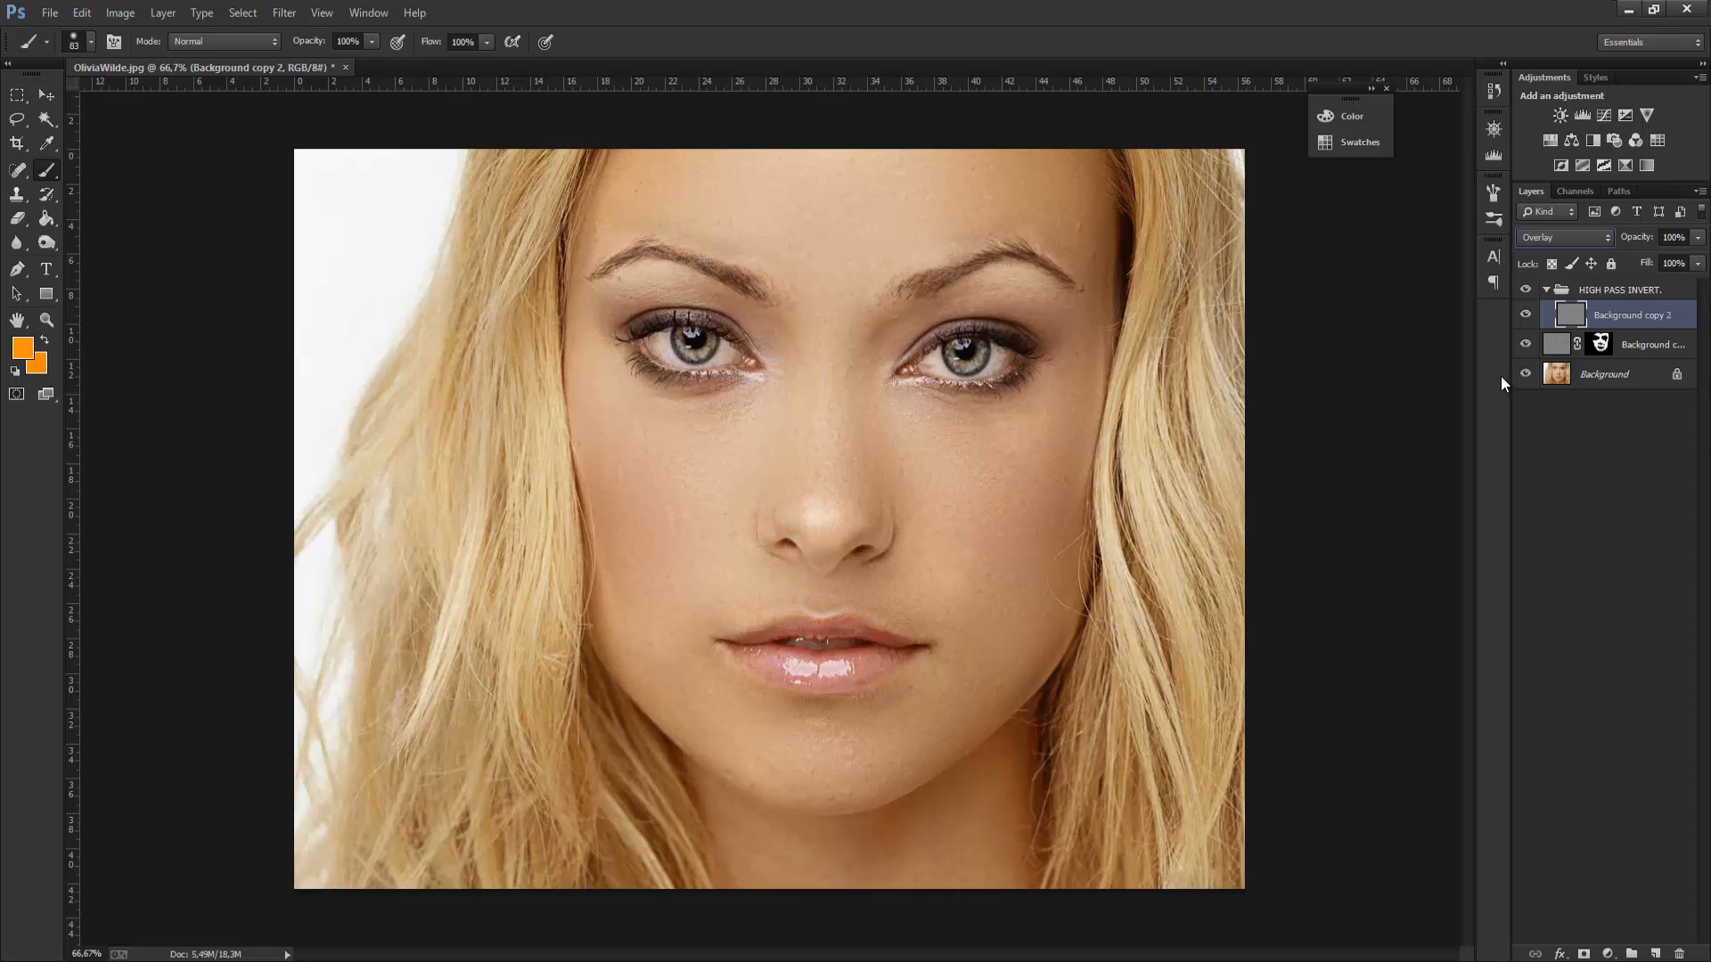
key(Down)
key(Up)
key(Down)
- Lower the Background copy 2 layer's opacity to 85%
click(1622, 241)
text(85)
key(Return)
- Move both High Pass layers into the HIGH PASS INVERT. group and reselect the Background copy 2 layer
ctrl+click(1655, 346)
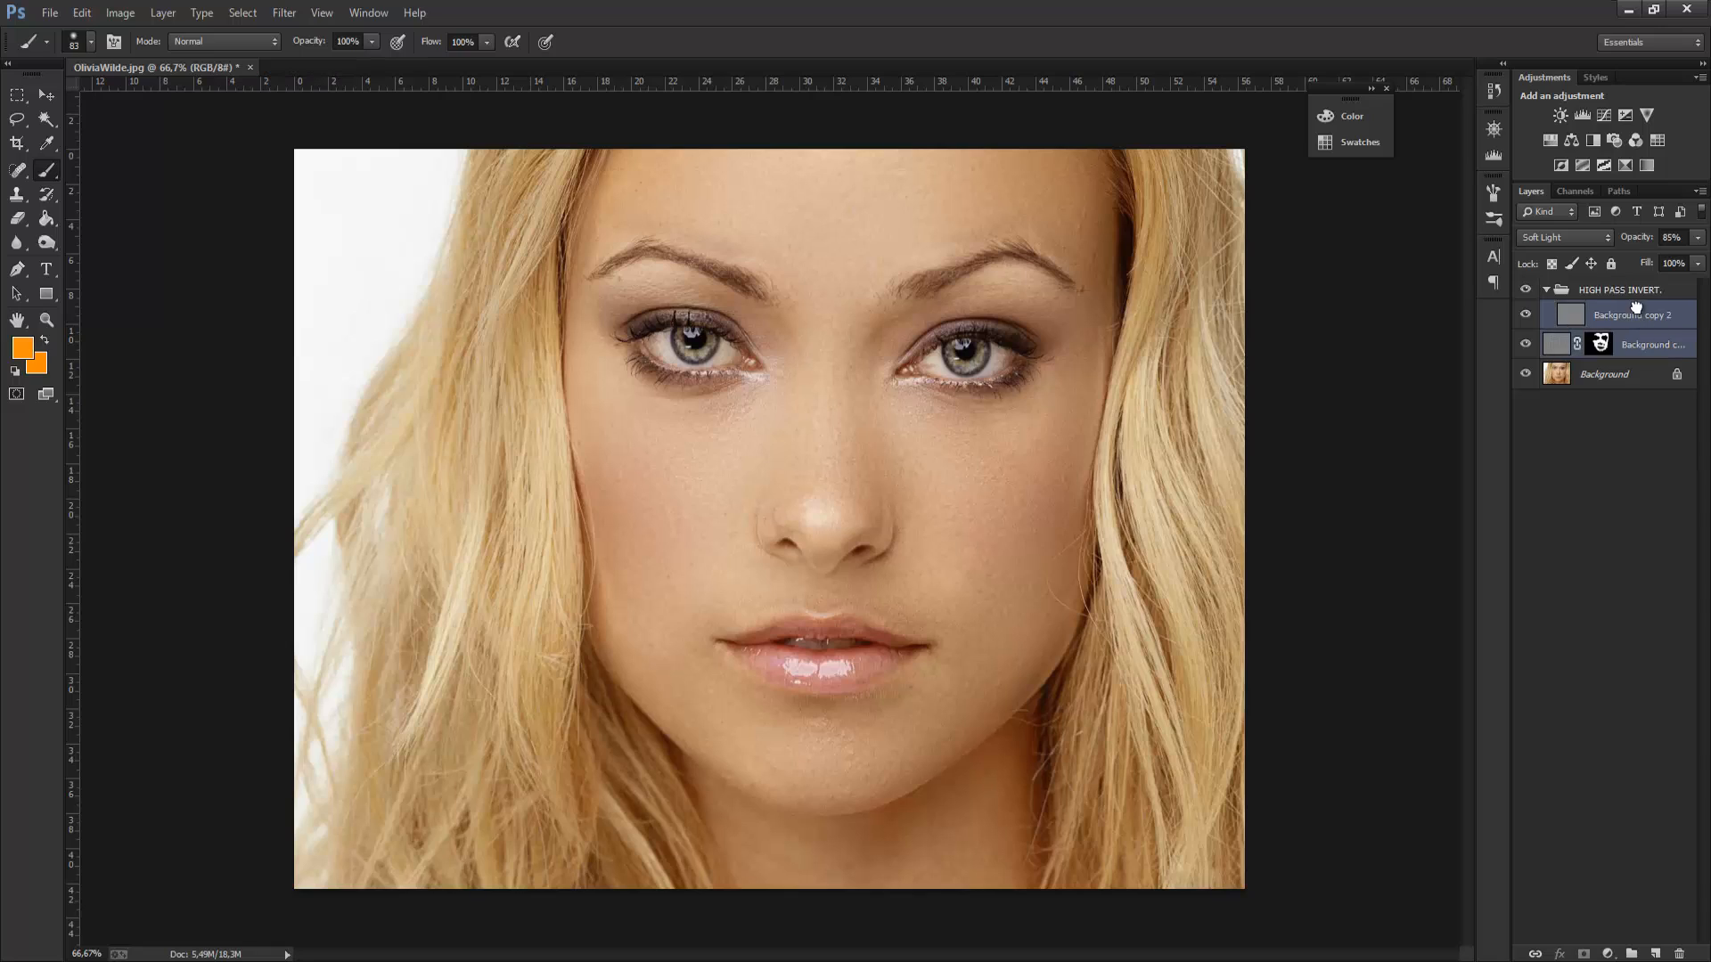
drag(1638, 312, 1649, 290)
click(1657, 315)
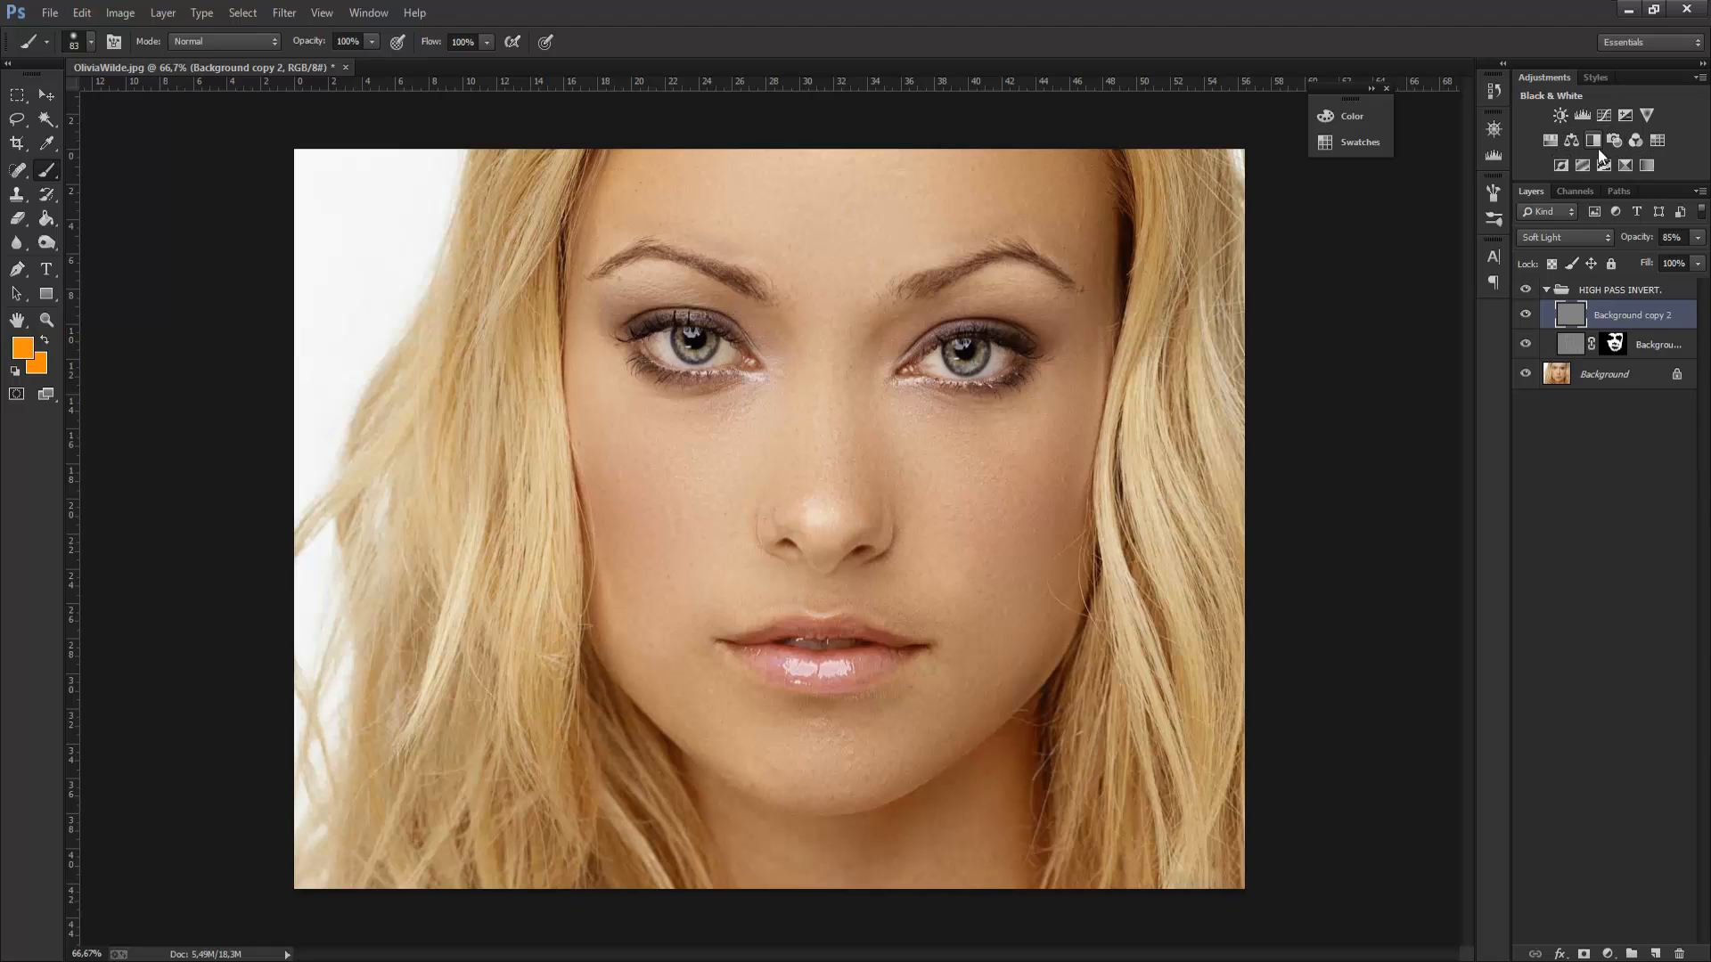
- Add a Vibrance adjustment layer above the Background copy 2 layer and set its vibrance to -14
click(1647, 115)
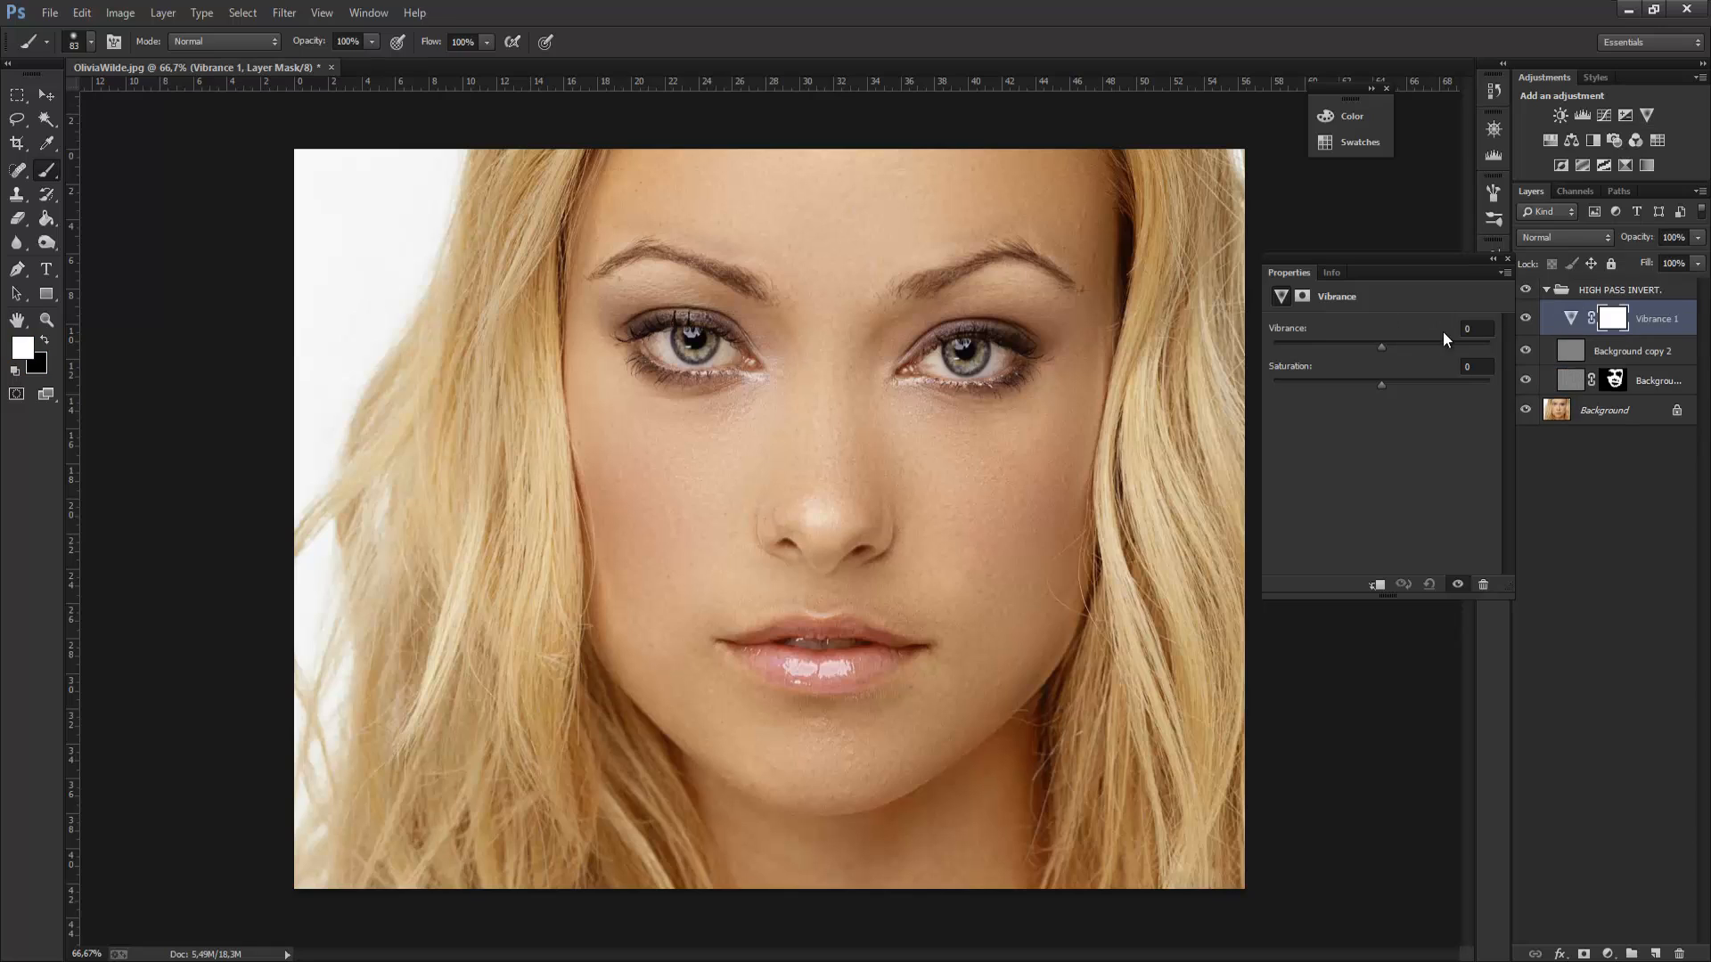
click(1479, 330)
text(-14)
click(1475, 365)
click(1609, 290)
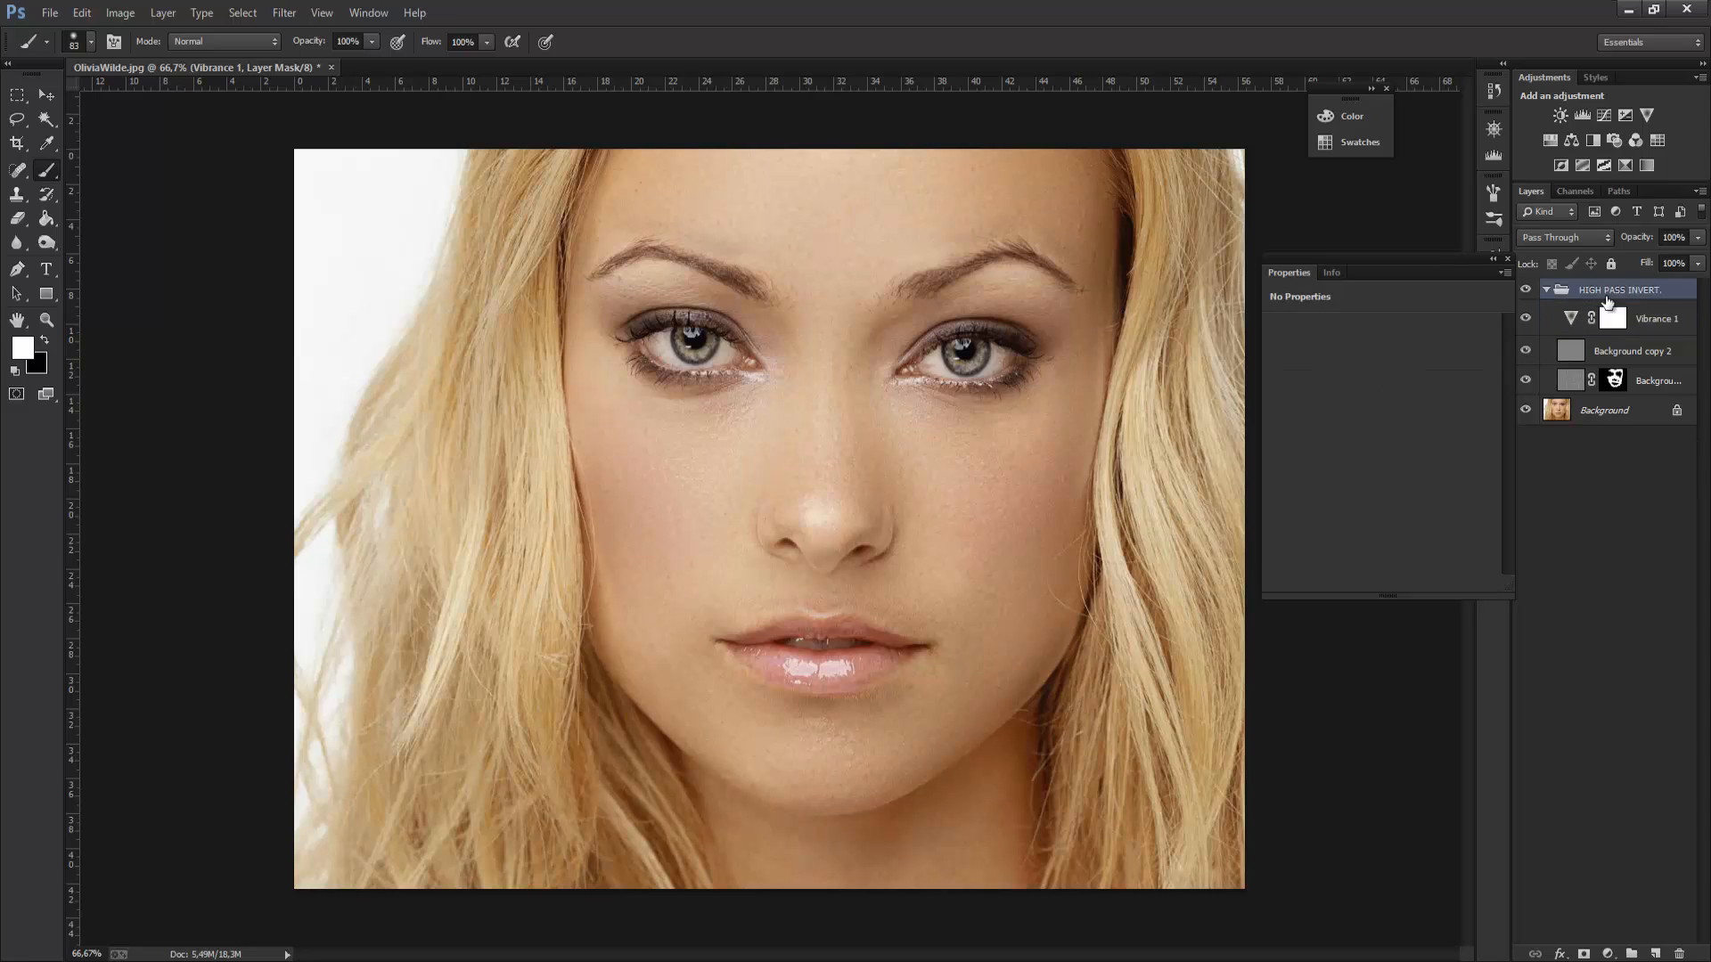
click(1497, 258)
- Select the three layers in the HIGH PASS INVERT. group and compare the portrait with the group repeatedly hidden and shown
click(1661, 322)
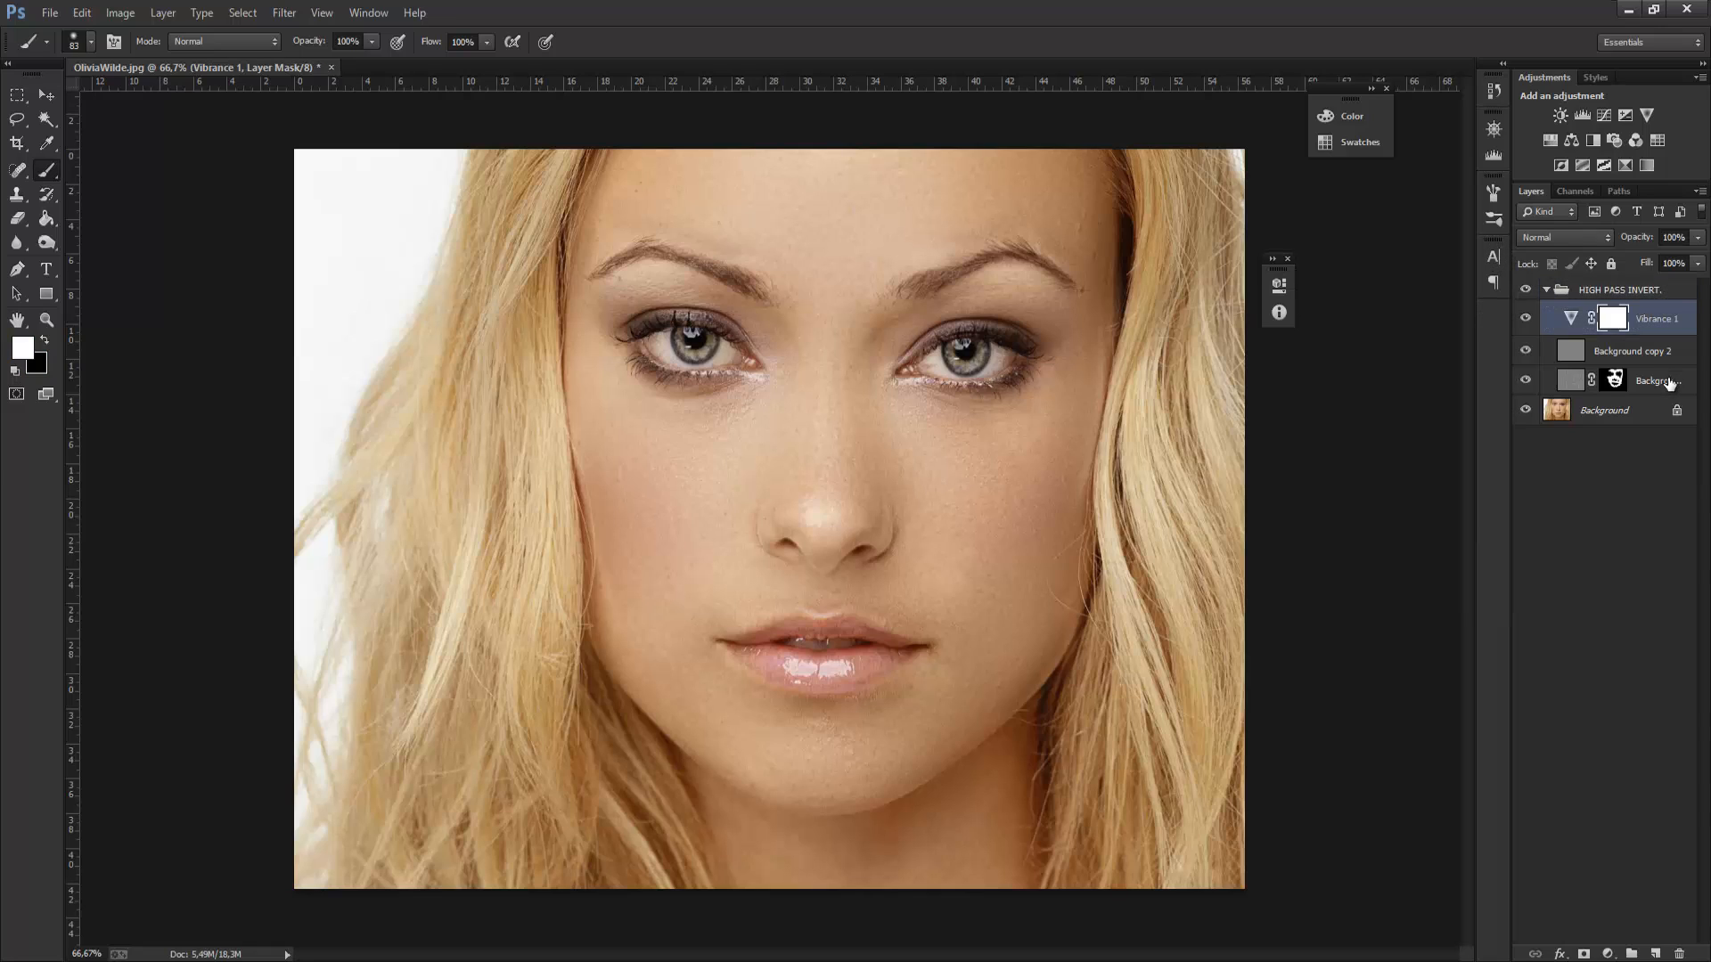
shift+click(1669, 383)
click(1526, 290)
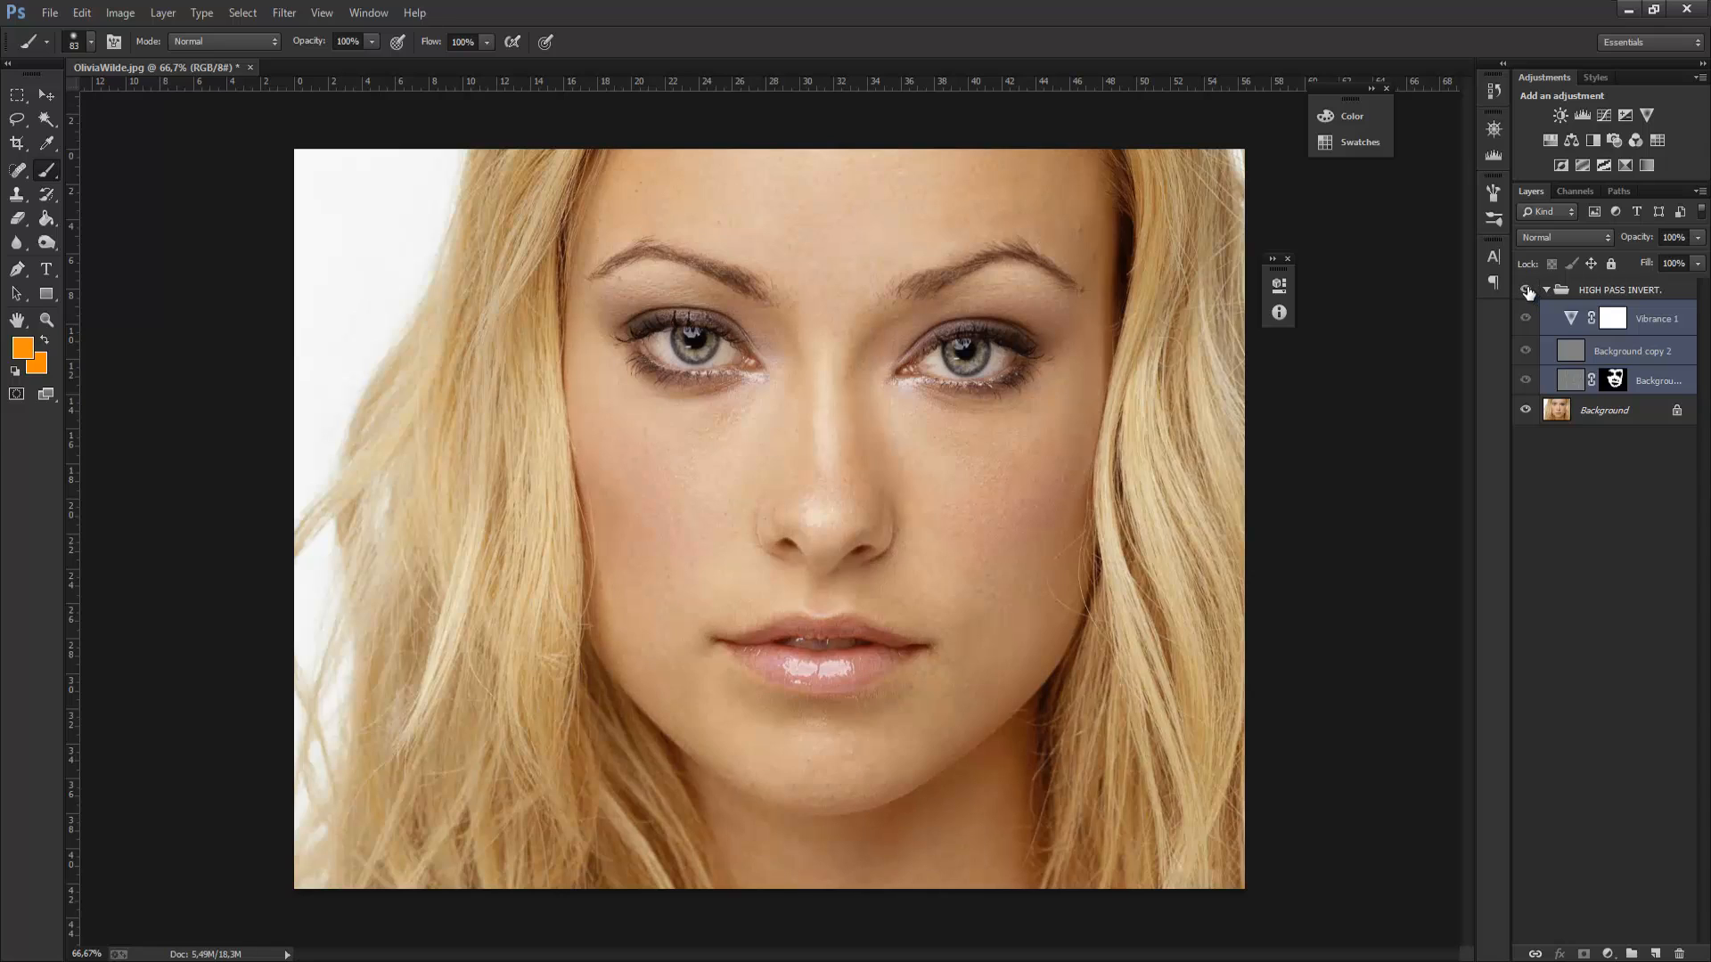
click(1526, 290)
click(1526, 291)
click(1526, 290)
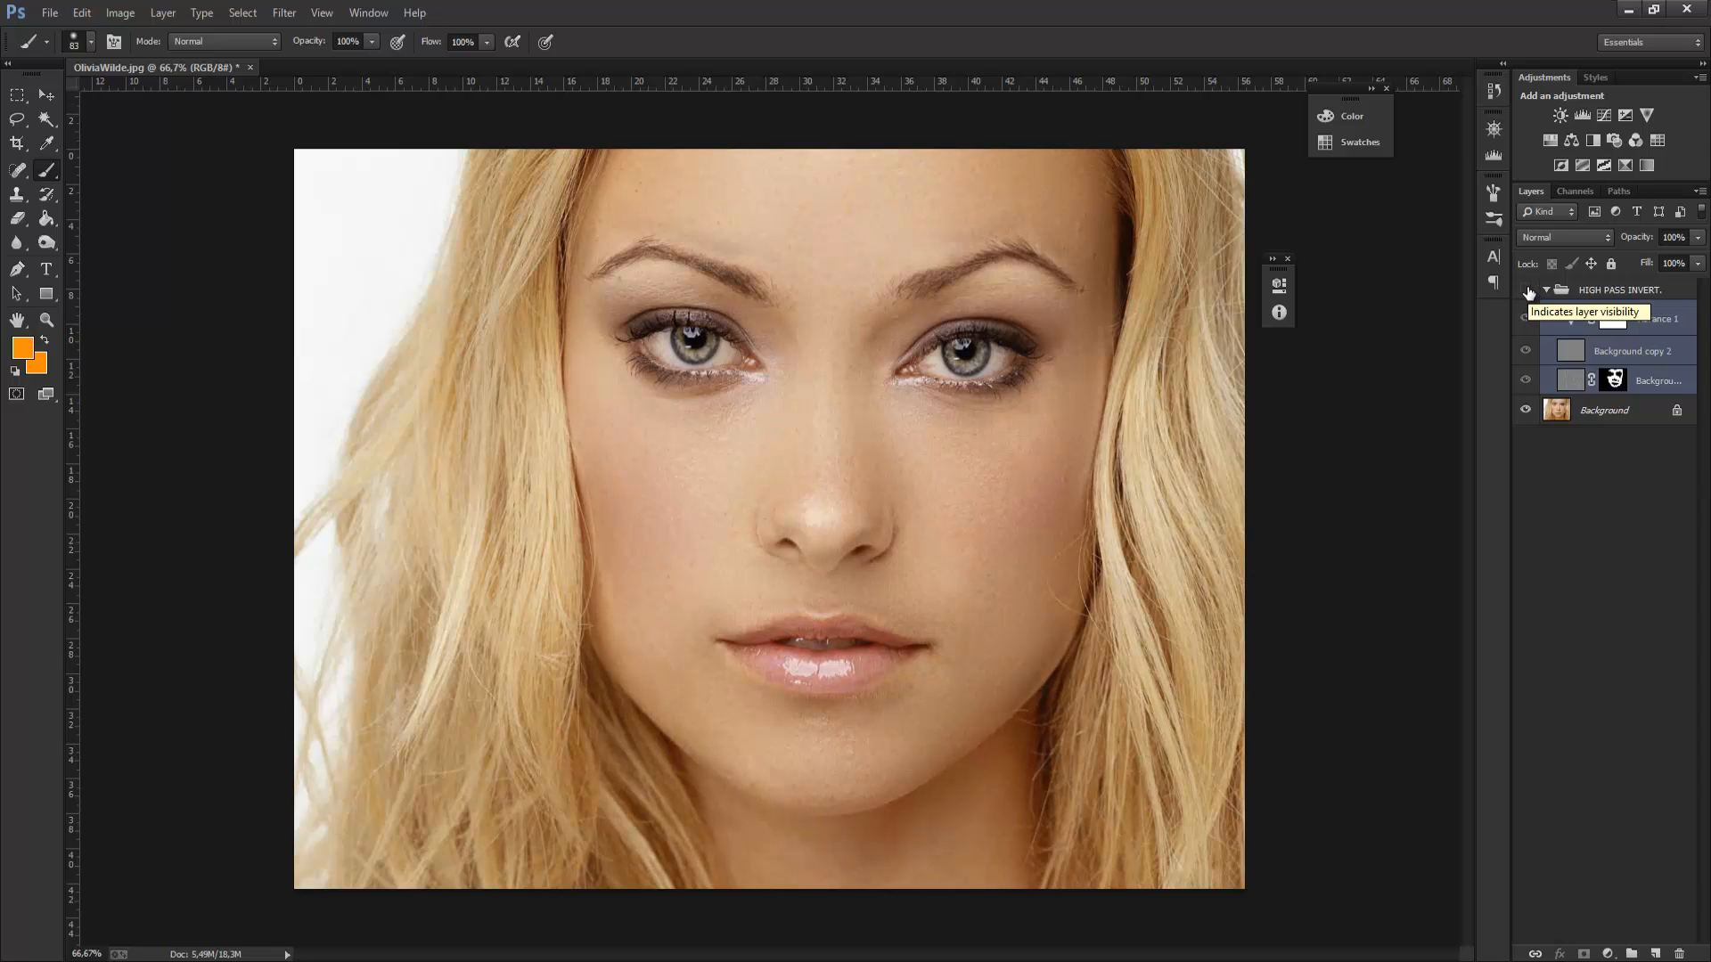
click(1526, 290)
click(1526, 291)
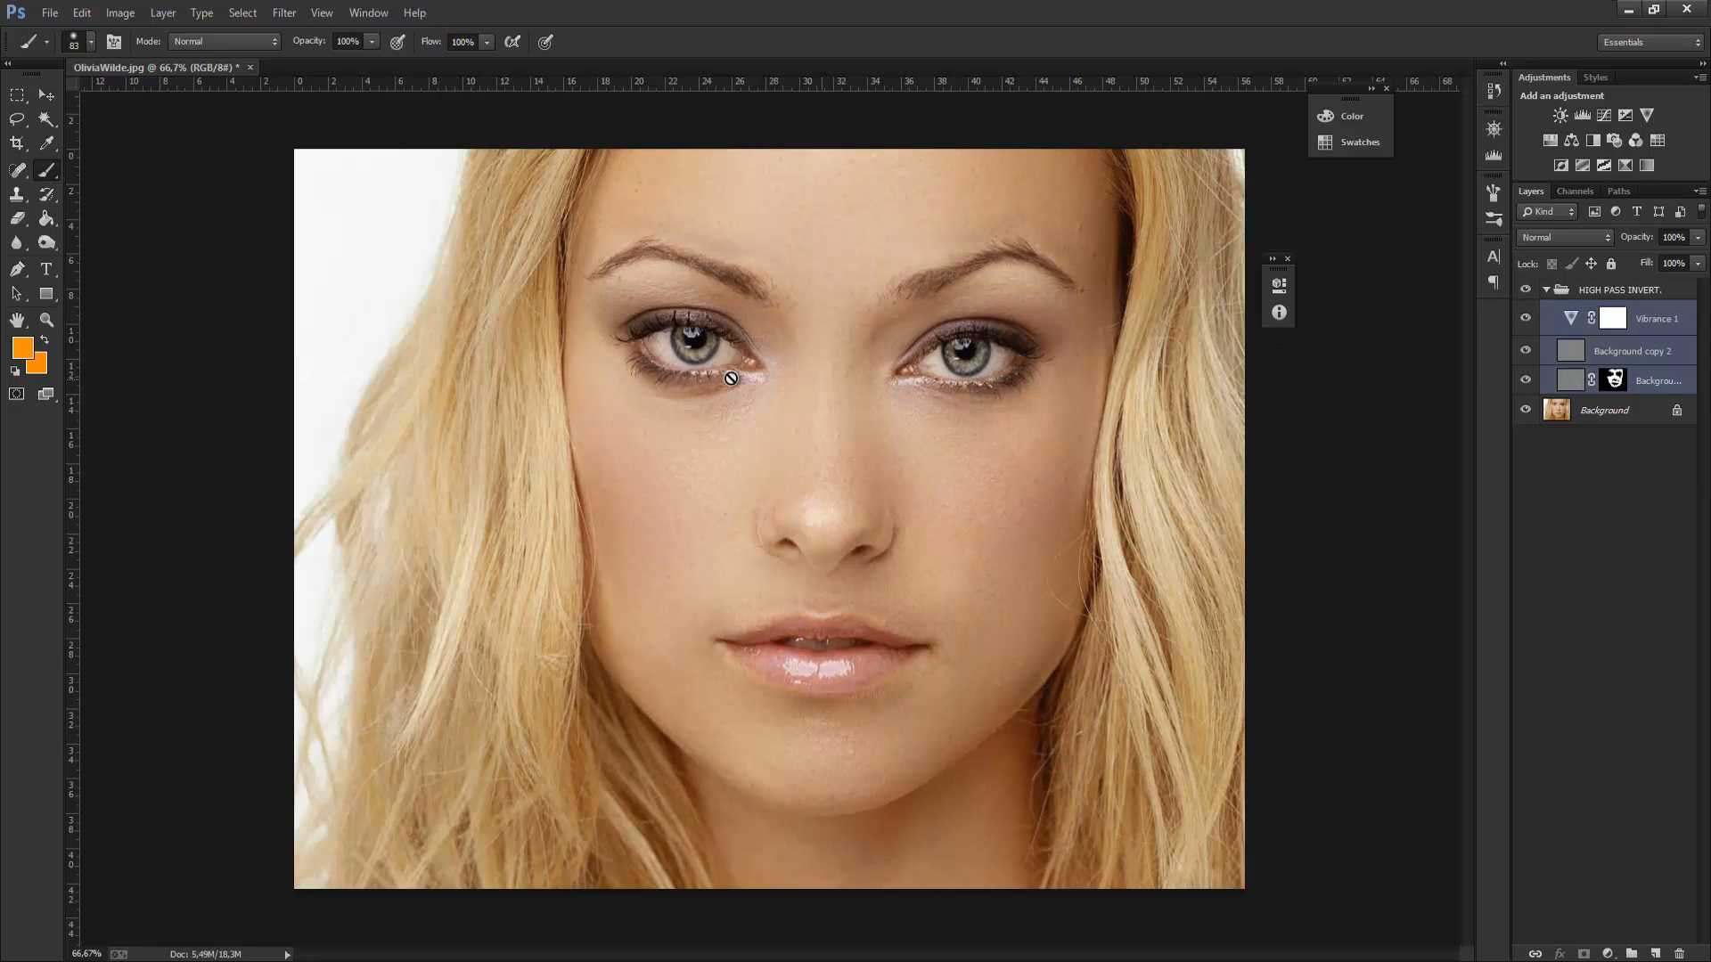
click(1526, 290)
click(1526, 291)
click(1526, 290)
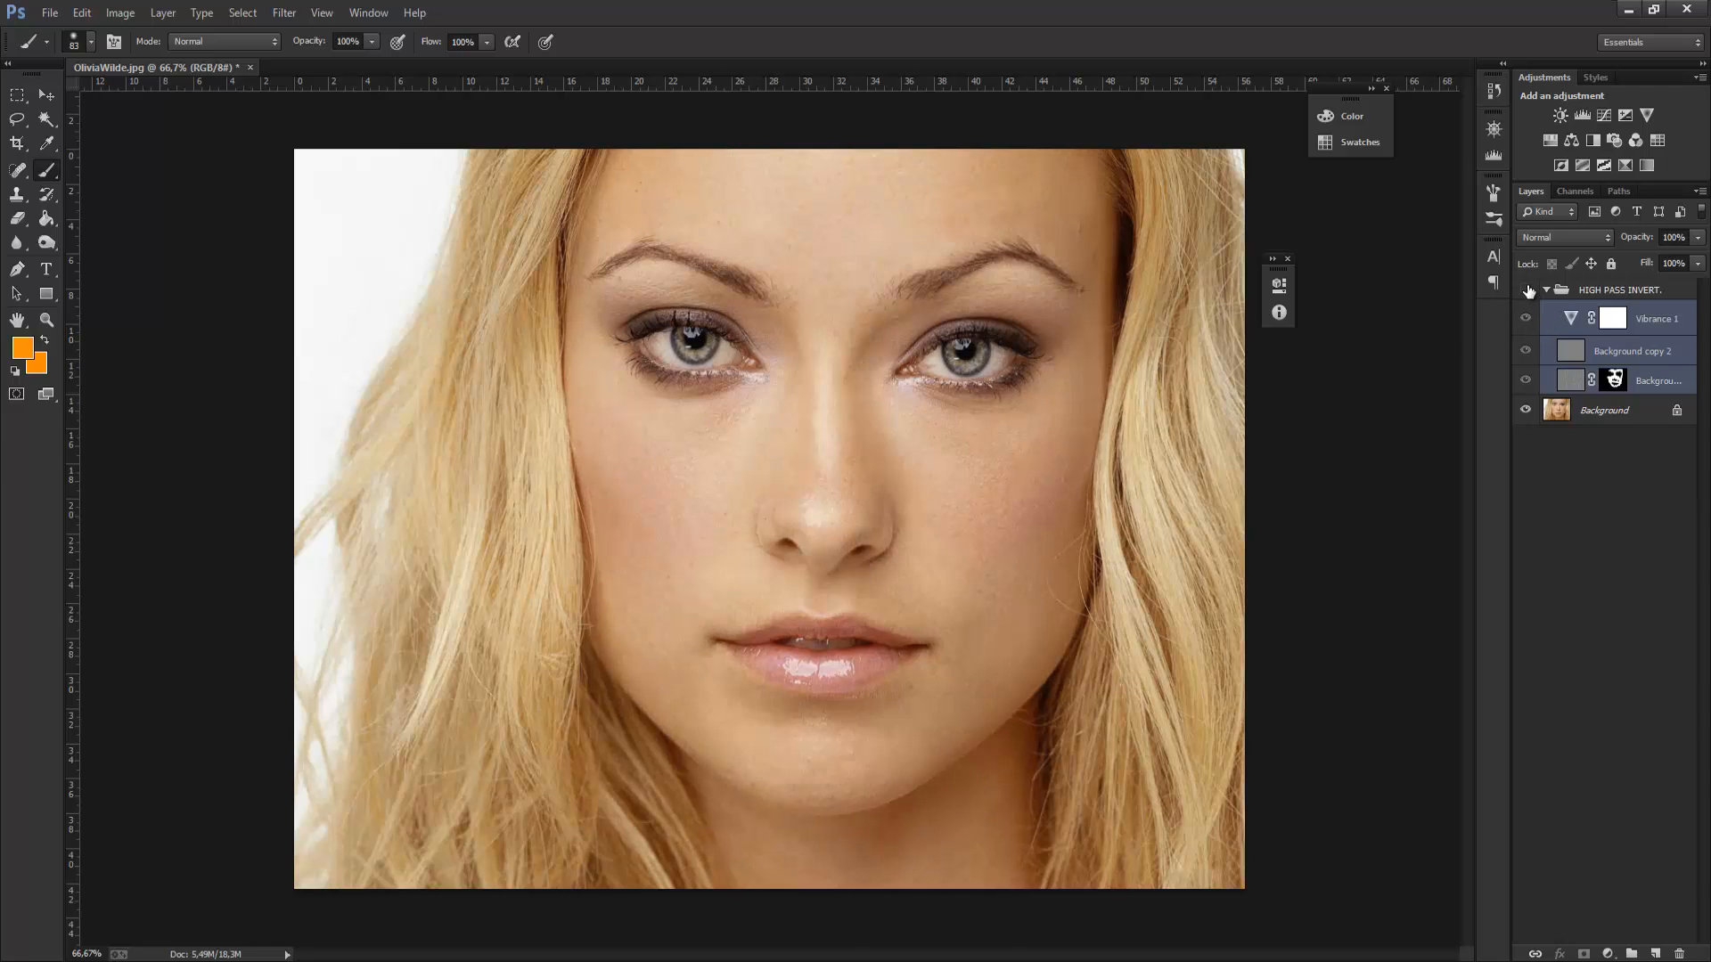
click(1527, 291)
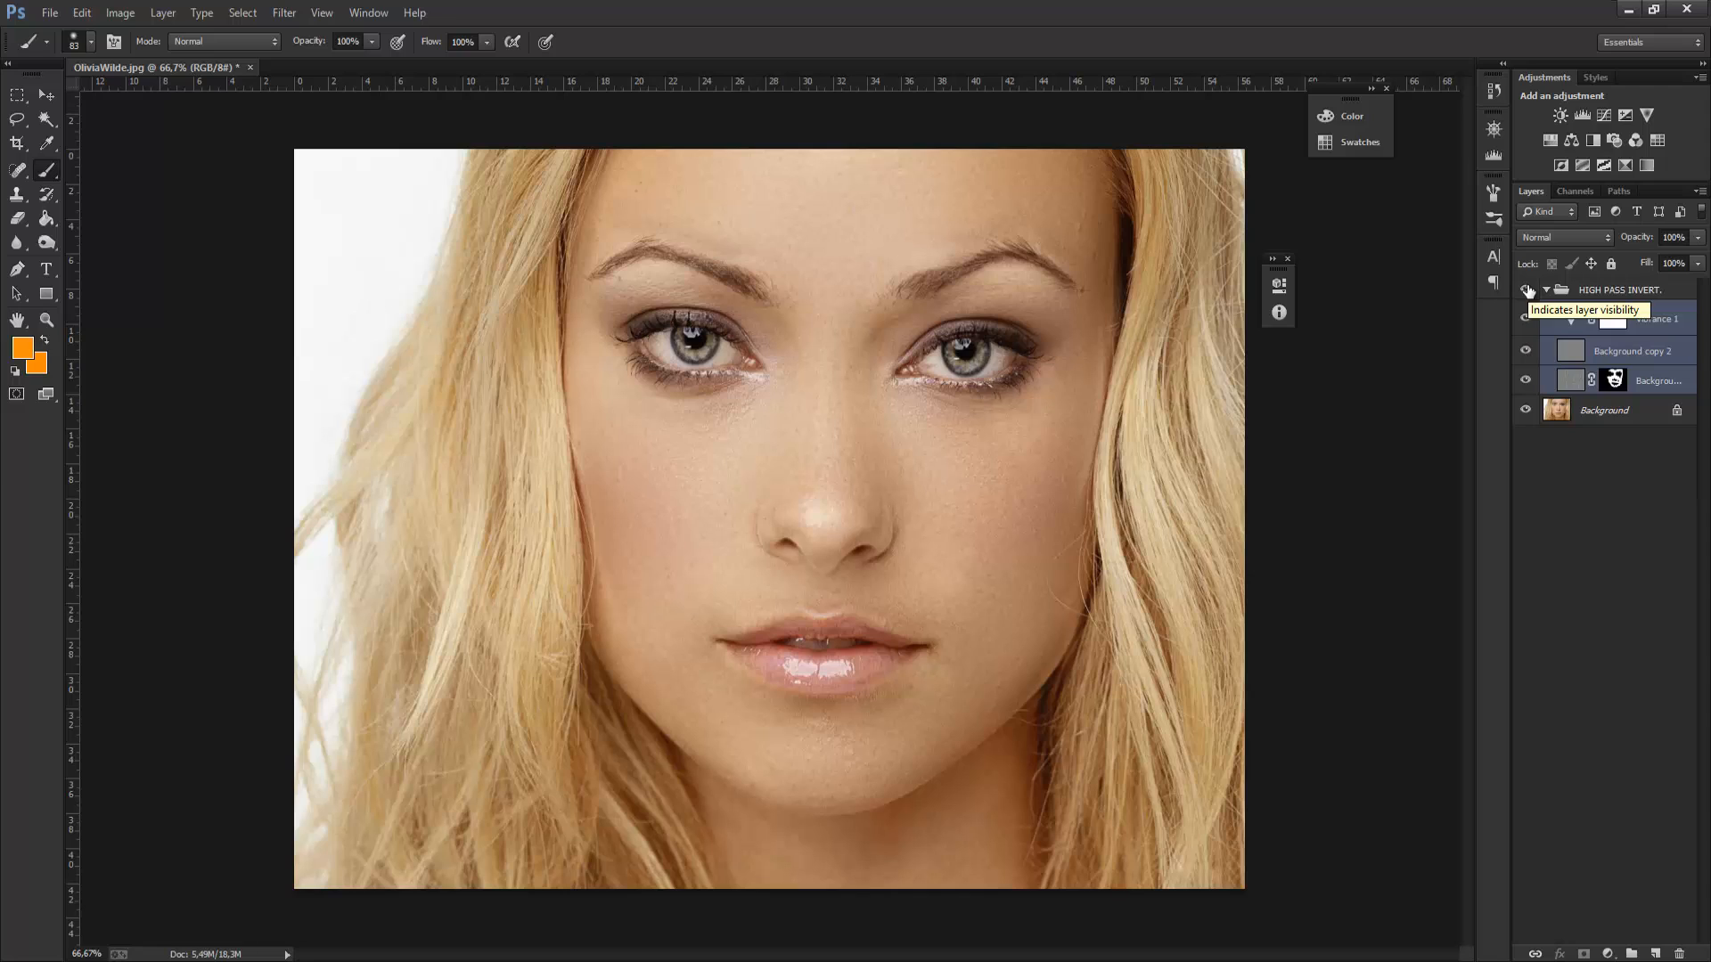
click(1526, 290)
click(1526, 290)
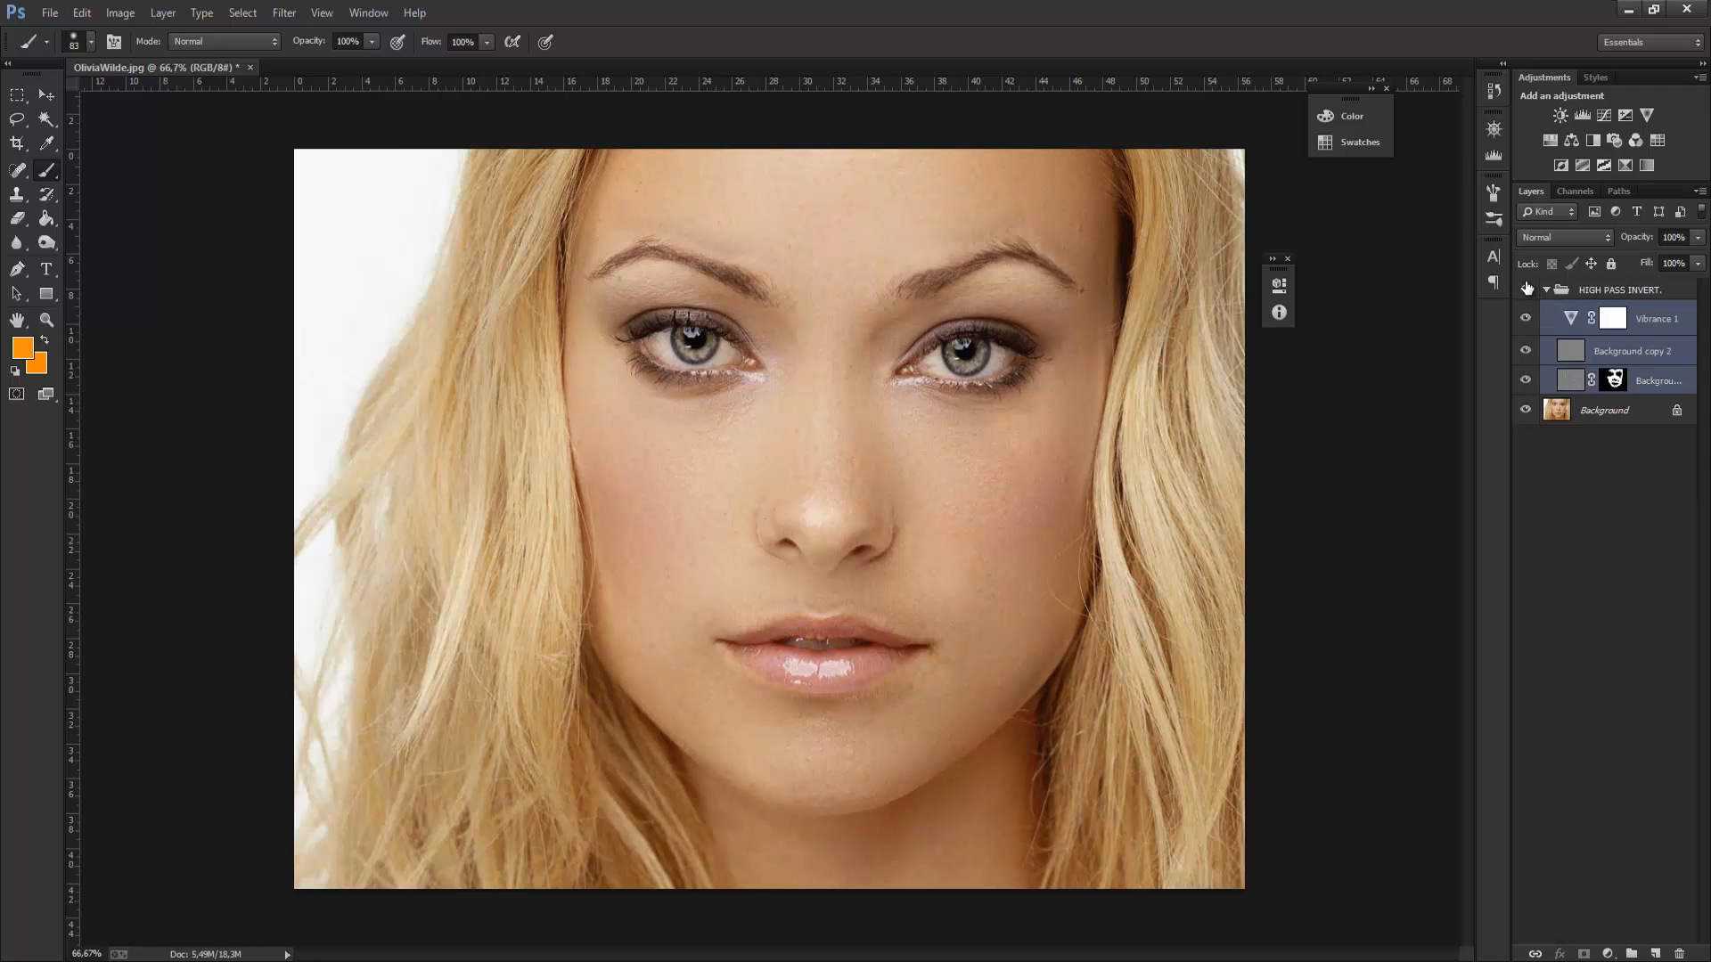
click(1527, 291)
click(1526, 291)
click(1527, 290)
click(1526, 290)
click(1527, 290)
click(1527, 290)
click(1528, 291)
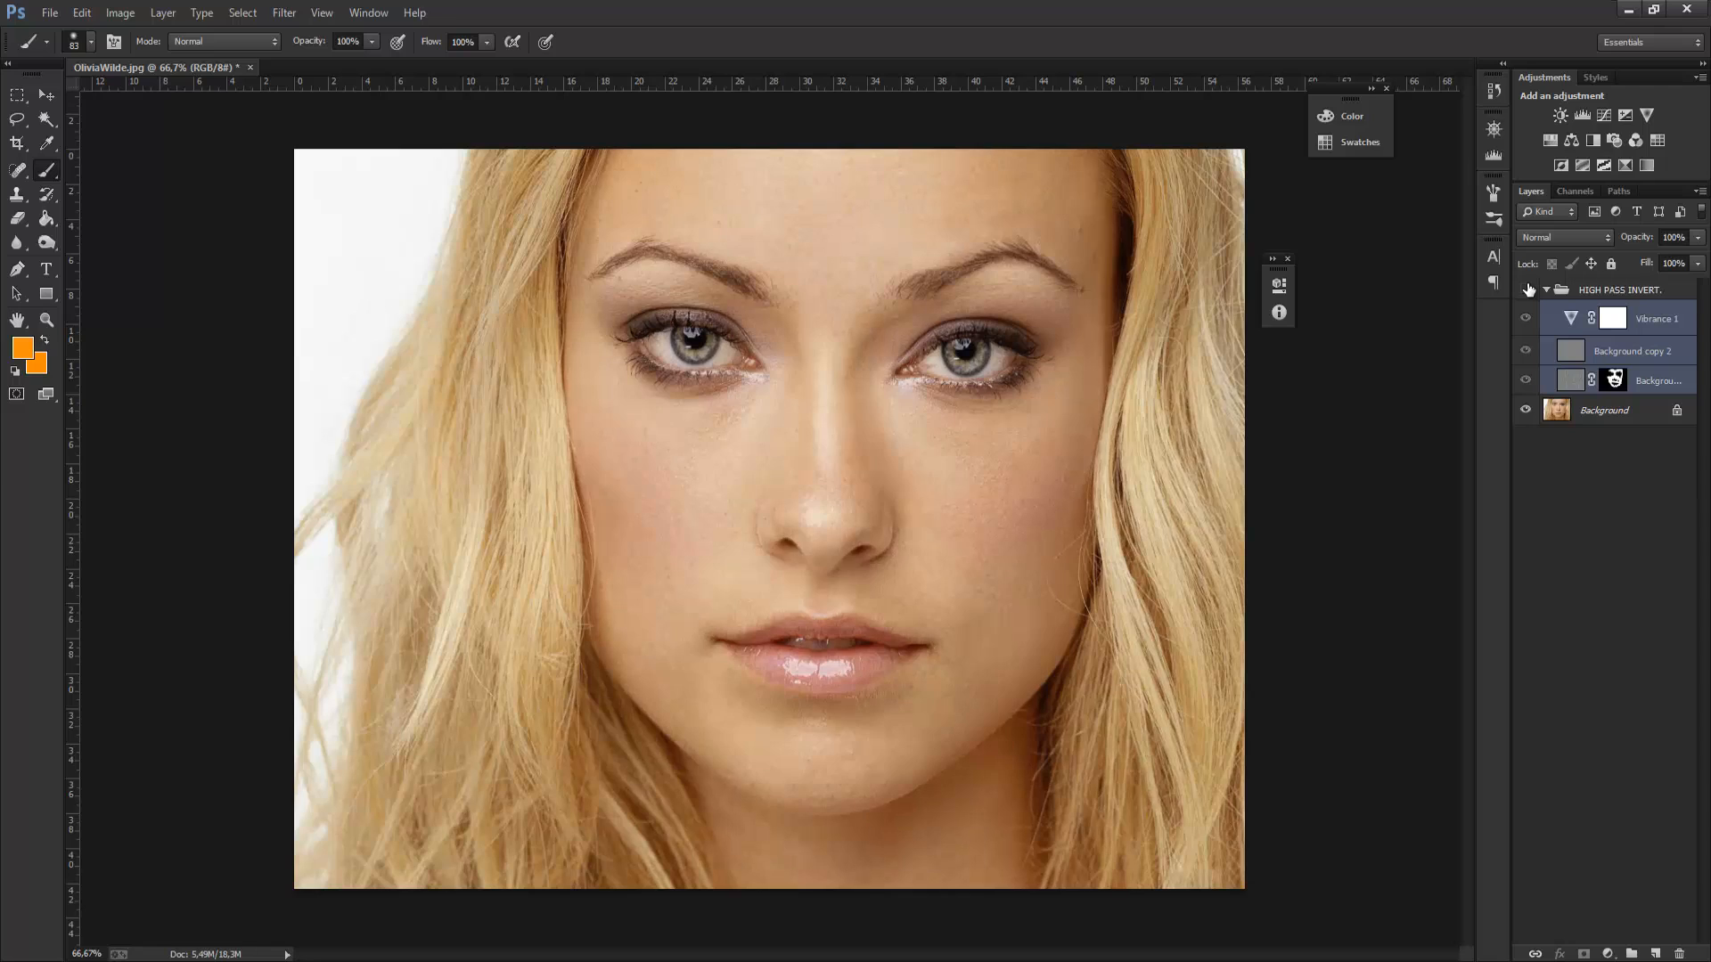
click(1528, 291)
click(1528, 291)
click(1528, 290)
click(1528, 290)
click(1528, 291)
- With the Background layer active, outline a narrow highlight shape along the nose bridge with the Pen tool and convert it to a selection
click(1653, 376)
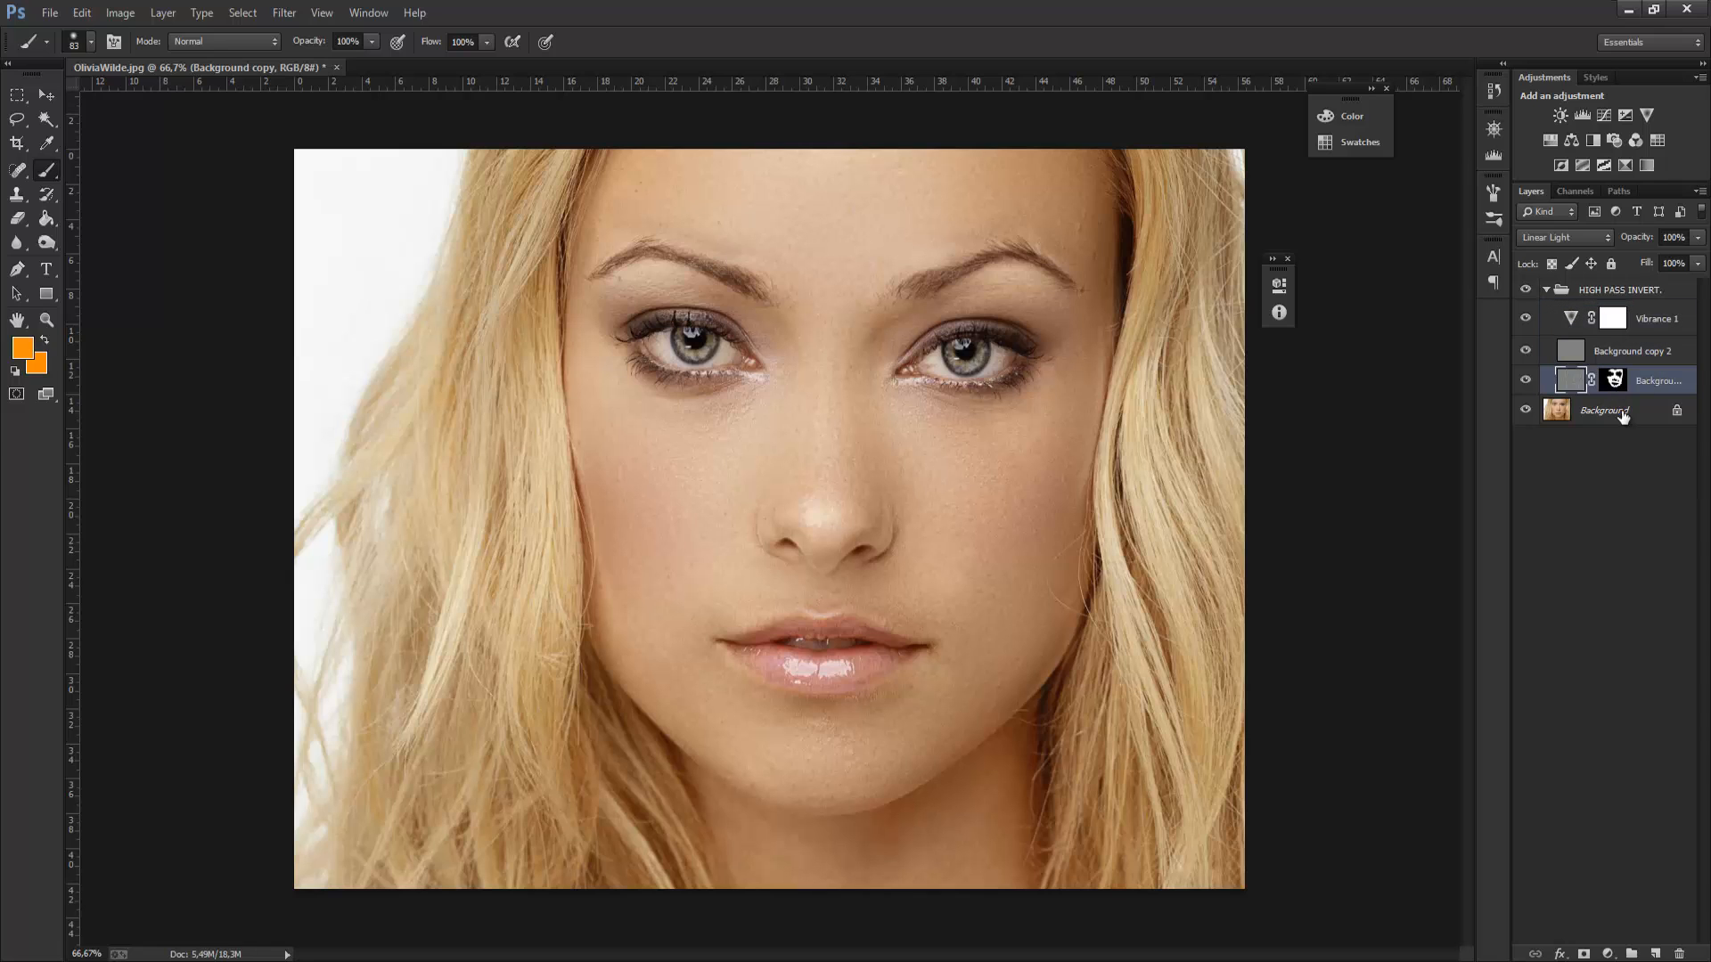
click(1604, 410)
key(ctrl+plus)
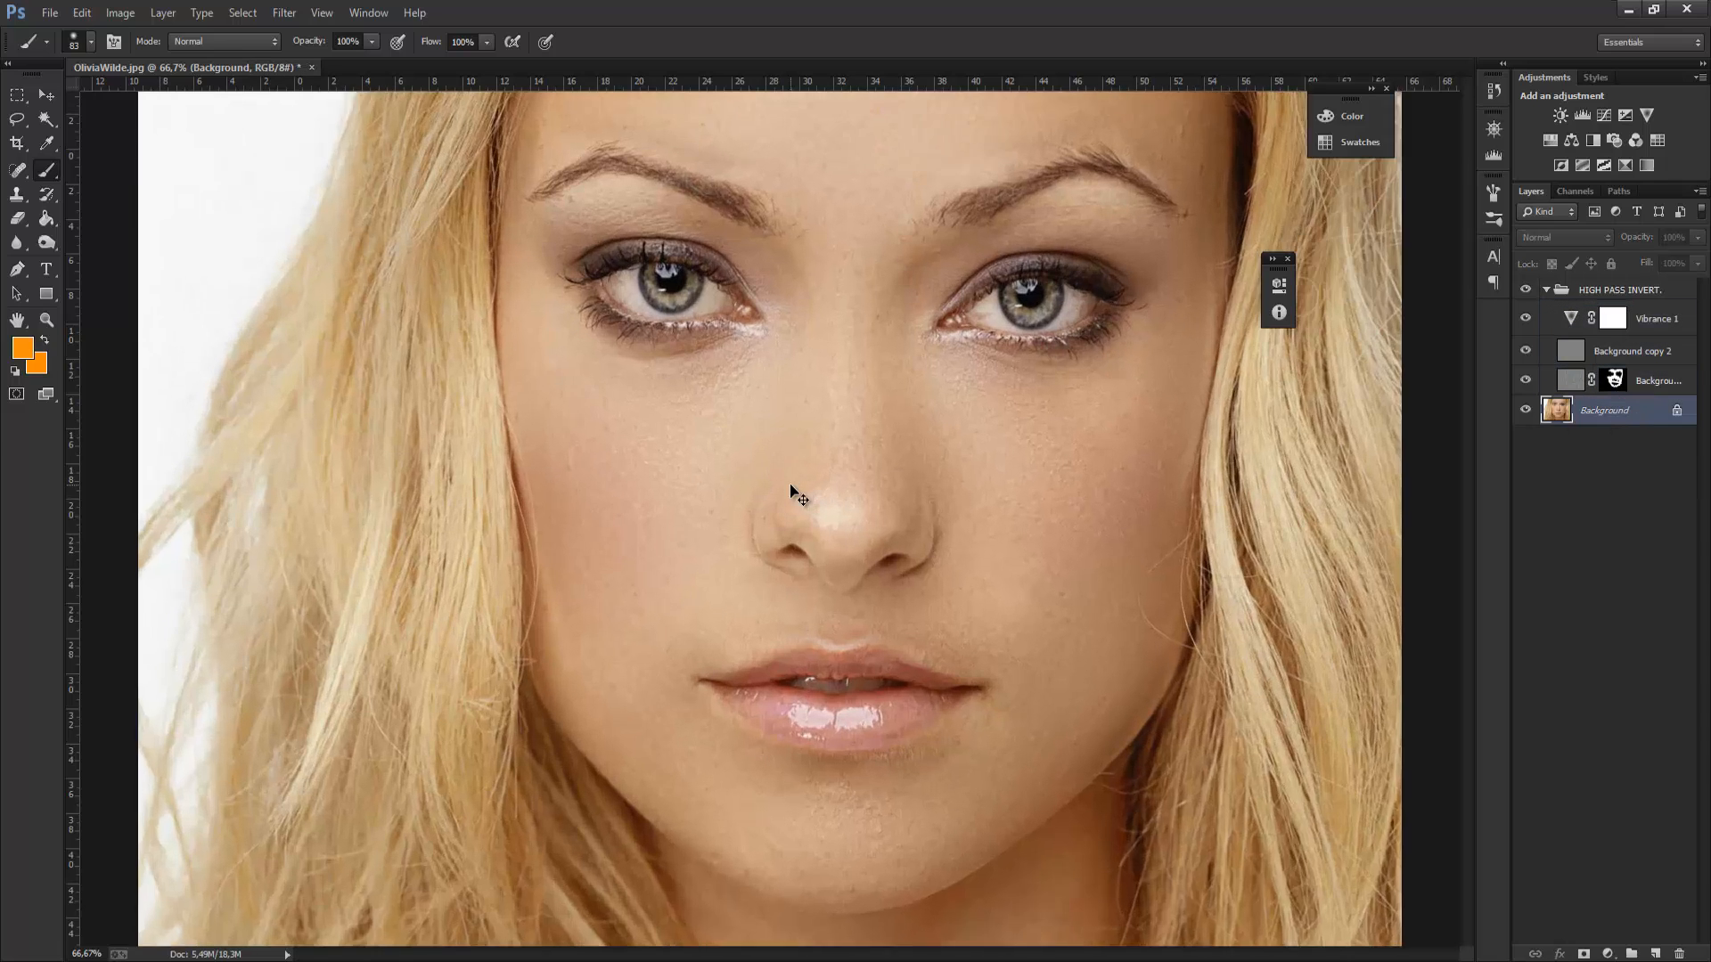
click(13, 122)
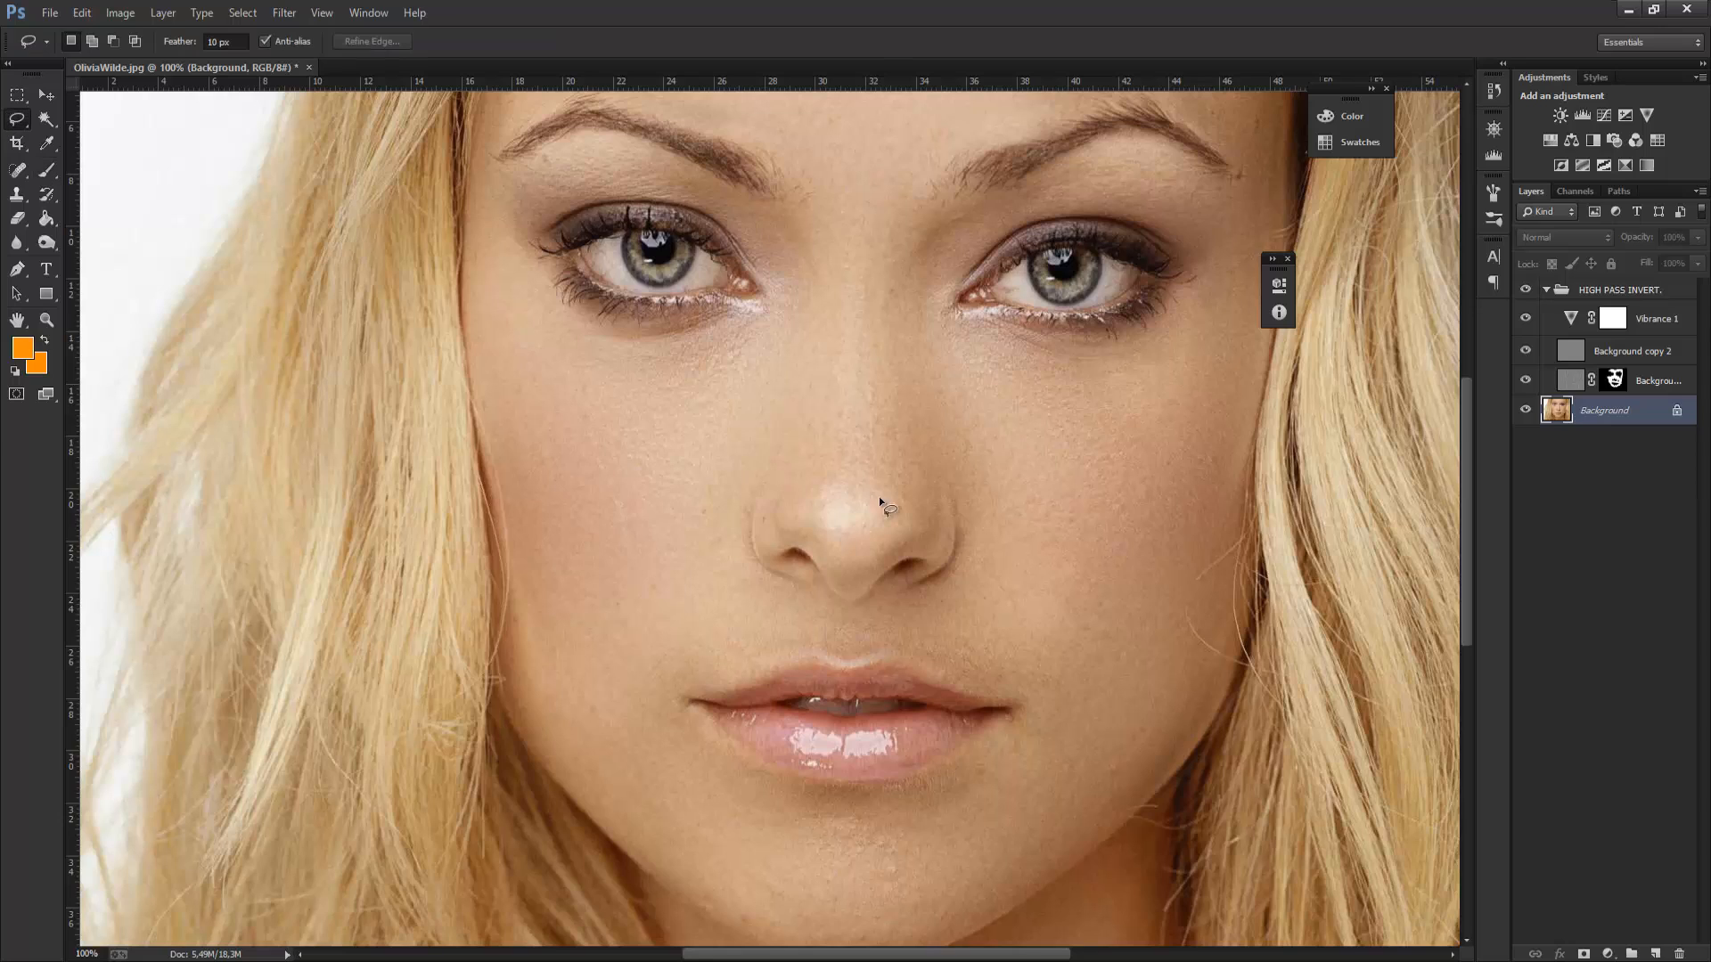
click(17, 268)
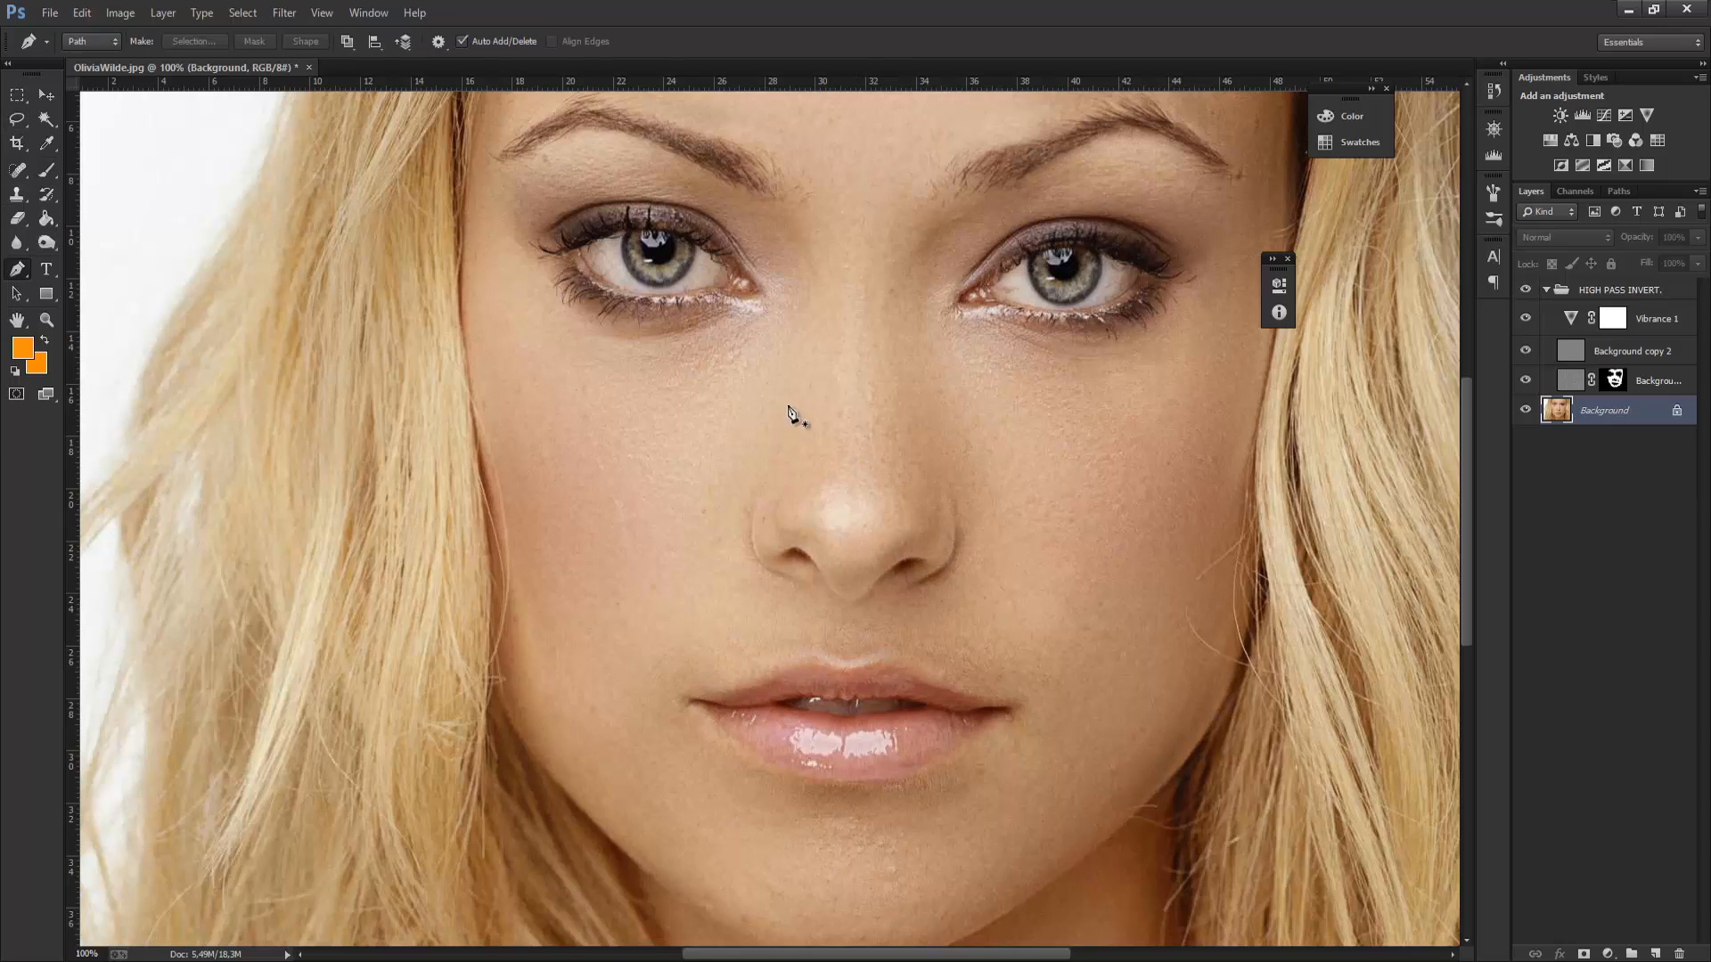
click(847, 444)
drag(843, 335, 856, 228)
drag(870, 317, 872, 354)
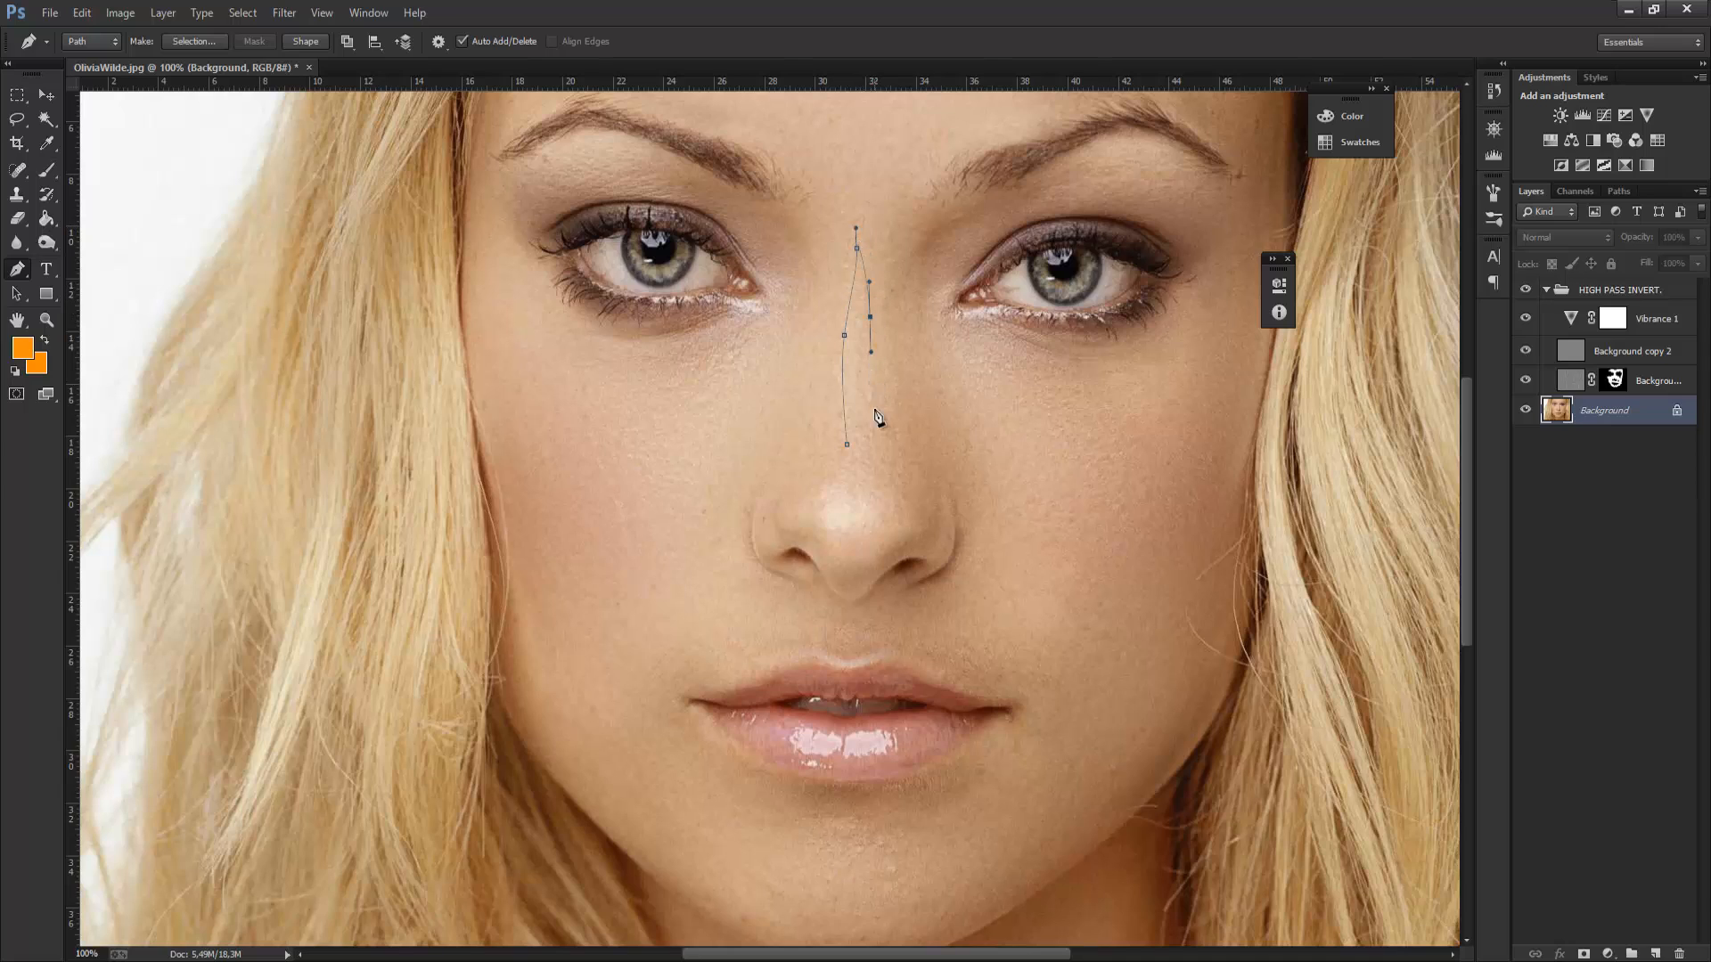
drag(873, 421, 861, 440)
click(854, 470)
key(ctrl+Return)
- Add a Curves adjustment layer masked by the nose selection and raise the curve's midtones to brighten that strip
click(1608, 953)
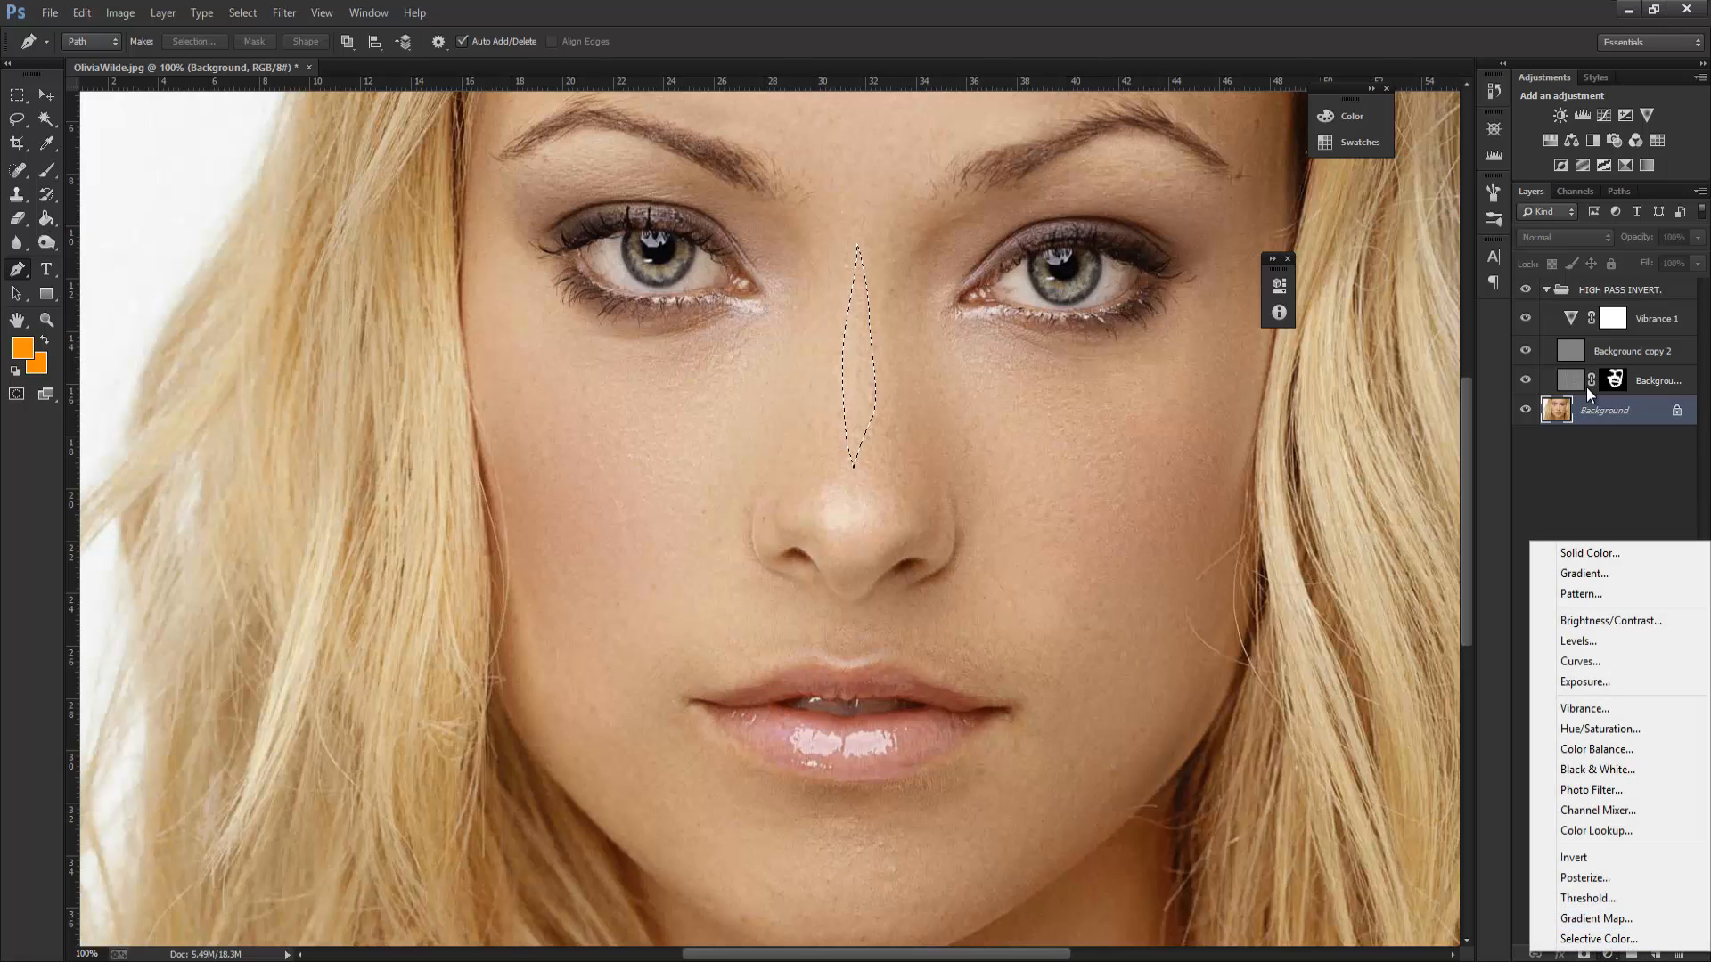
click(1605, 659)
click(1134, 467)
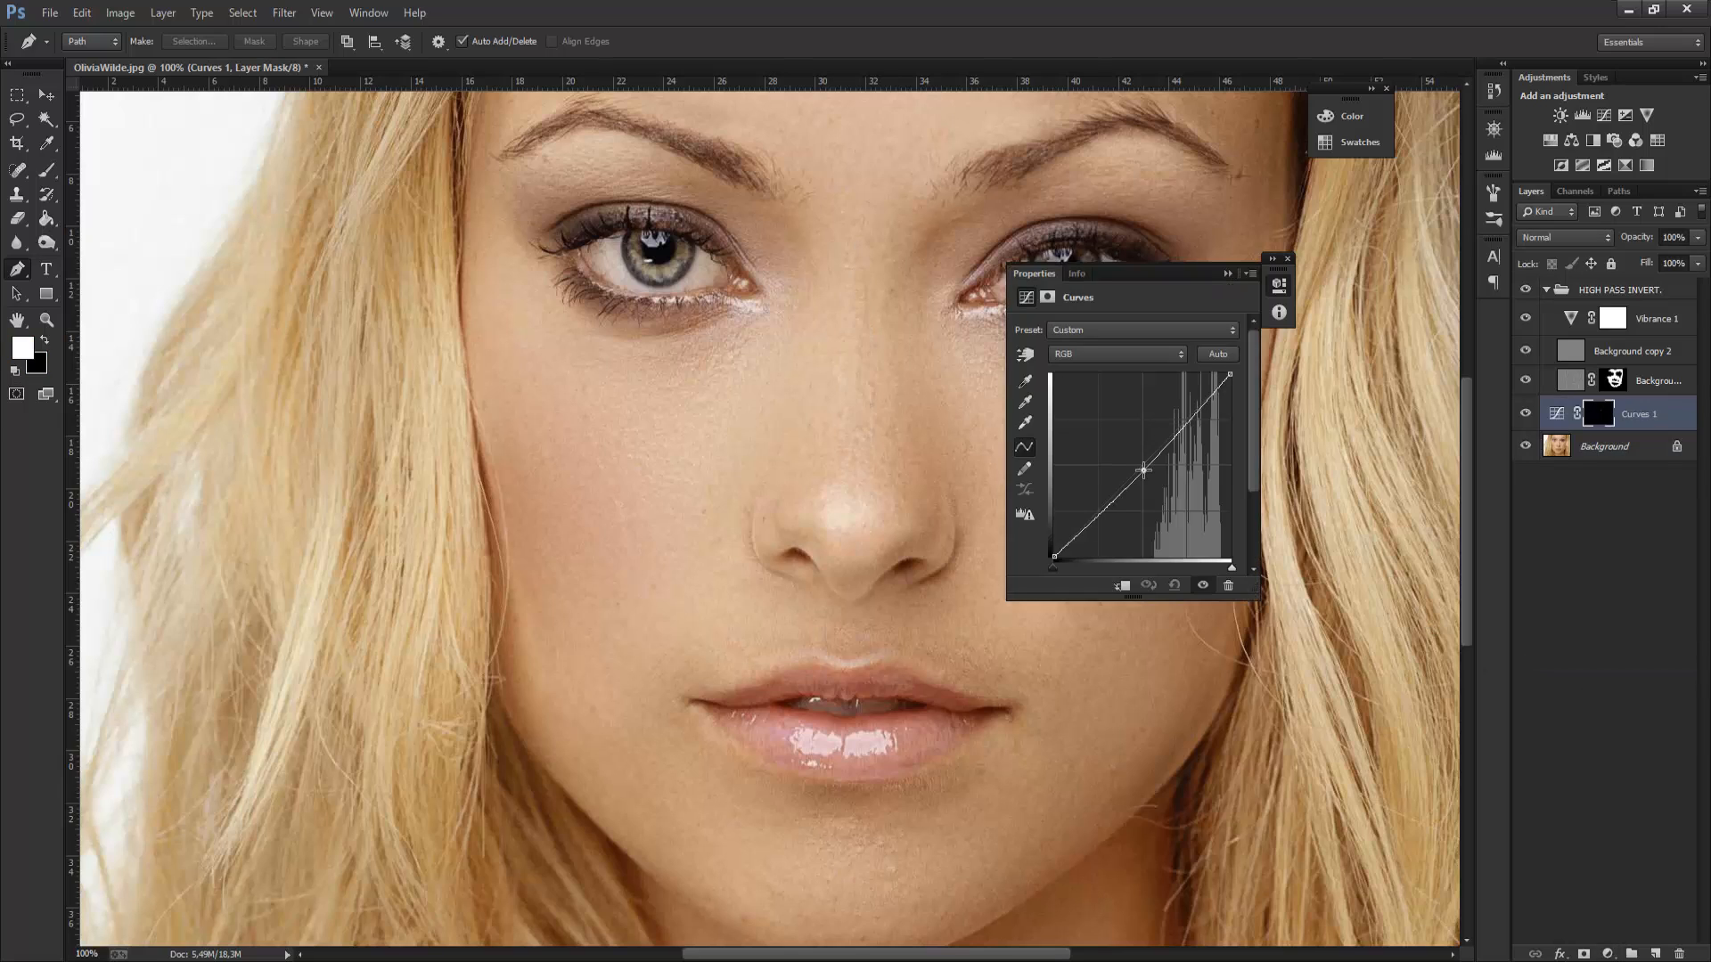
click(1122, 458)
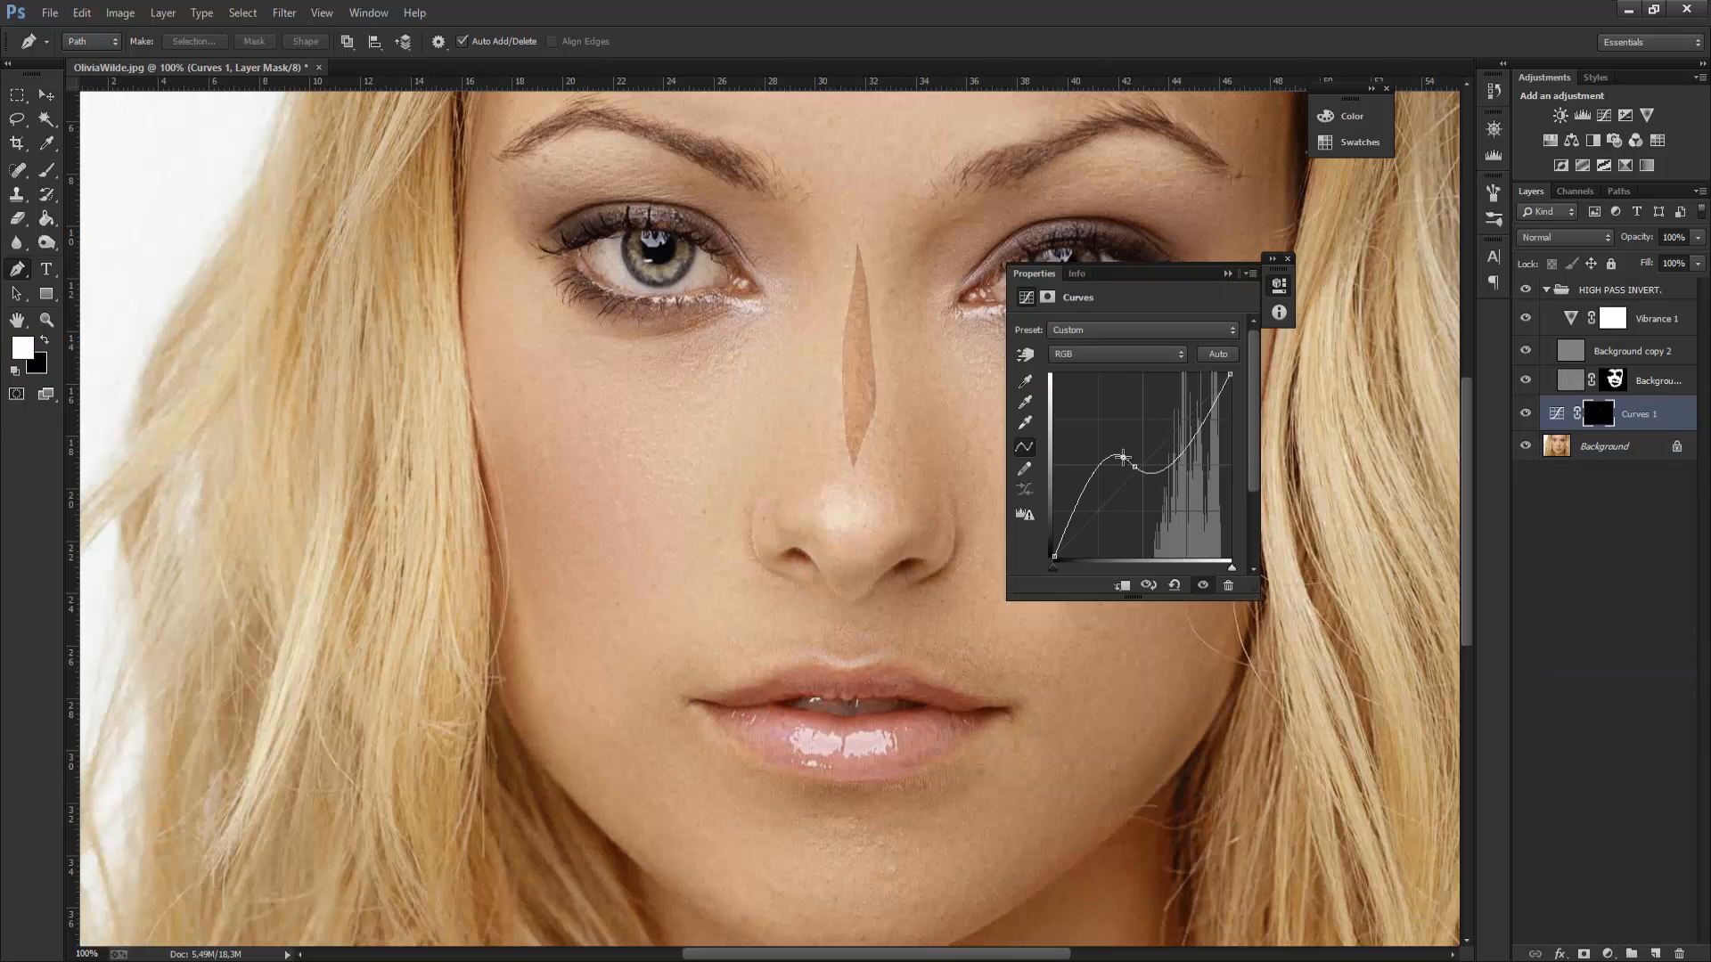
click(1143, 472)
drag(1143, 472, 1143, 437)
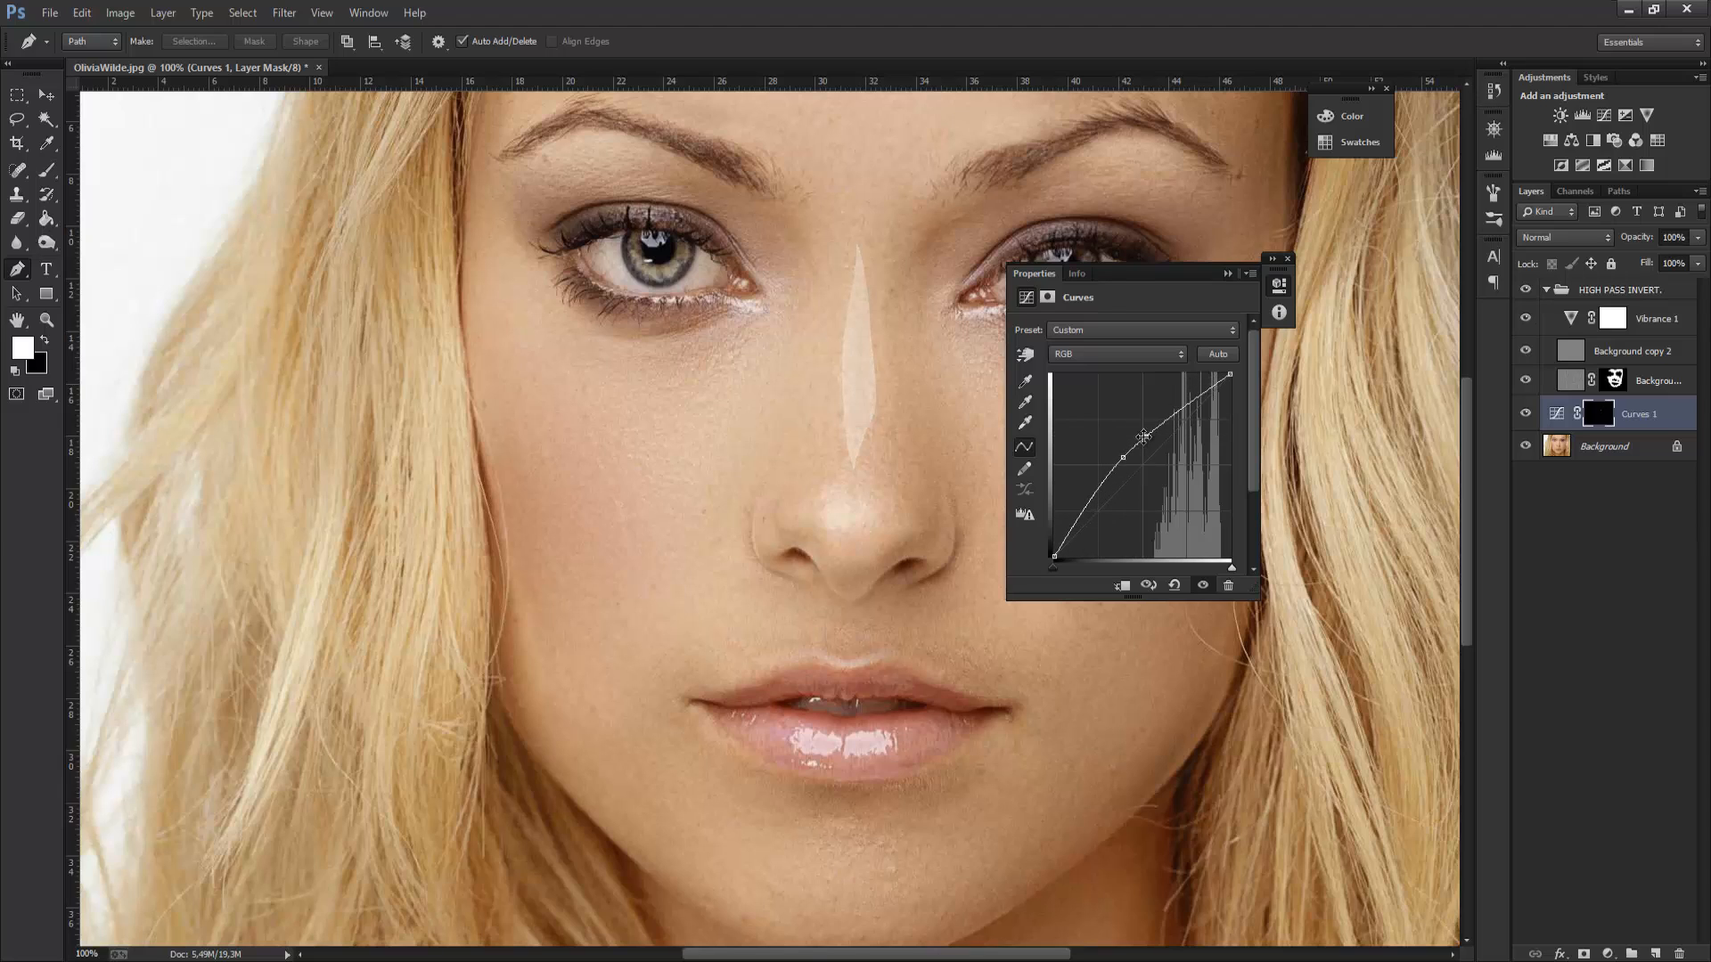
- Feather the Curves 1 layer mask to soften the edges of the nose highlight
click(1050, 301)
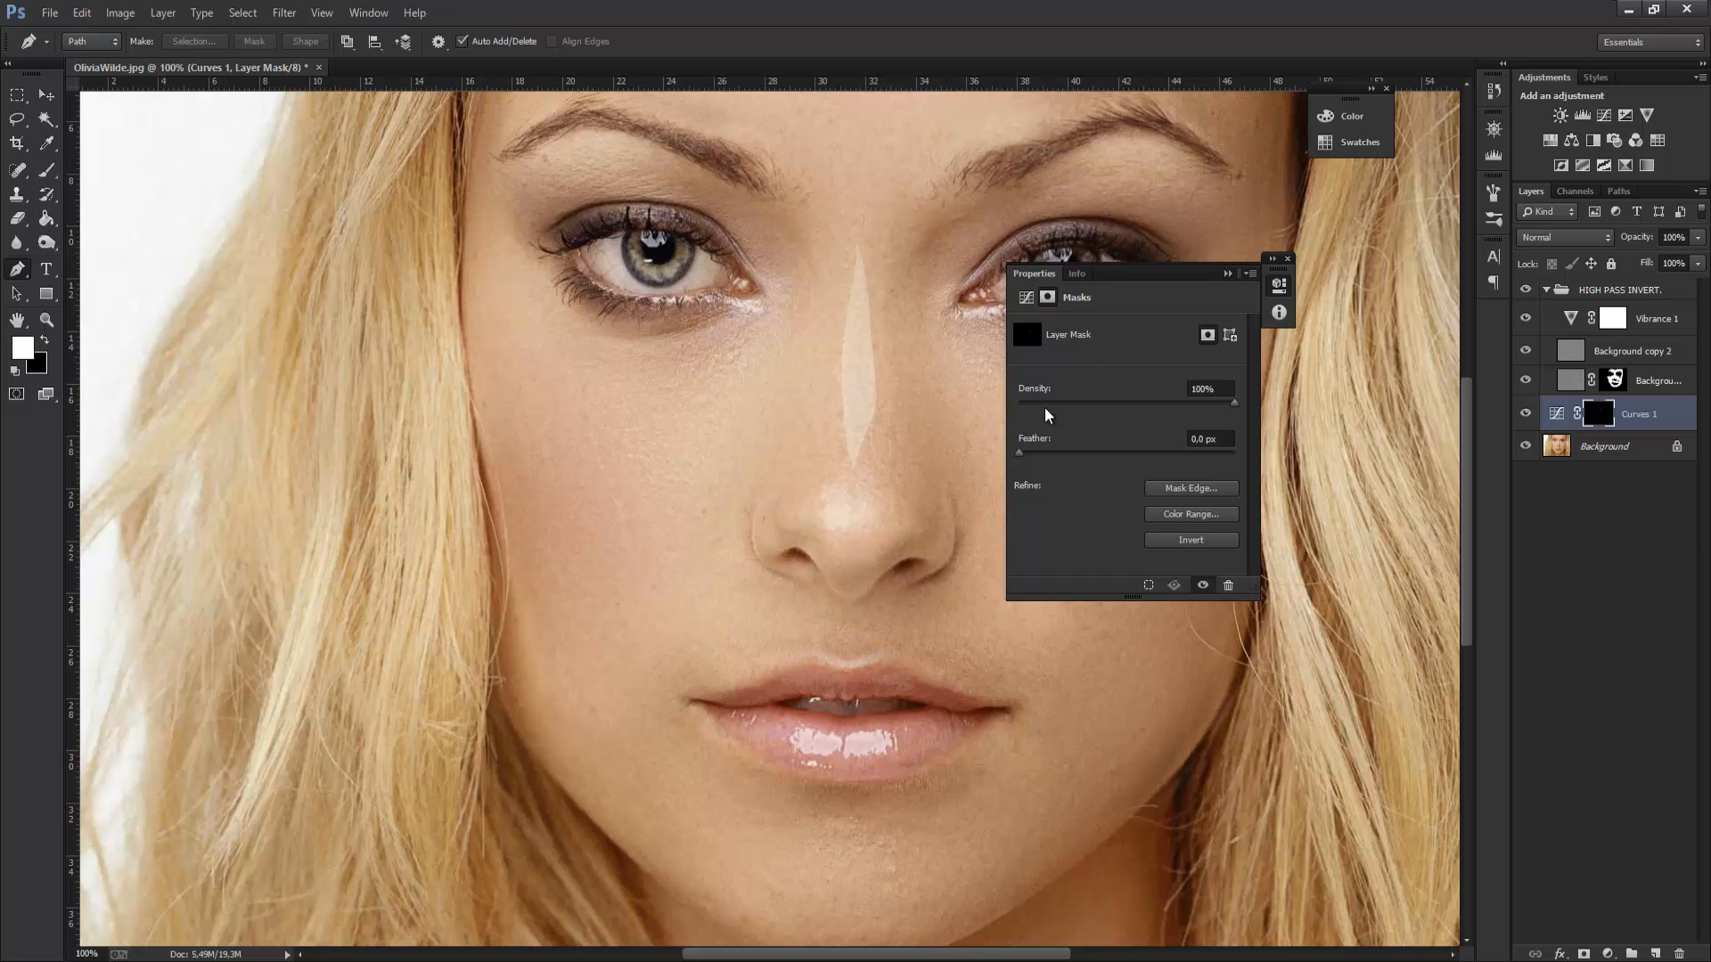
drag(1029, 457, 1107, 462)
click(1228, 273)
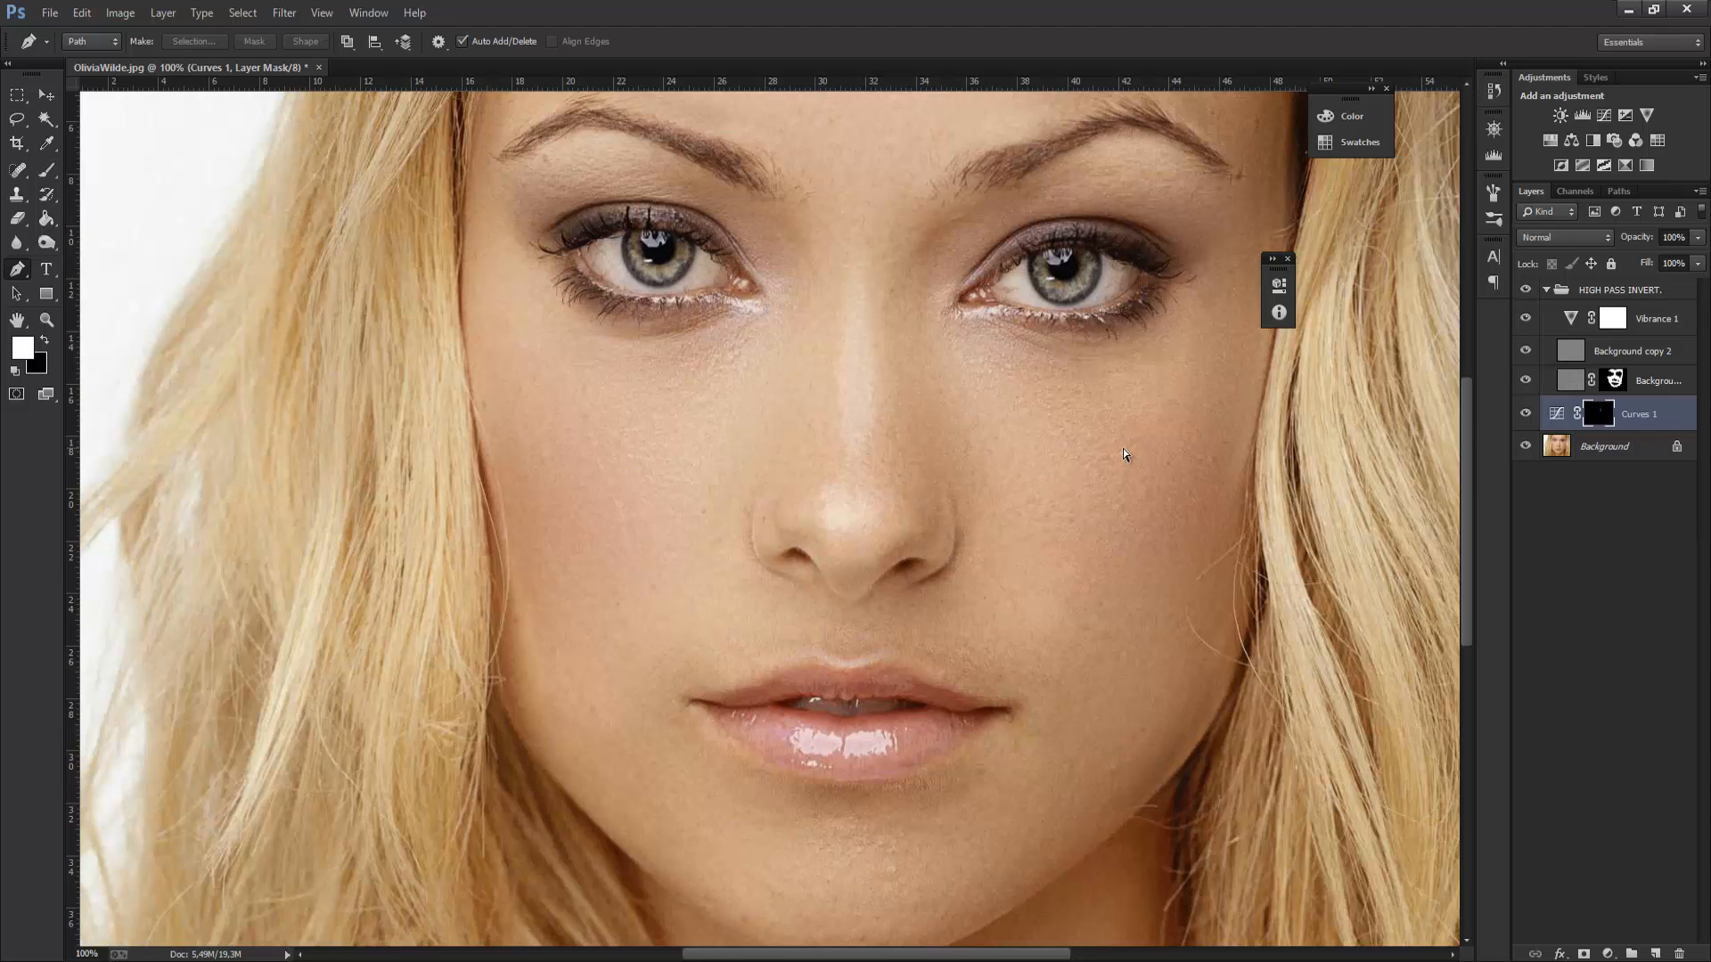
- Lower the Curves 1 layer's opacity to 48% and move it into the HIGH PASS INVERT. group beneath the High Pass layers
key(ctrl+minus)
key(ctrl+minus)
key(ctrl+plus)
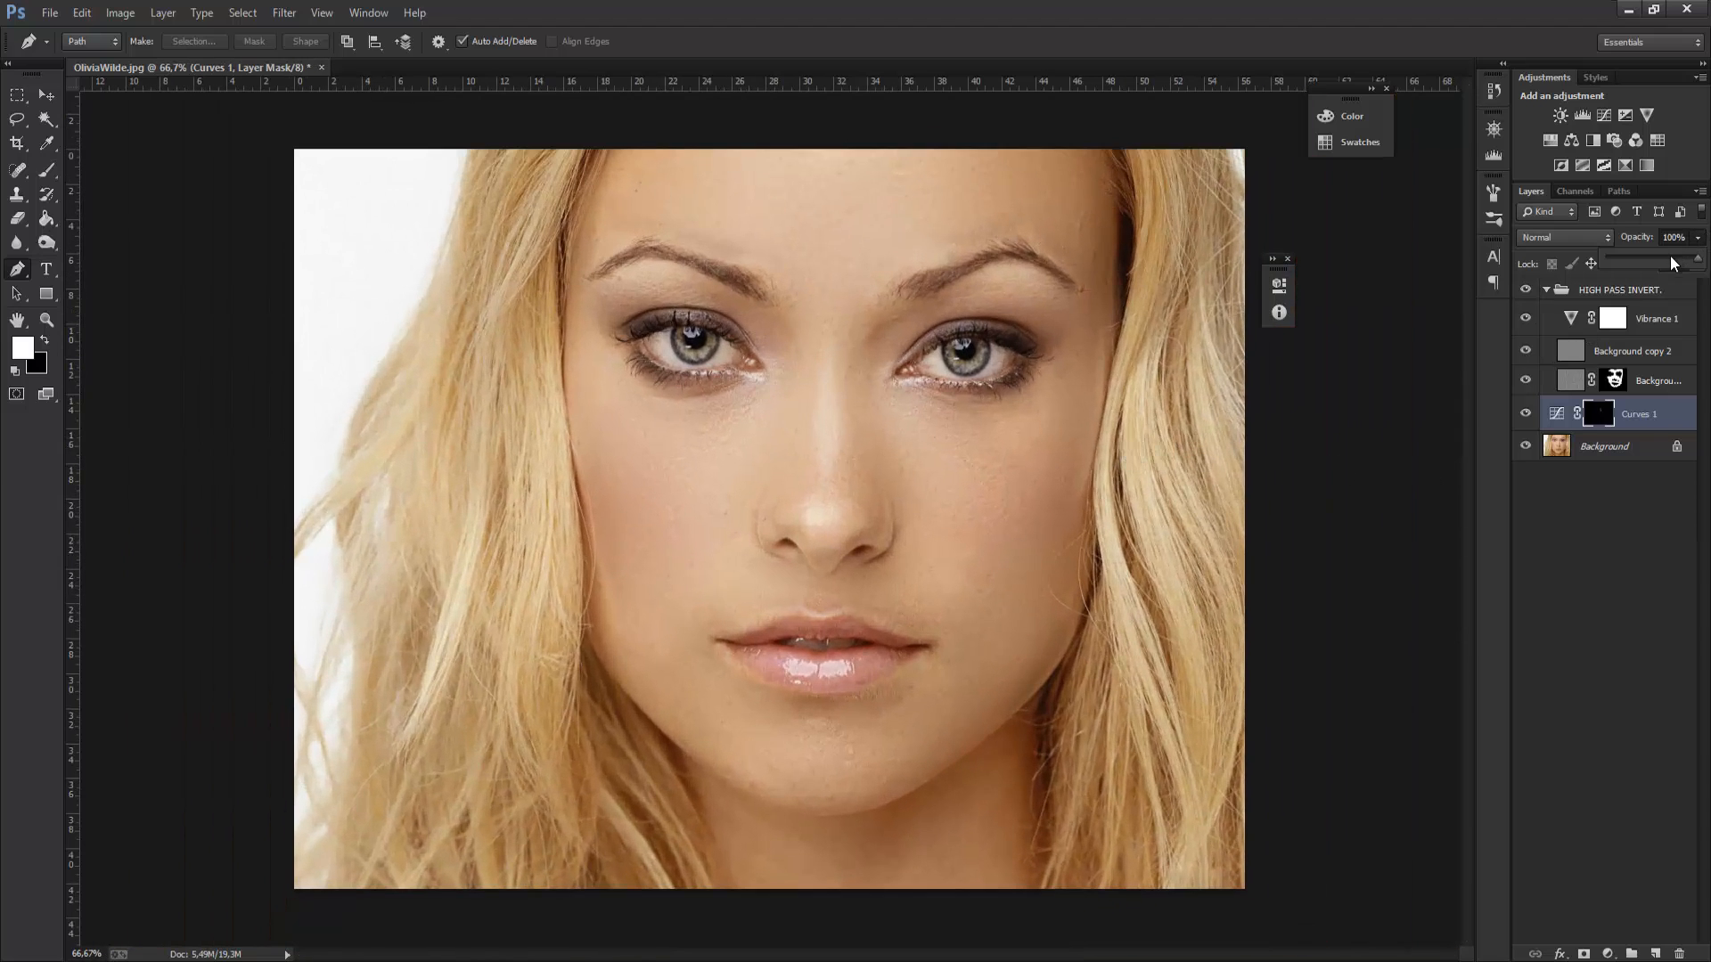
click(1490, 550)
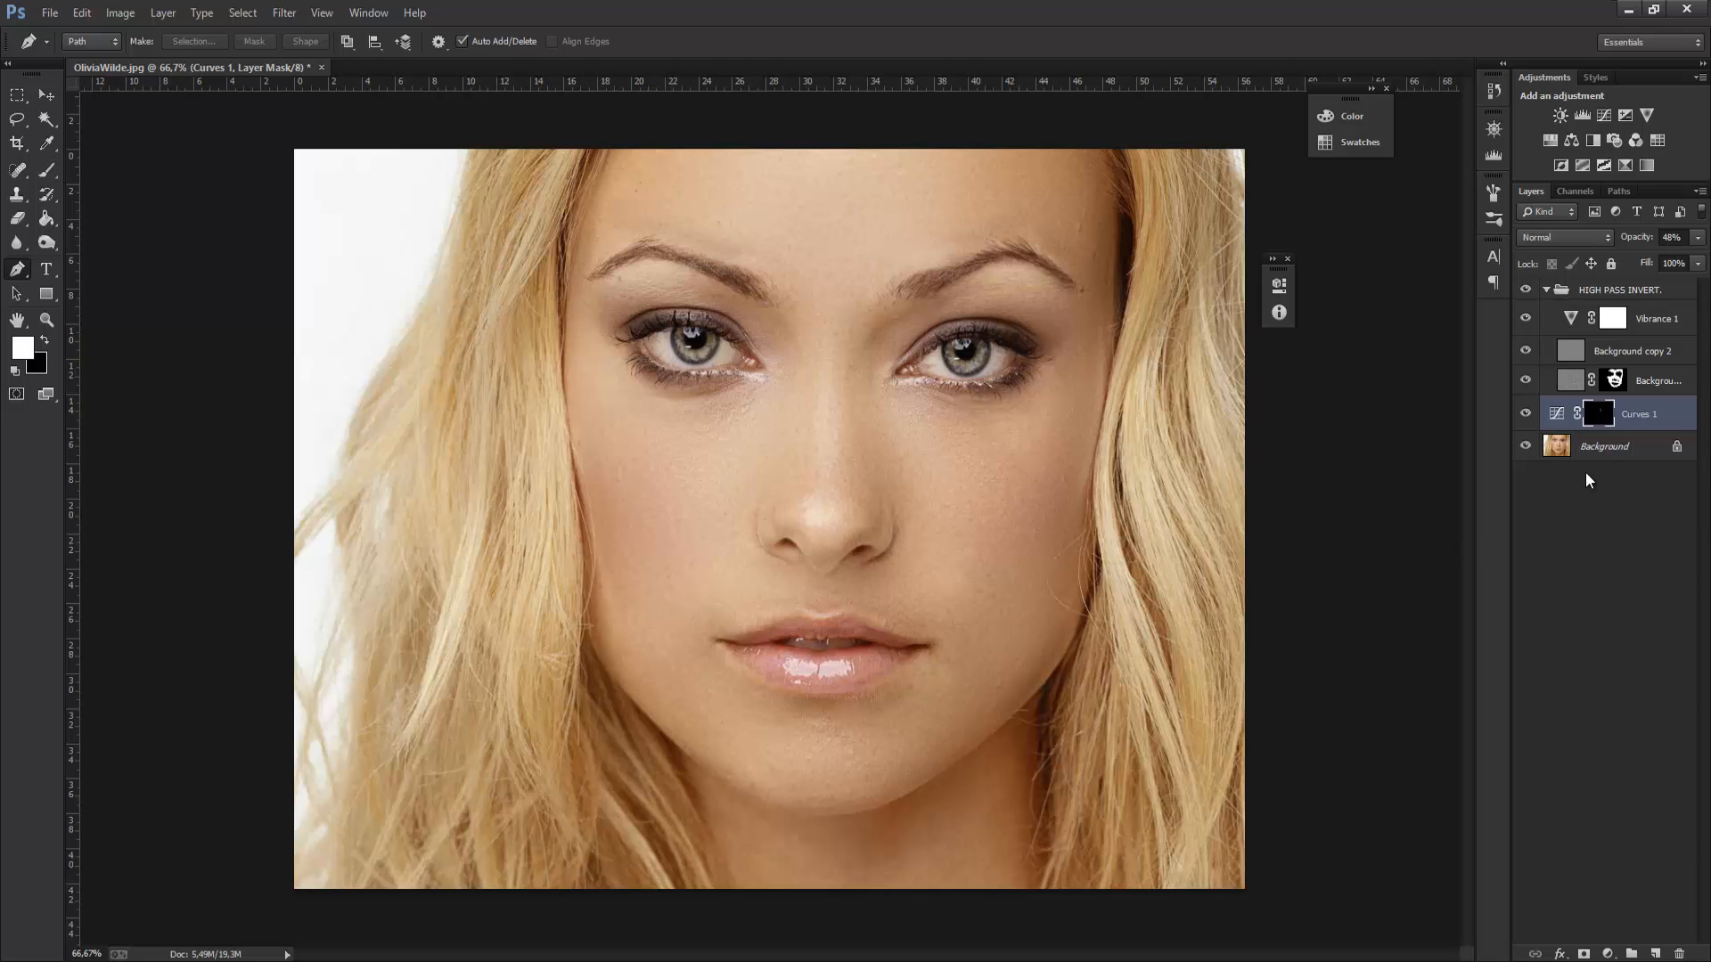
drag(1642, 414, 1639, 298)
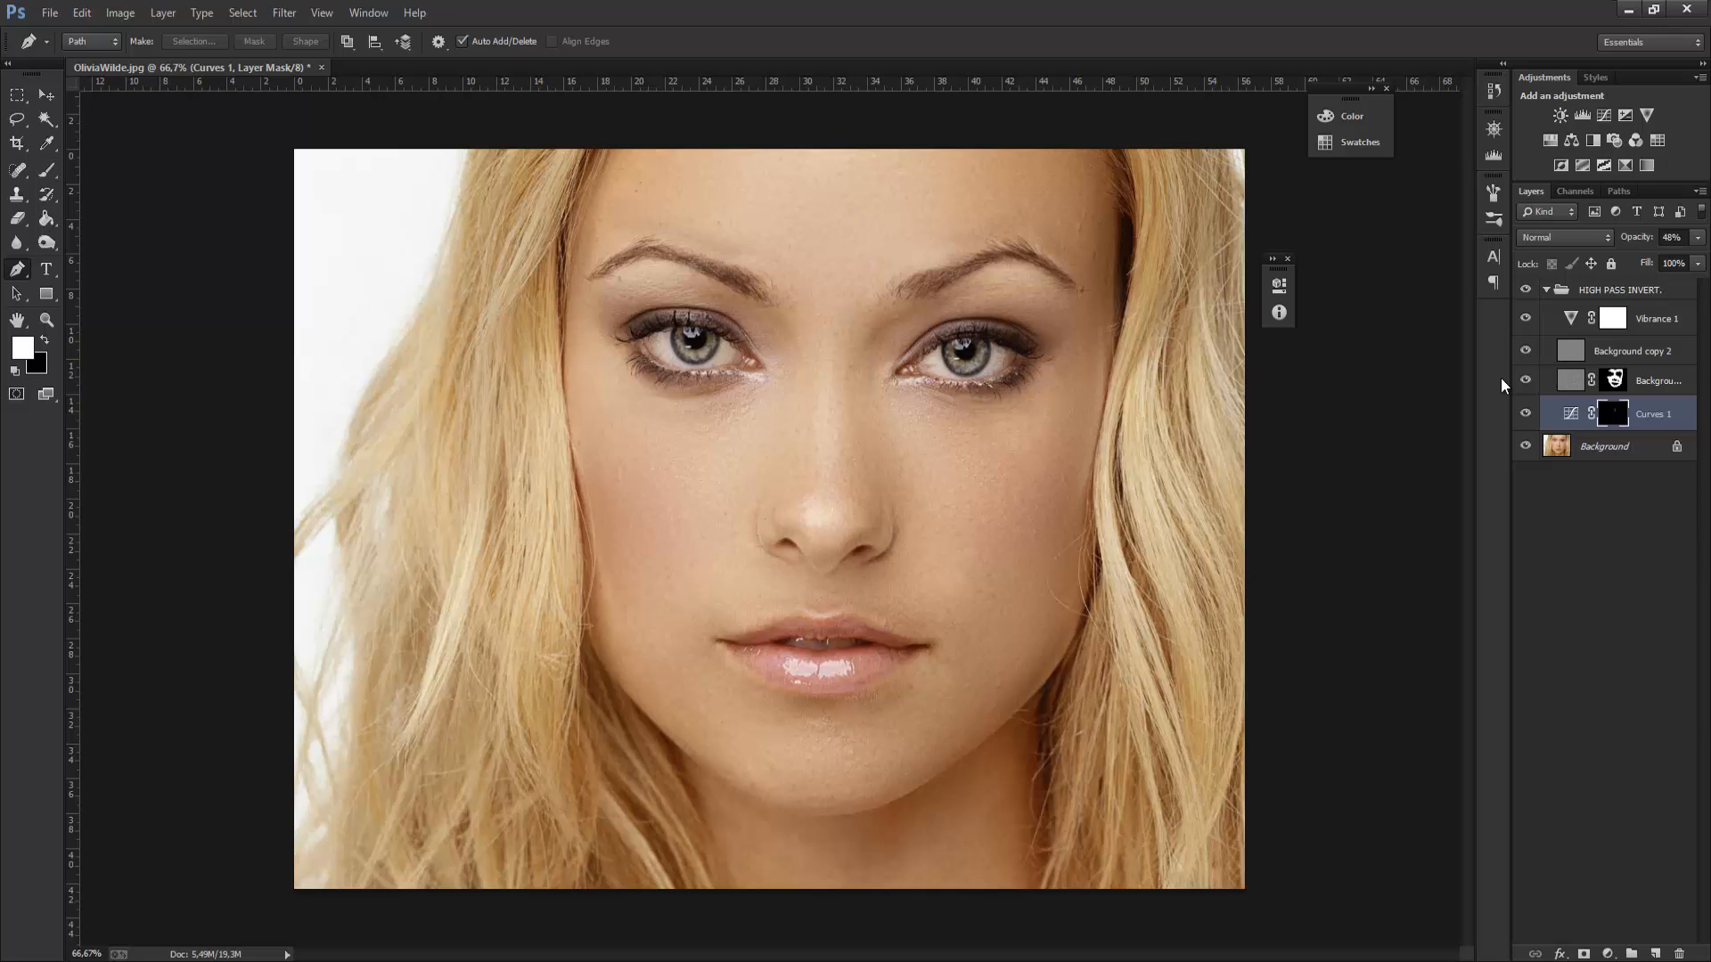